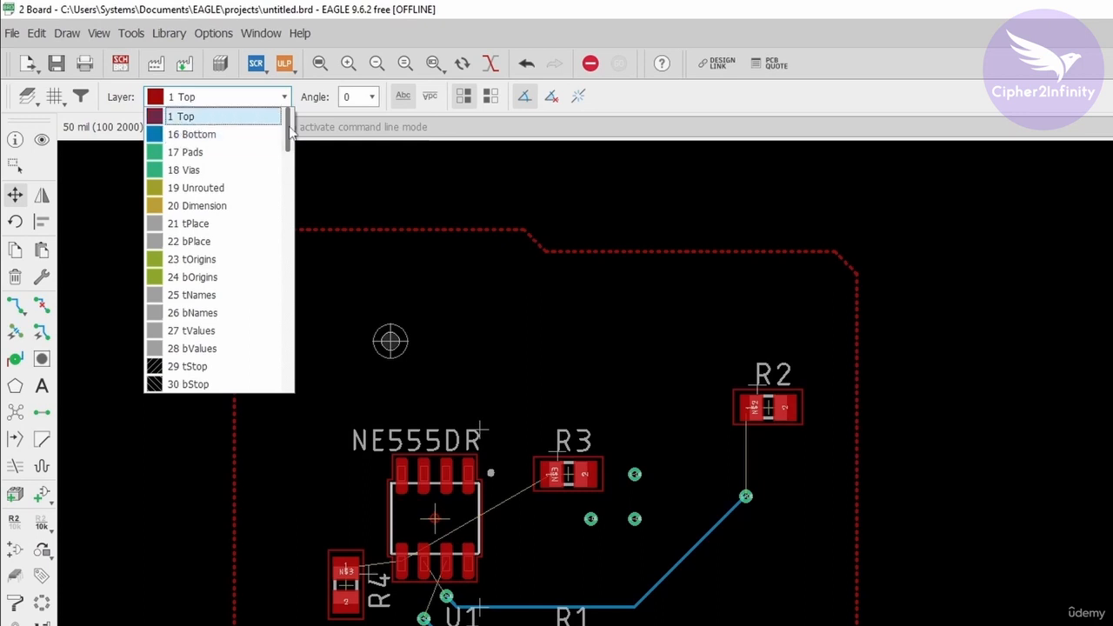
- Make 1 Top the active layer and examine the top-side component pads and traces around the NE555DR
mouse_move(289, 127)
mouse_down()
mouse_move(280, 393)
mouse_move(287, 239)
mouse_move(270, 201)
mouse_move(274, 140)
mouse_up()
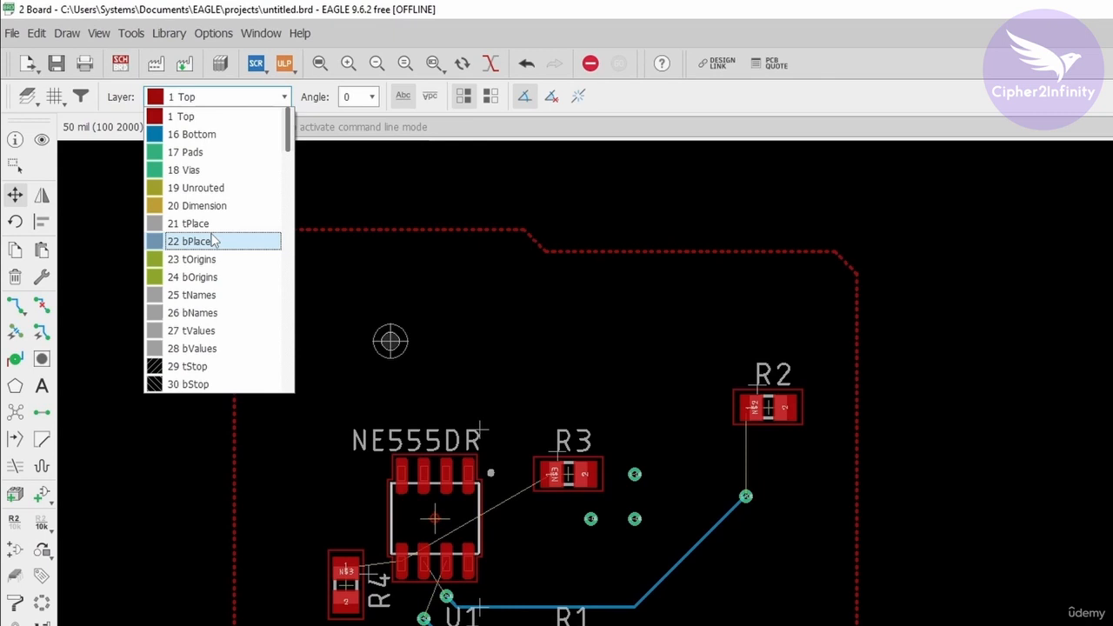
click(197, 119)
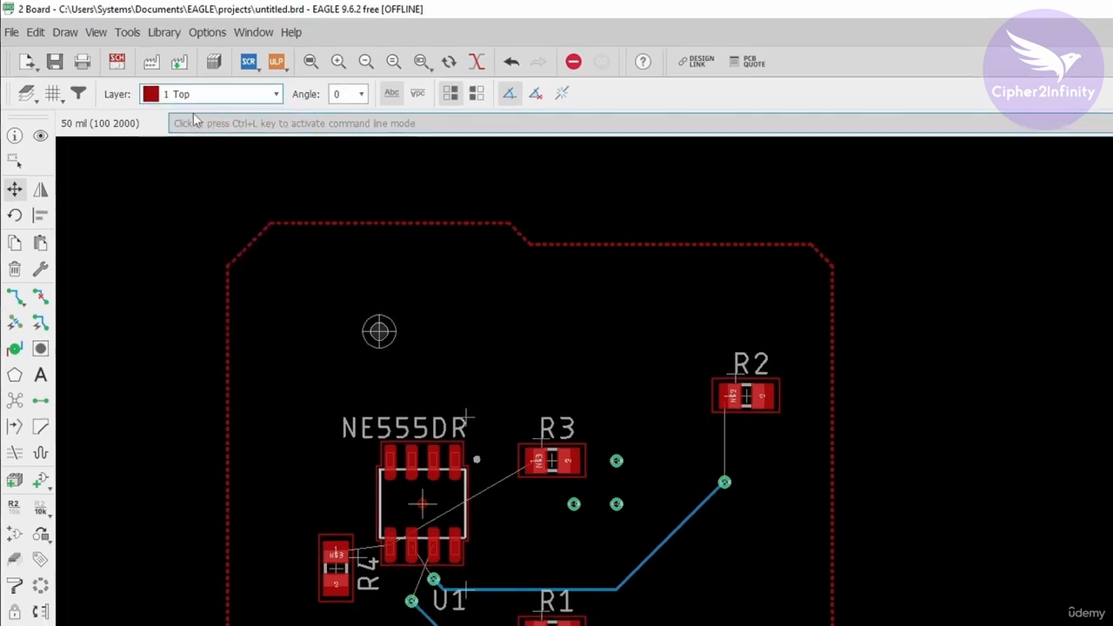
scroll(410, 565, up, 5)
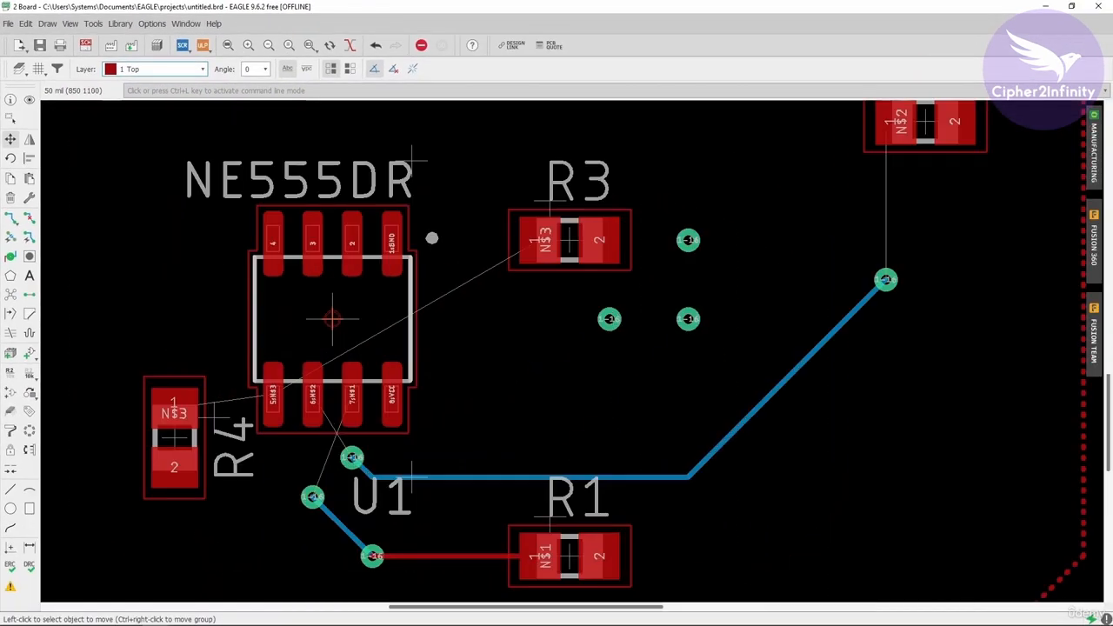
scroll(297, 347, up, 4)
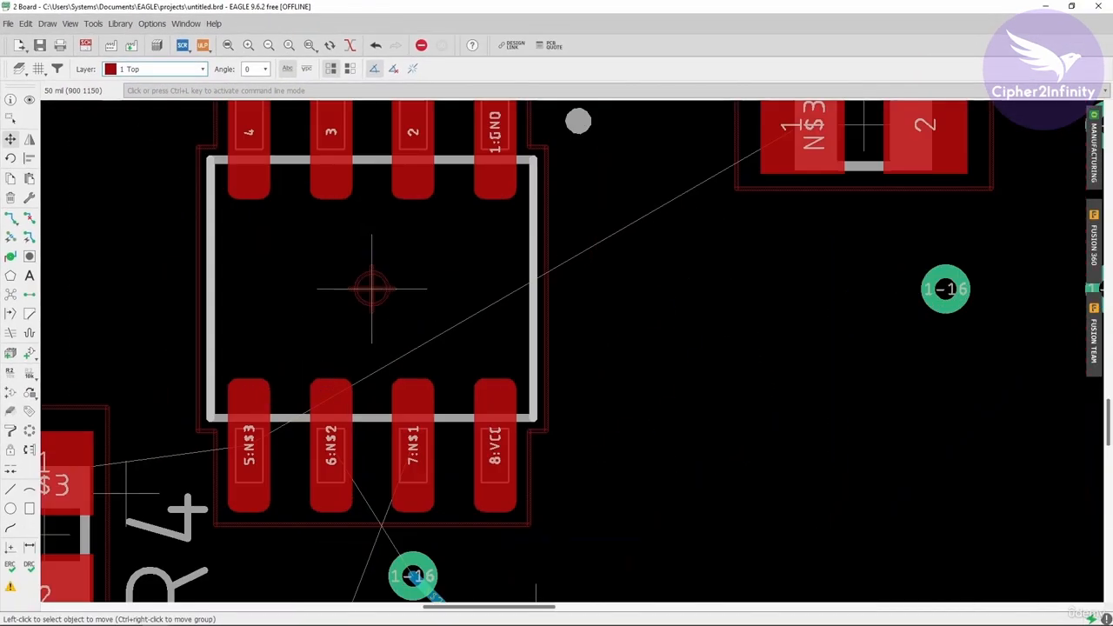
scroll(340, 327, down, 2)
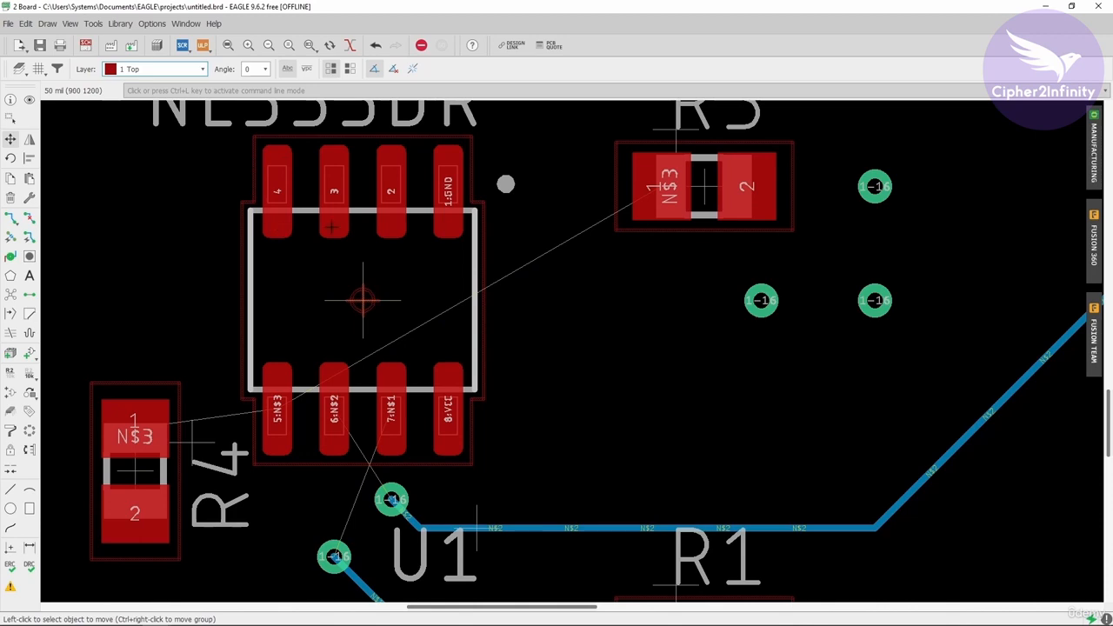
scroll(333, 206, down, 5)
scroll(313, 174, up, 2)
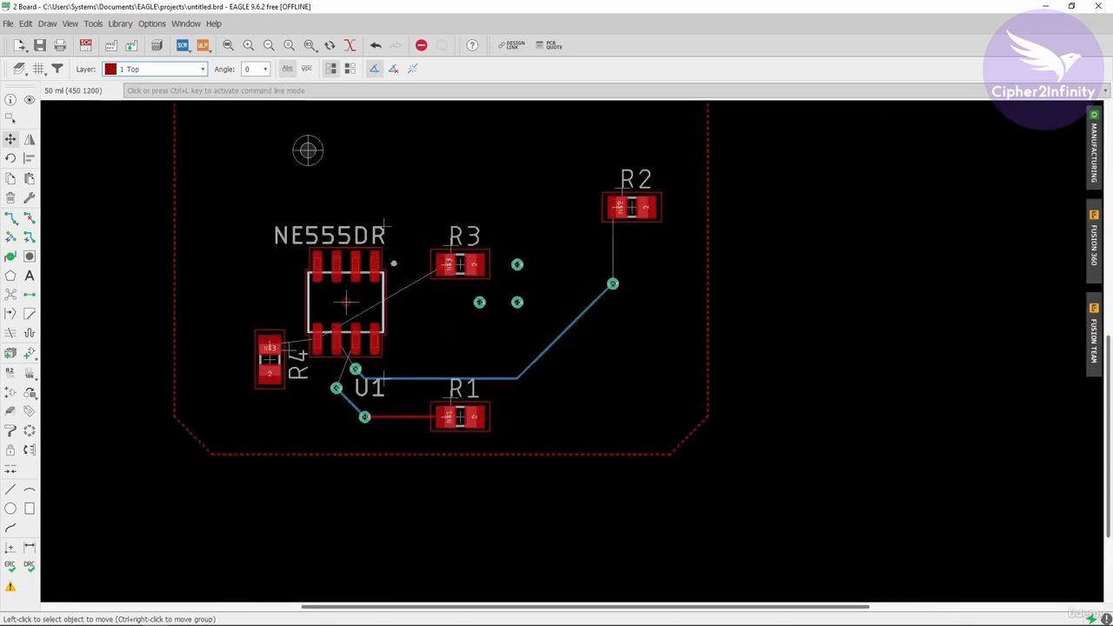
scroll(308, 150, up, 2)
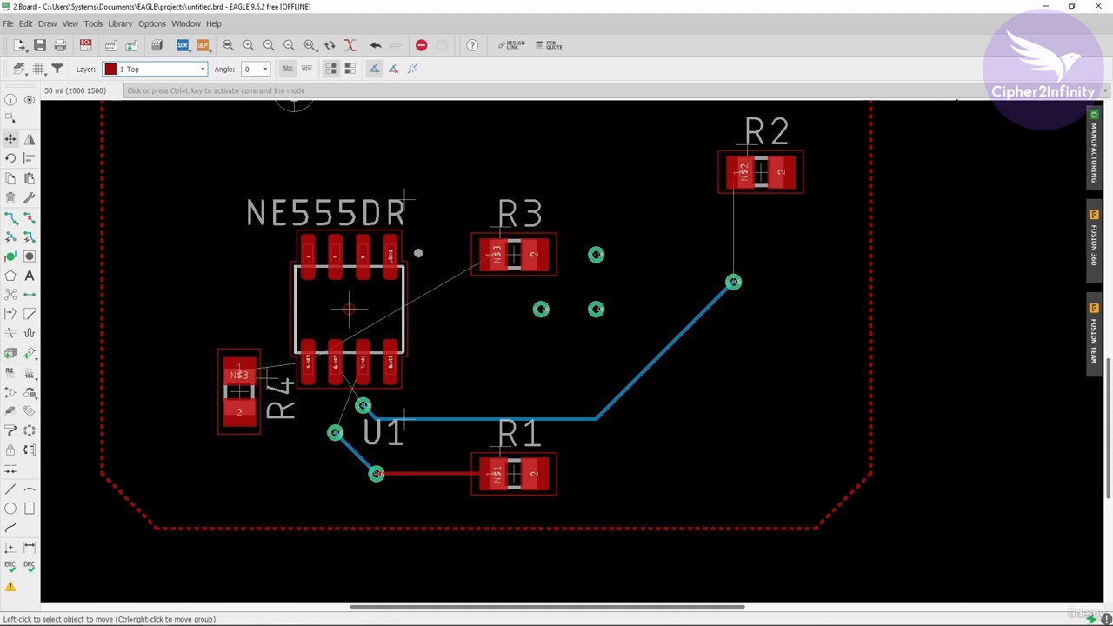
scroll(315, 254, up, 1)
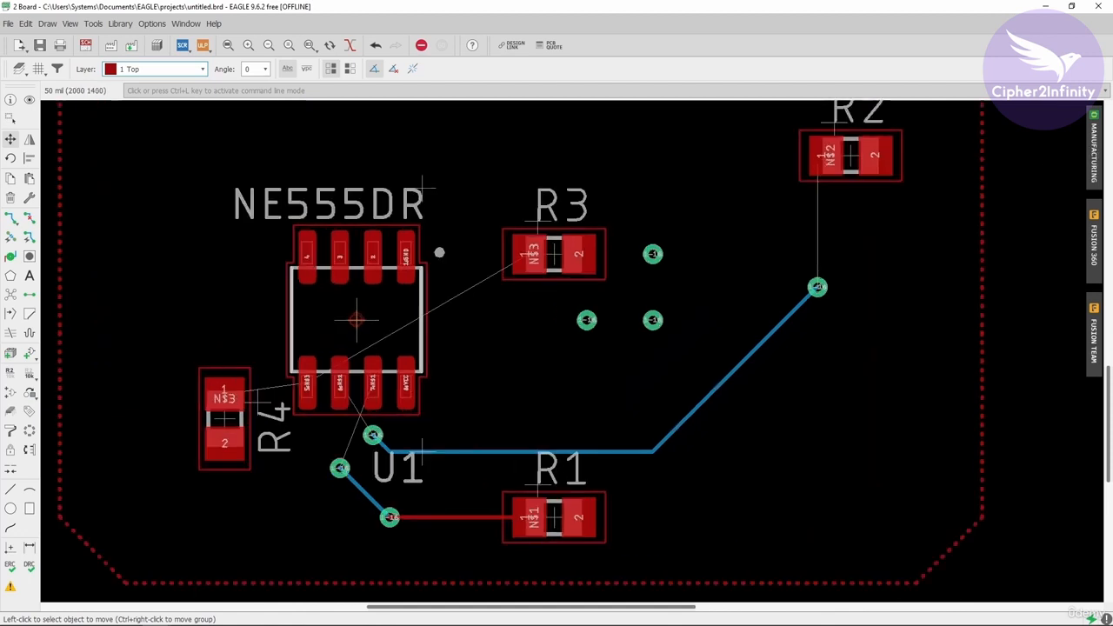
- Inspect the top side of the board around U1 and the resistors in the manufacturing preview, and close it
click(1094, 153)
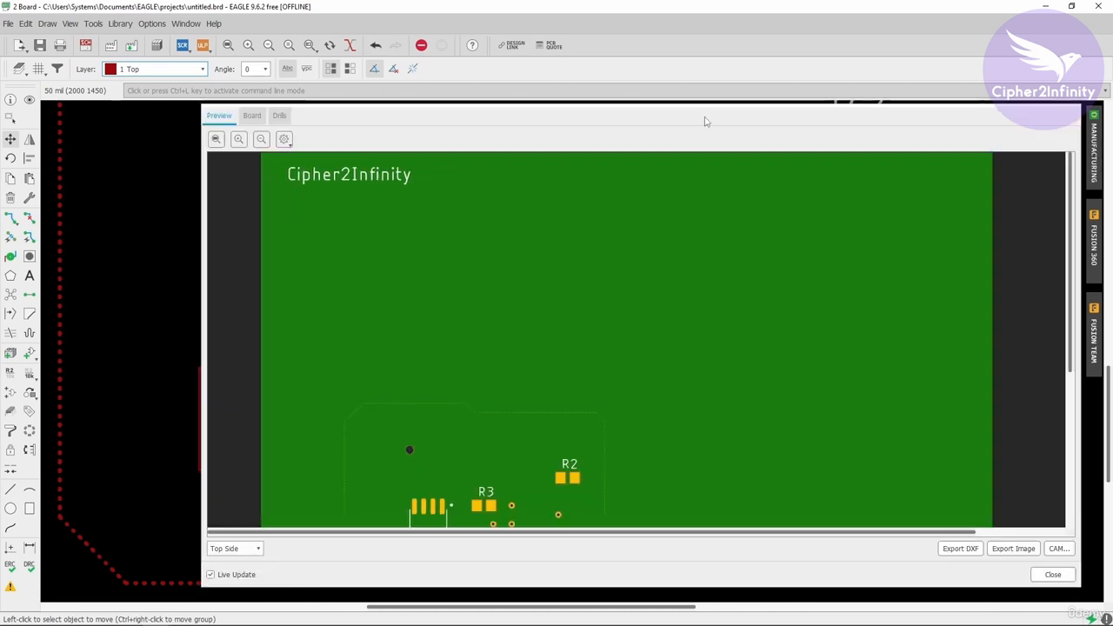
drag(703, 122, 661, 5)
scroll(529, 218, down, 3)
scroll(425, 298, up, 4)
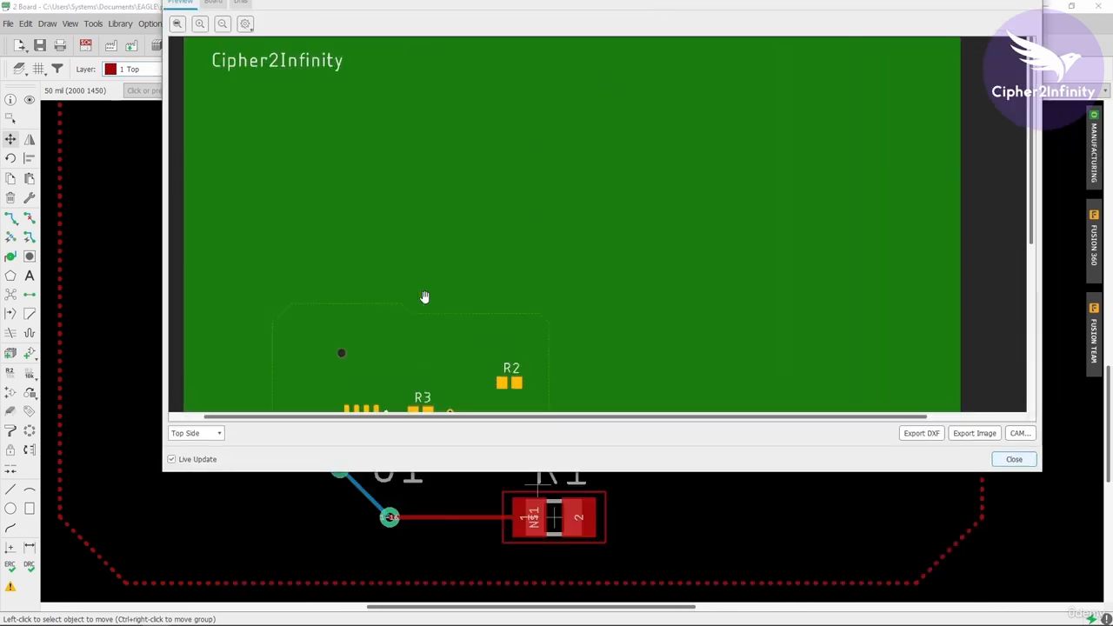
scroll(421, 333, down, 4)
drag(405, 330, 452, 209)
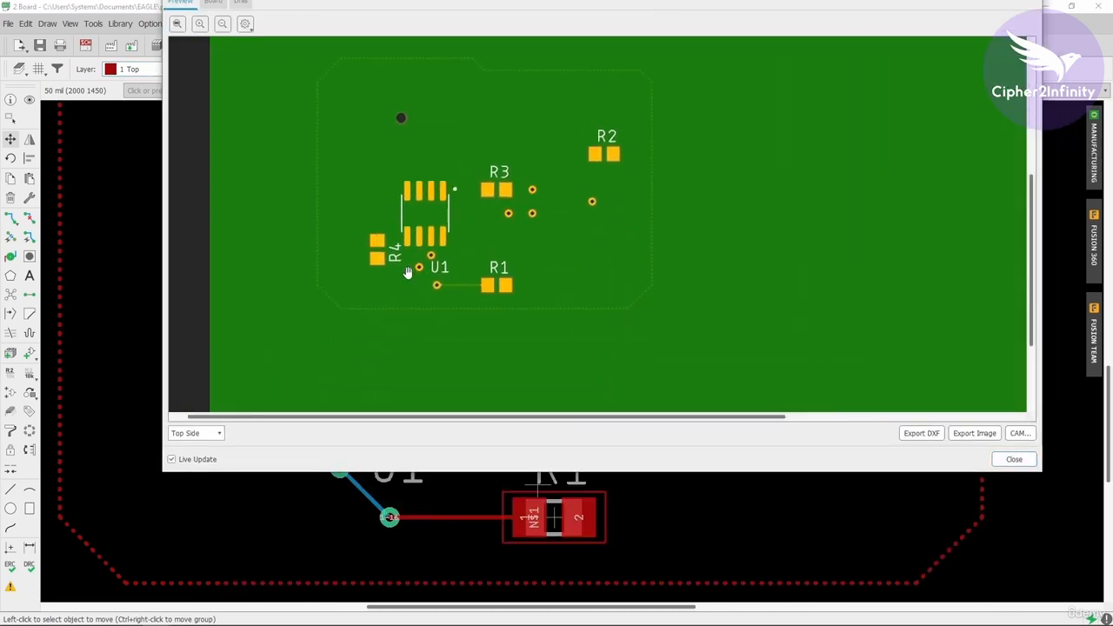
scroll(410, 266, up, 2)
drag(423, 315, 423, 229)
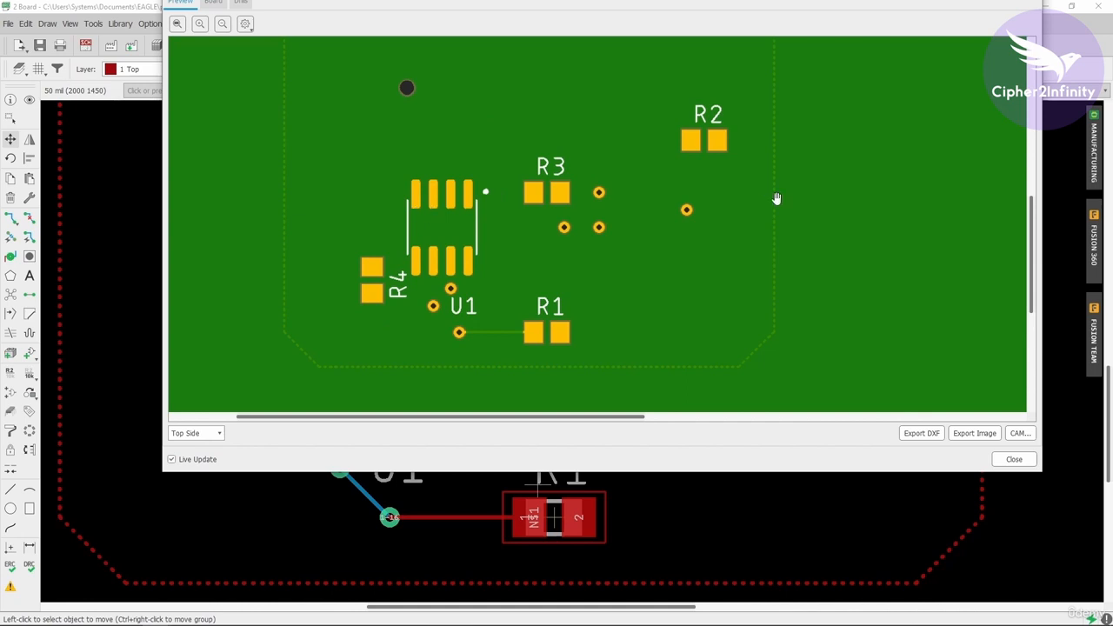
click(1015, 461)
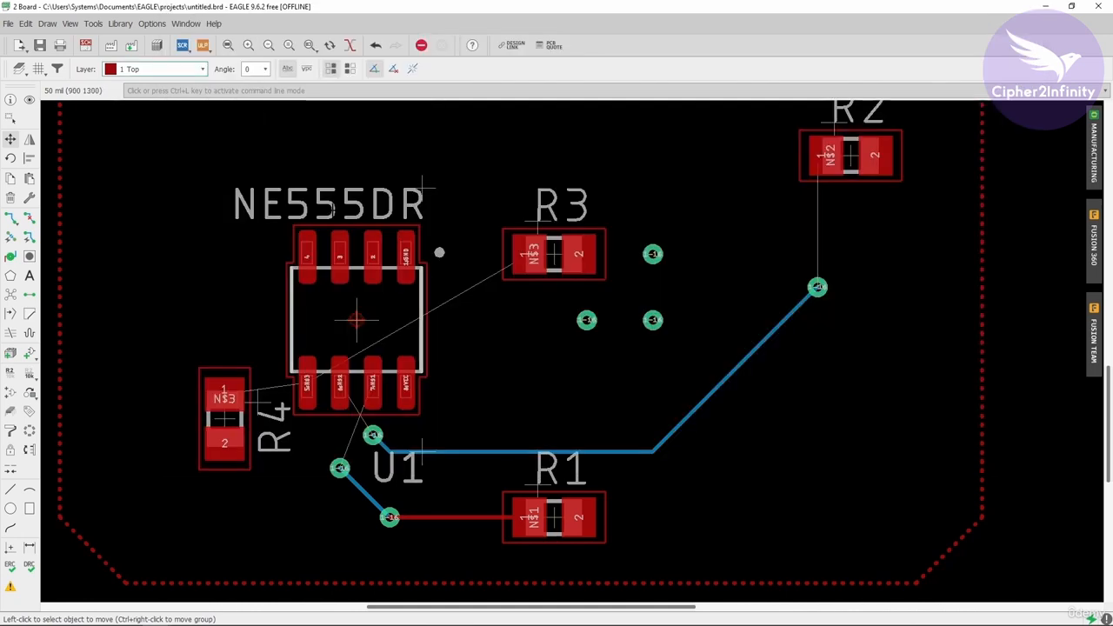
- Make 16 Bottom the active layer and examine the blue bottom-layer traces between the vias near U1 and R1
click(189, 71)
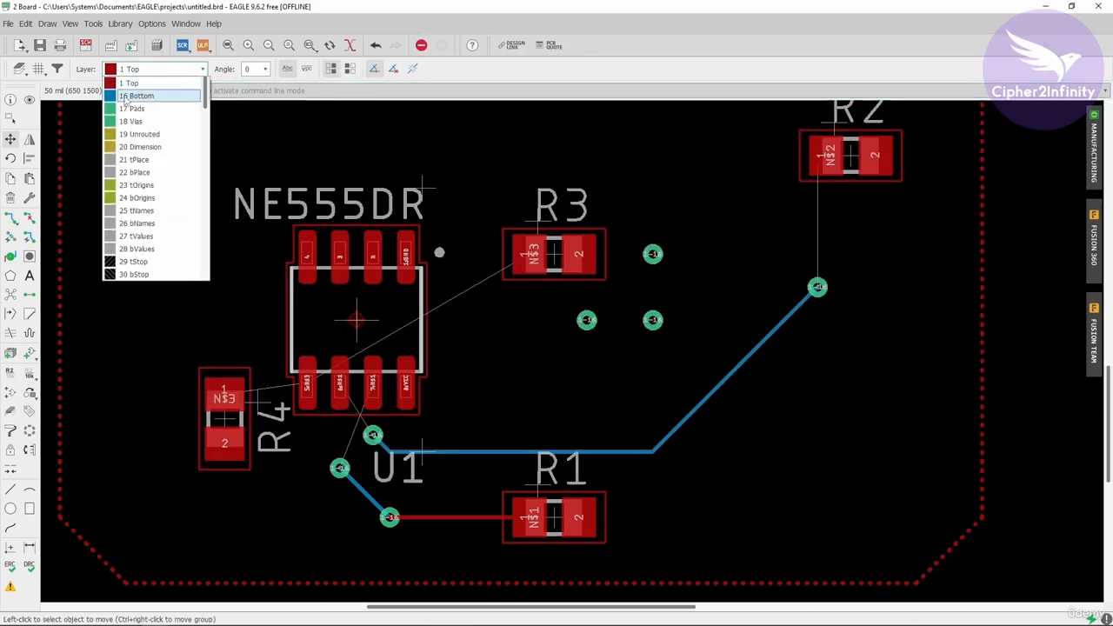
click(152, 97)
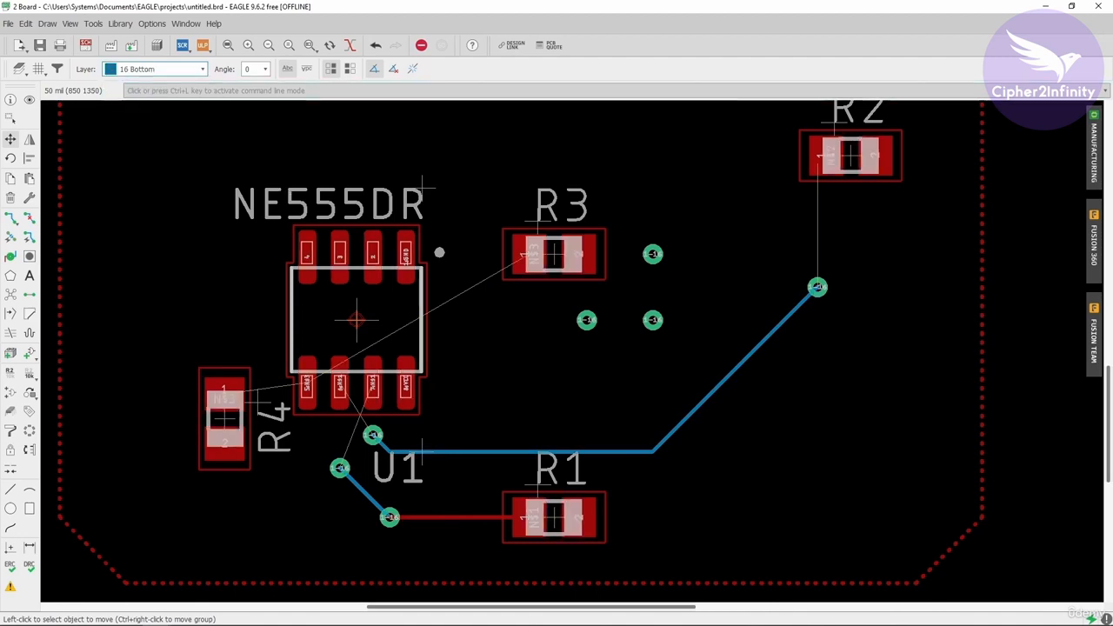
scroll(302, 107, down, 2)
scroll(377, 335, up, 2)
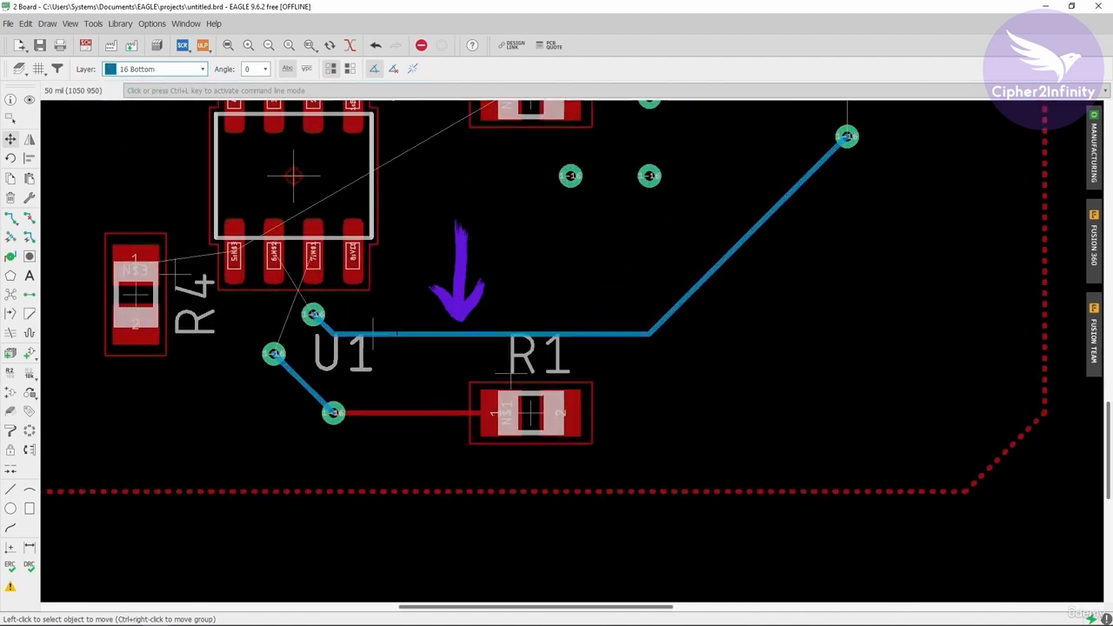
scroll(374, 333, down, 2)
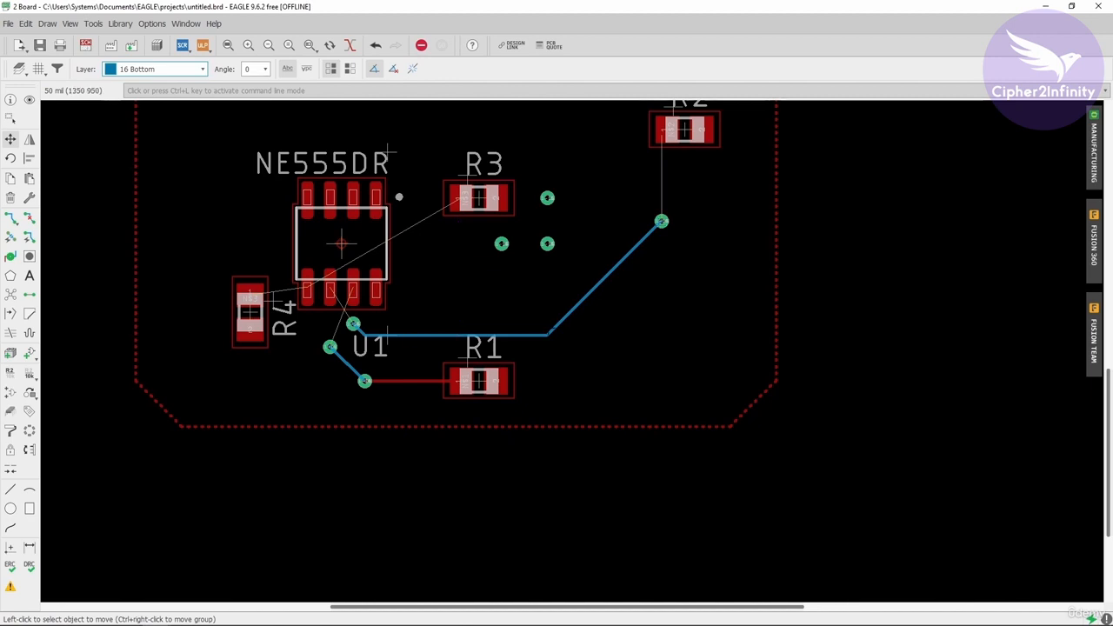
- Mirror resistor R3 onto the bottom side of the board
click(28, 141)
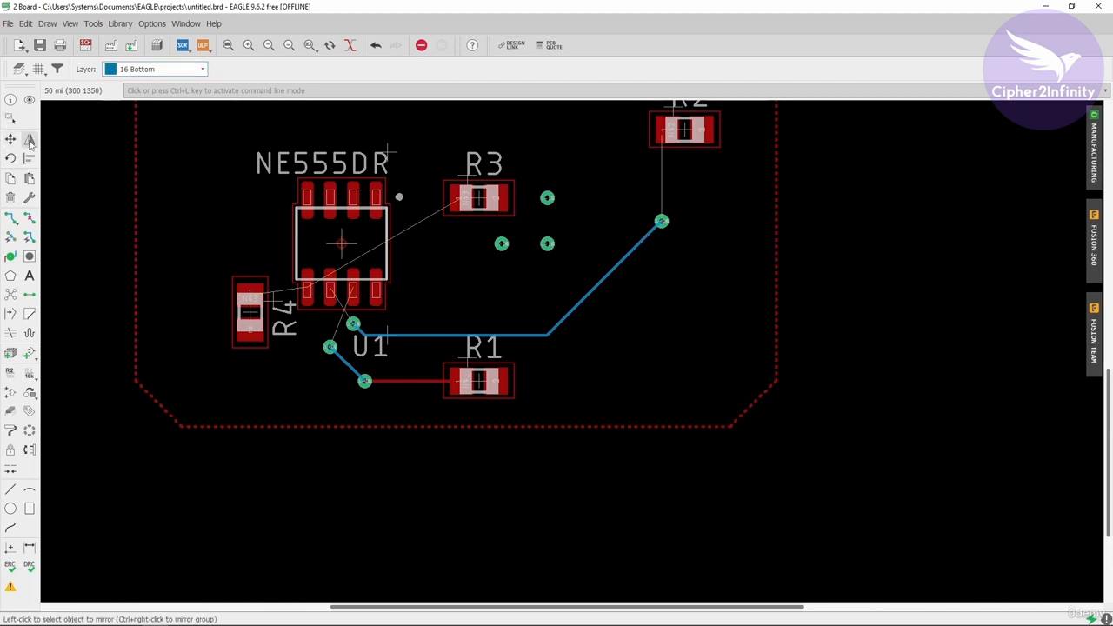
scroll(495, 198, up, 1)
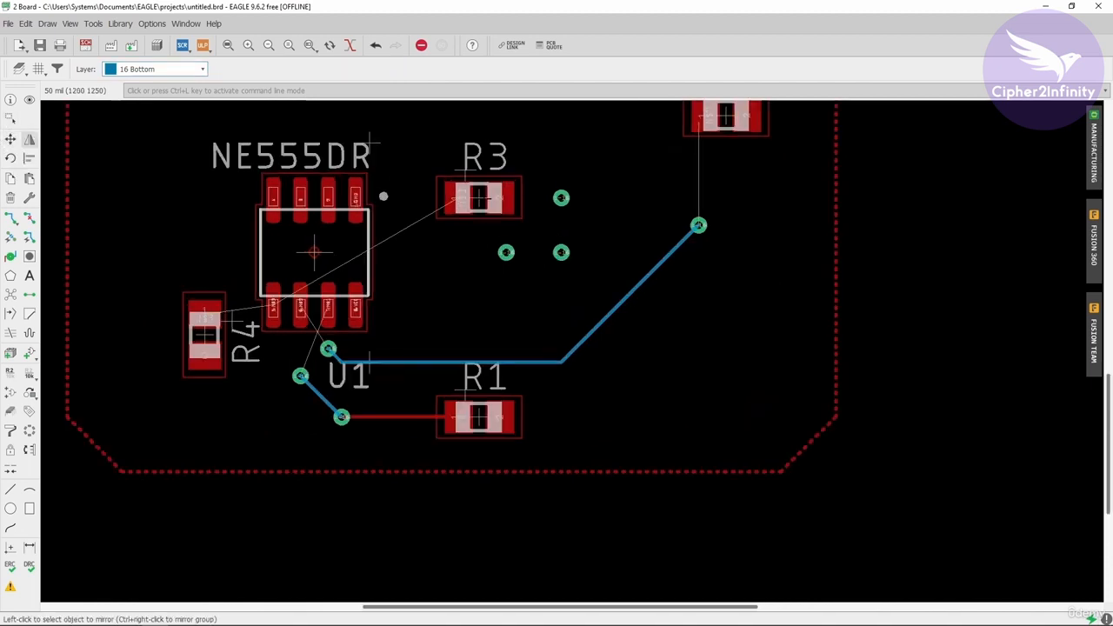
click(479, 198)
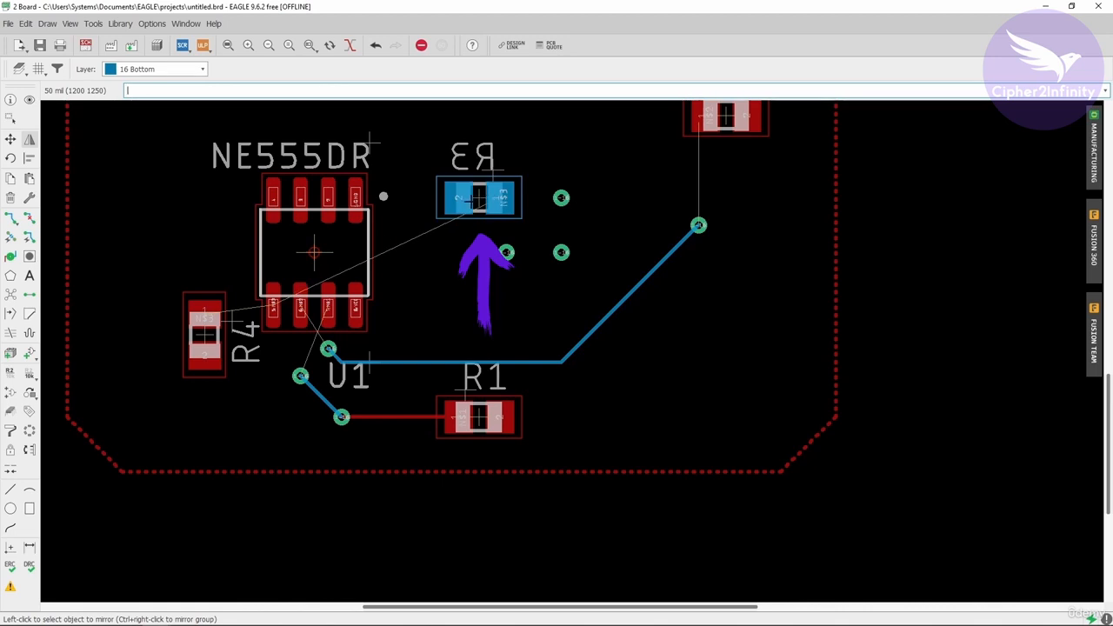
scroll(468, 201, up, 1)
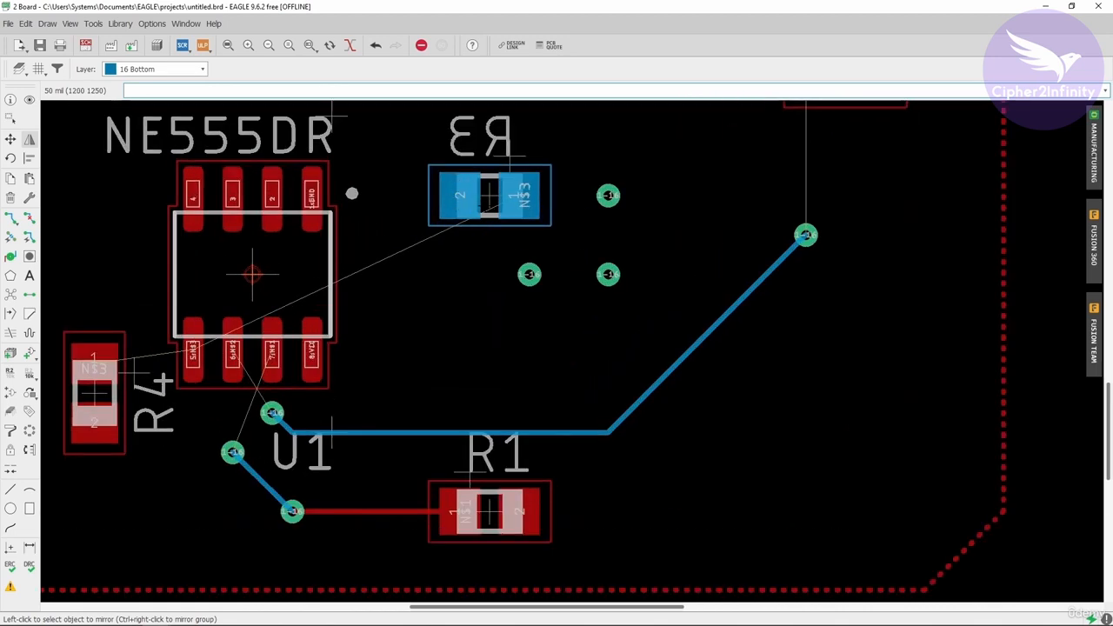
scroll(487, 201, down, 1)
- Switch the manufacturing preview to Bottom Side, inspect the mirrored R3 and nearby vias, and close the preview
click(1094, 149)
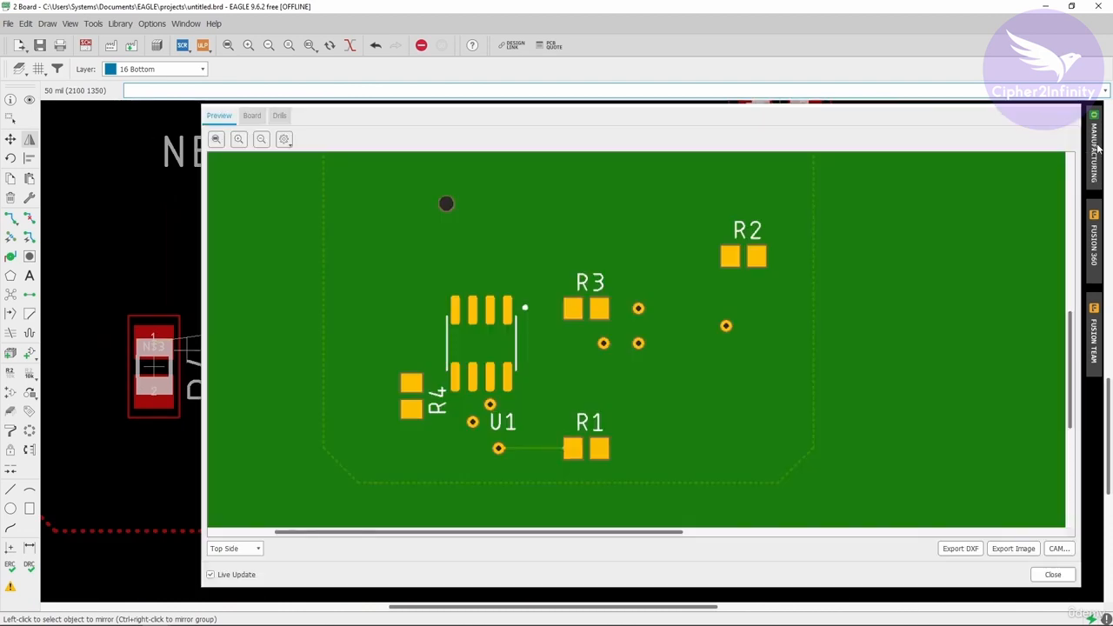
drag(721, 129, 661, 67)
scroll(542, 214, down, 3)
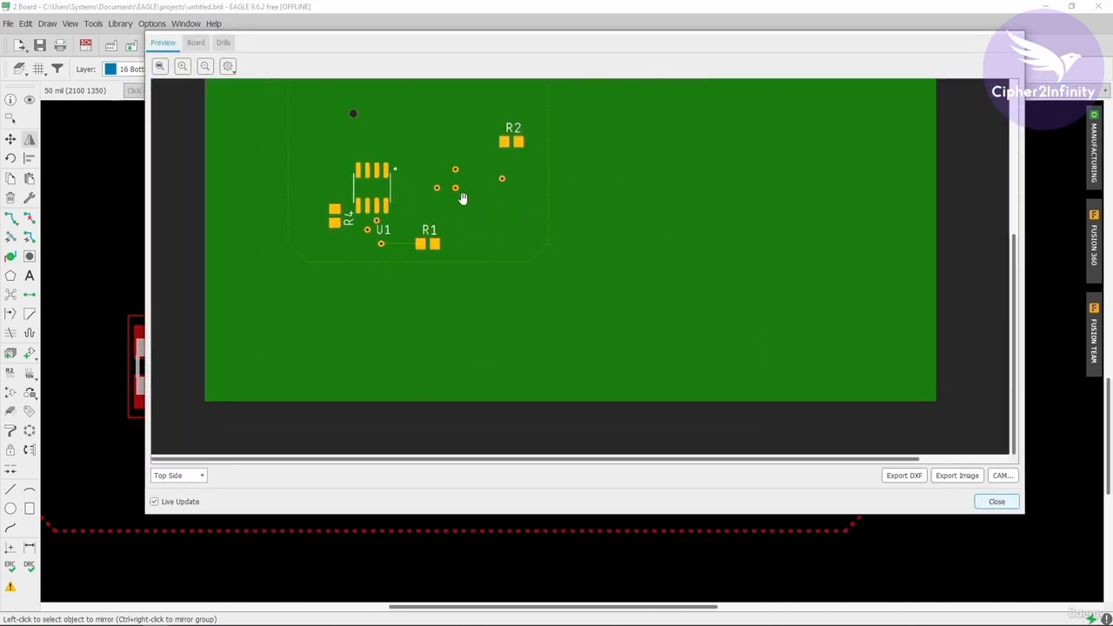
click(195, 477)
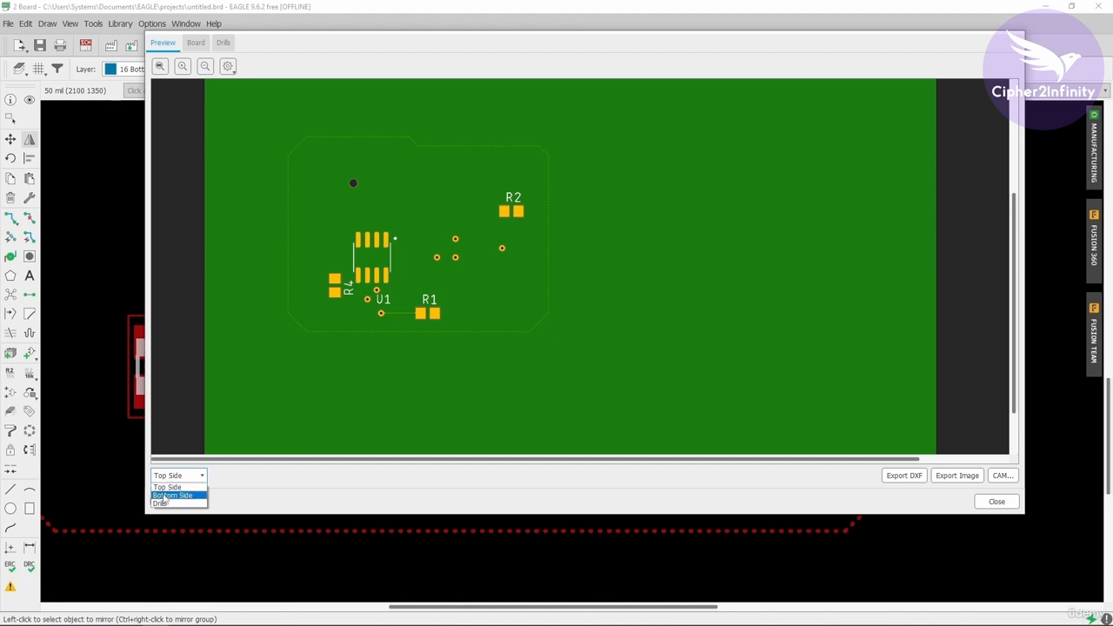
click(165, 495)
scroll(862, 275, up, 2)
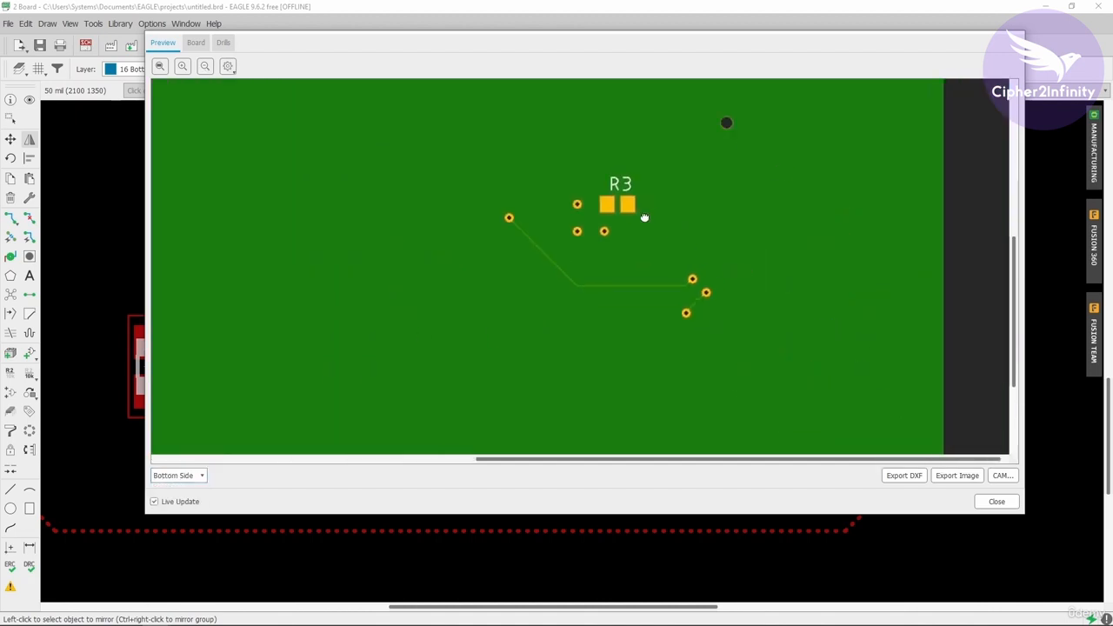
scroll(644, 217, up, 2)
drag(592, 378, 598, 228)
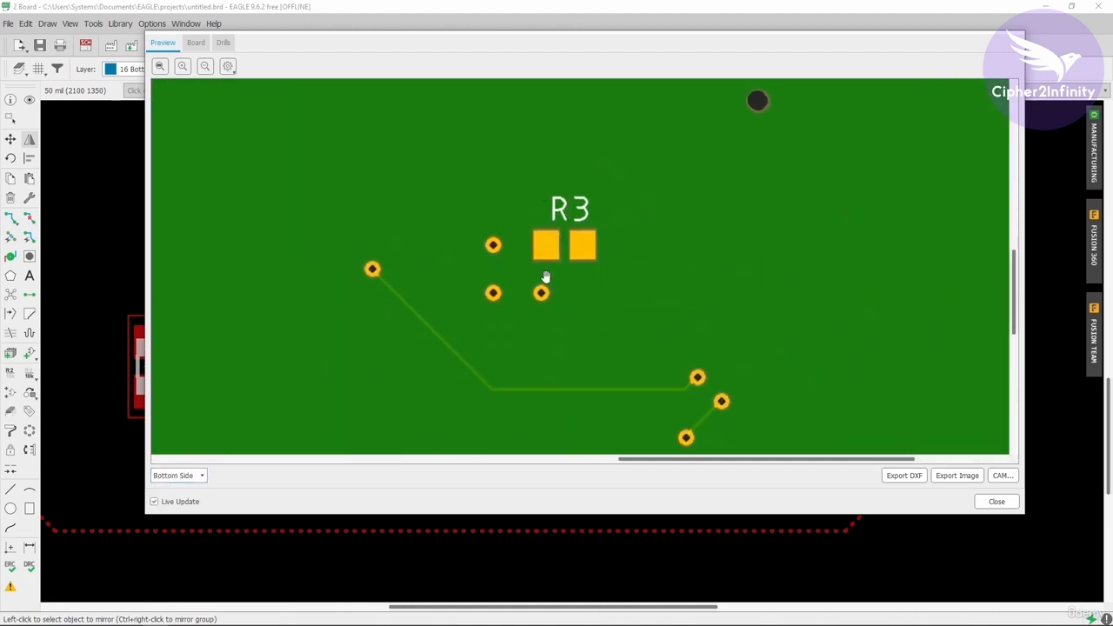
click(997, 502)
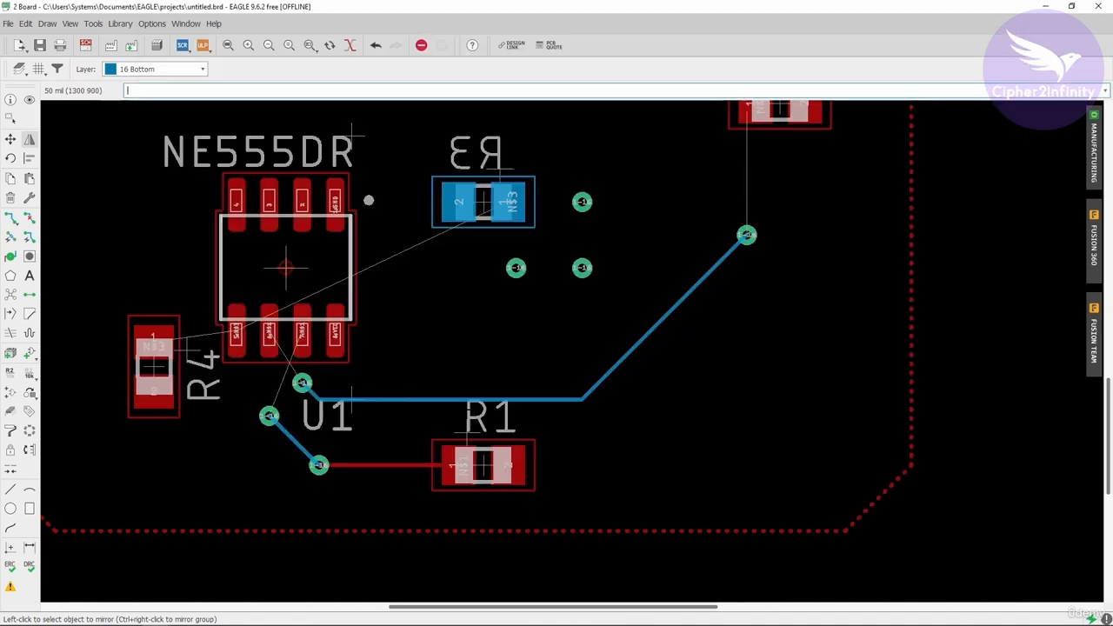
- Examine the bottom-layer traces on the board layout and compare them with the bottom-side manufacturing preview around R3
scroll(293, 142, down, 5)
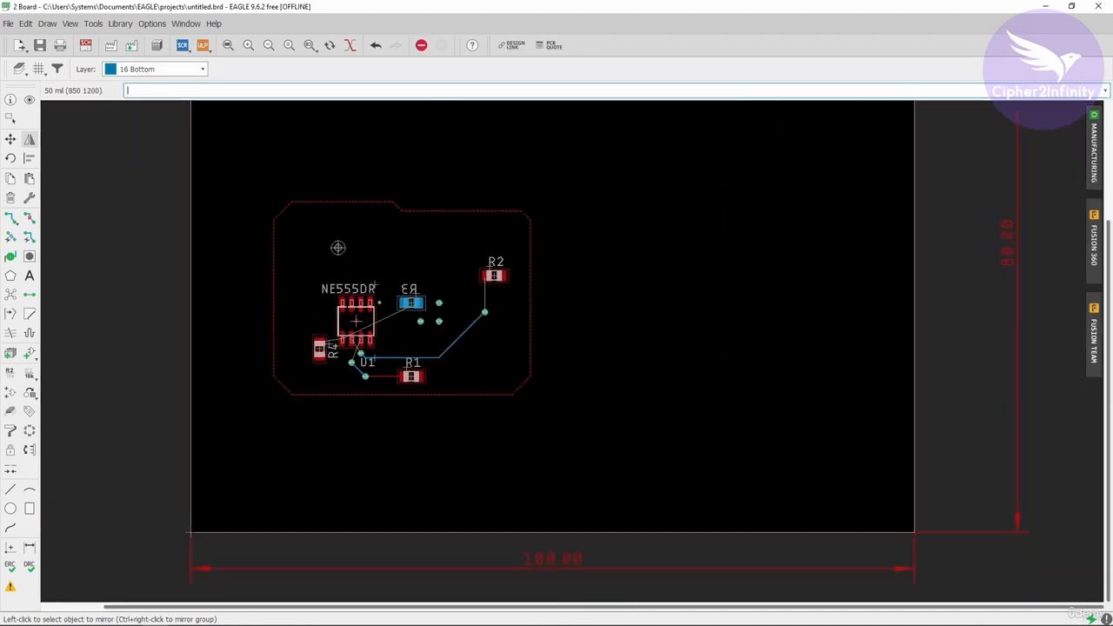
scroll(320, 193, up, 2)
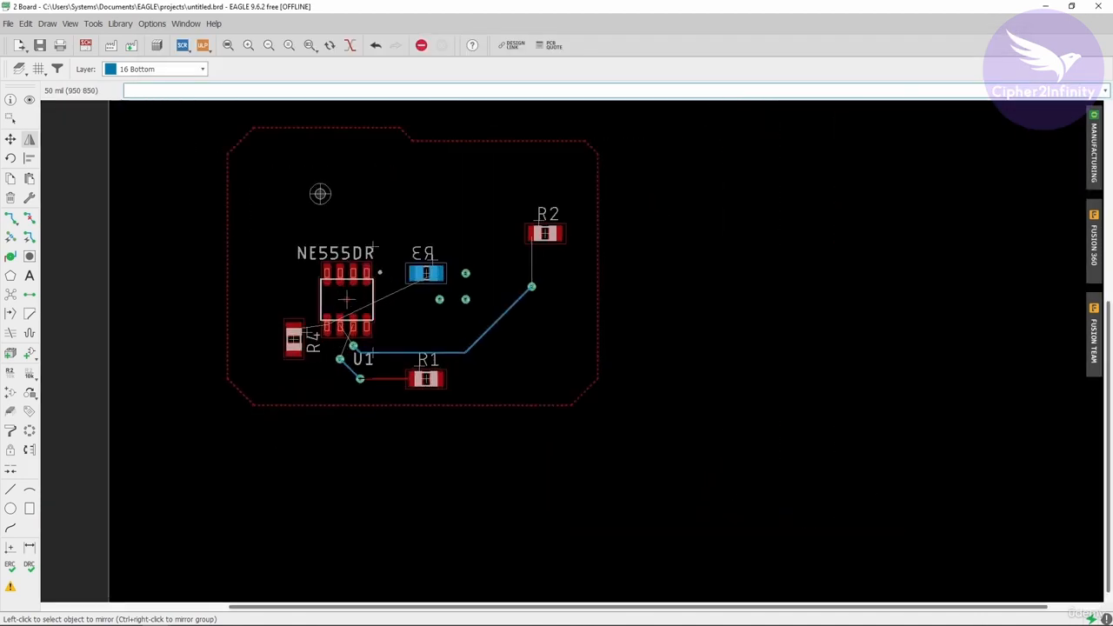
scroll(361, 377, up, 4)
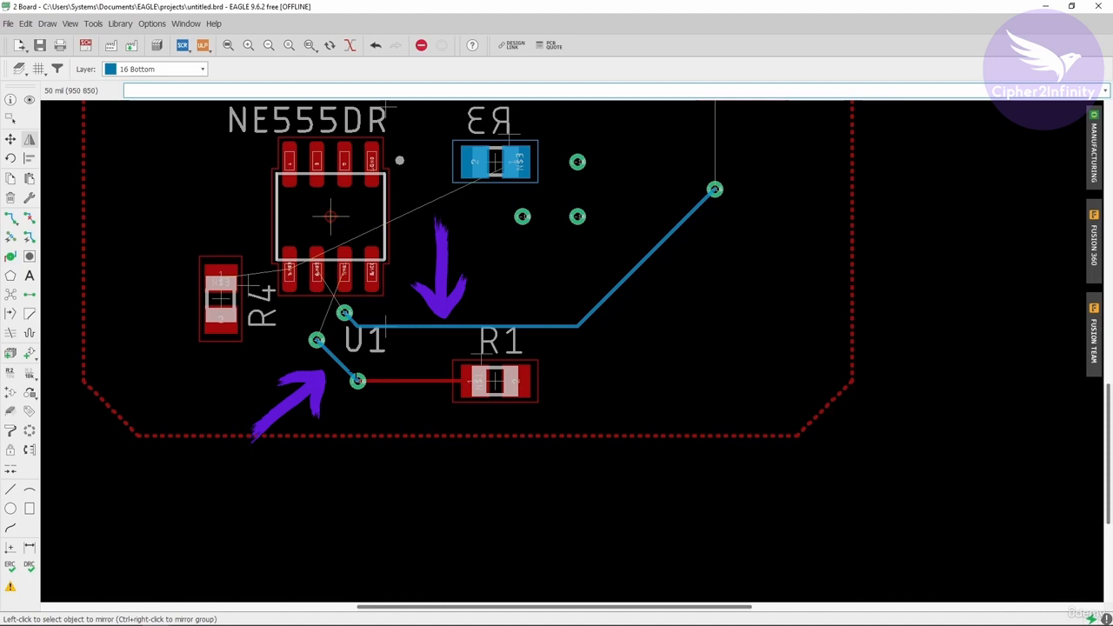
click(1094, 144)
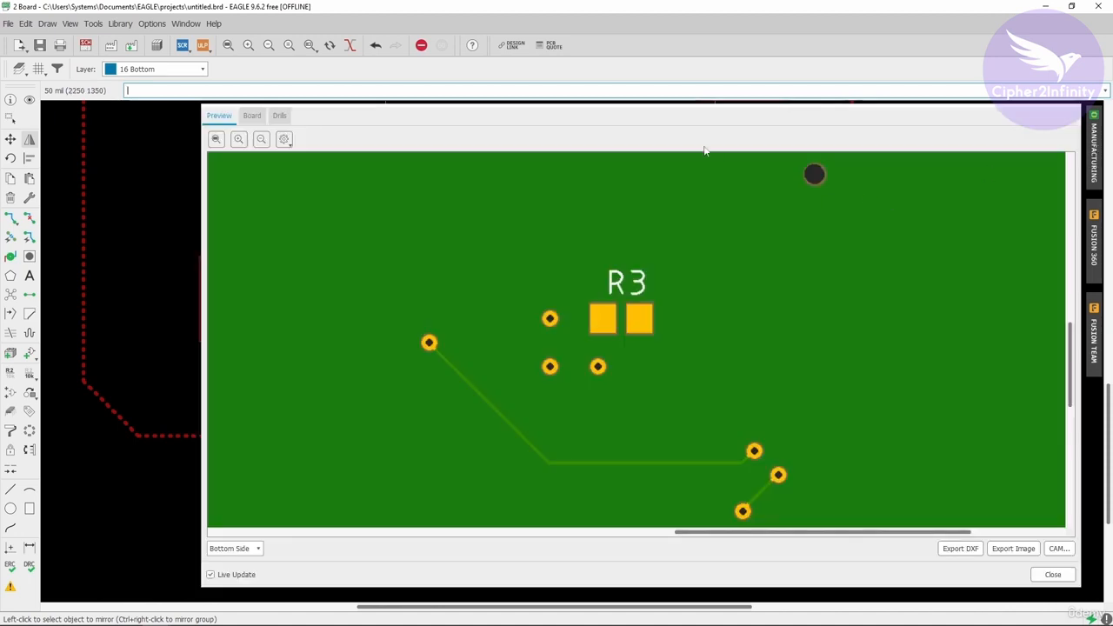
drag(687, 128, 644, 42)
scroll(559, 244, down, 1)
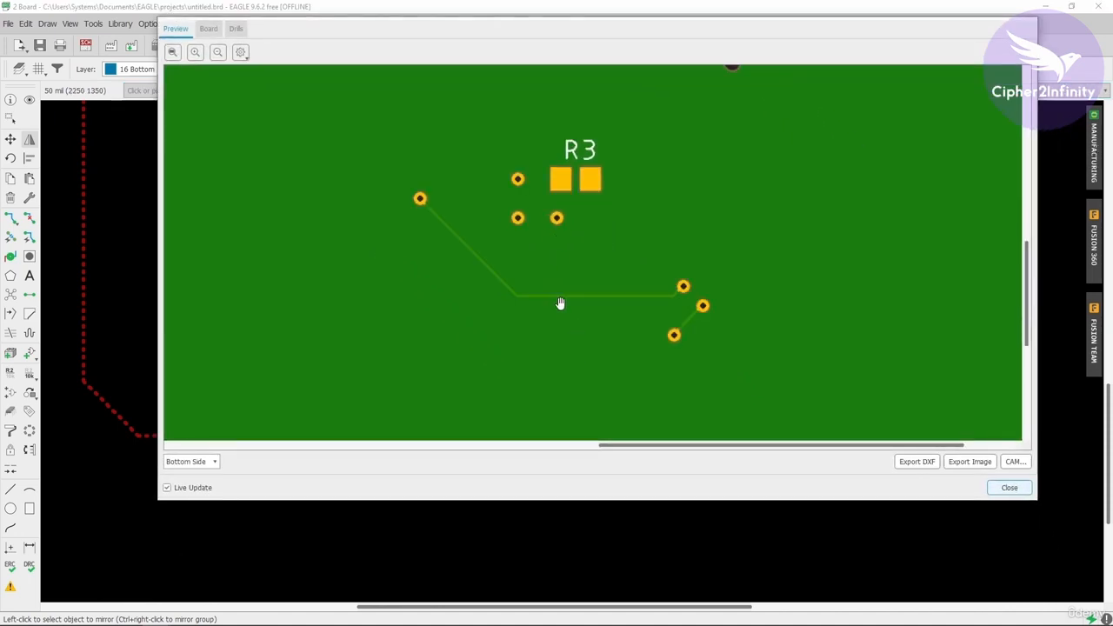
scroll(470, 261, up, 1)
drag(462, 308, 426, 225)
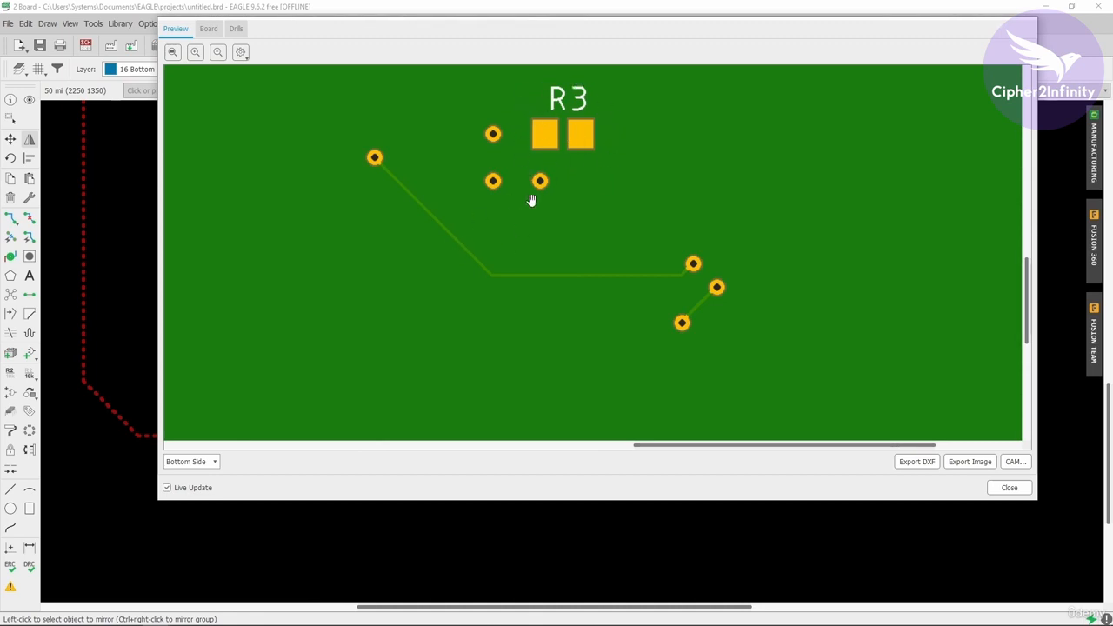
scroll(495, 252, down, 3)
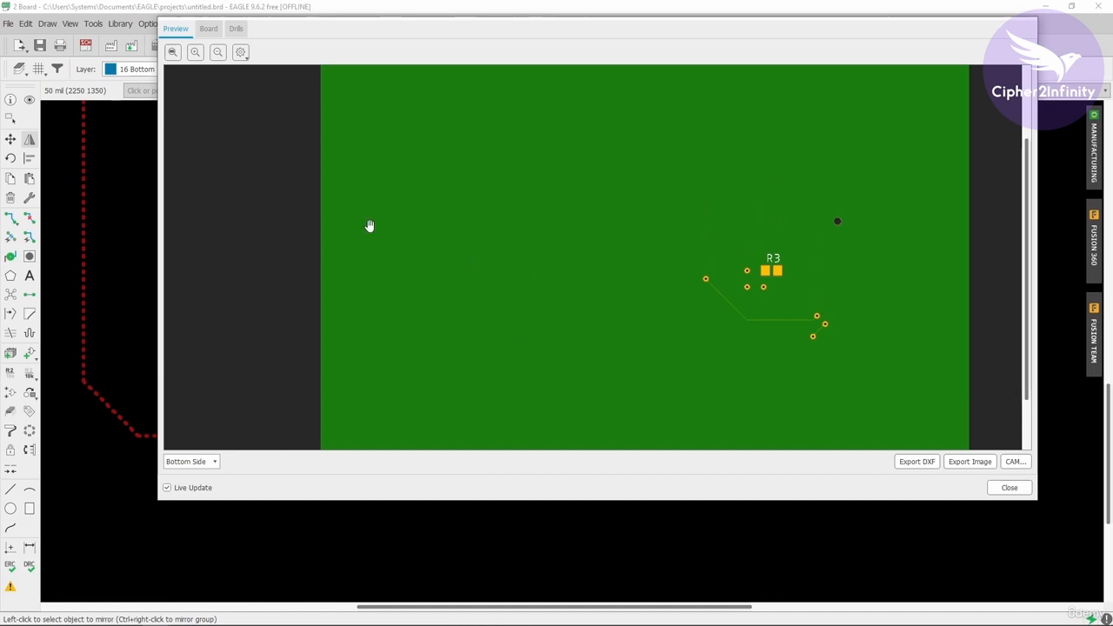
scroll(818, 371, up, 2)
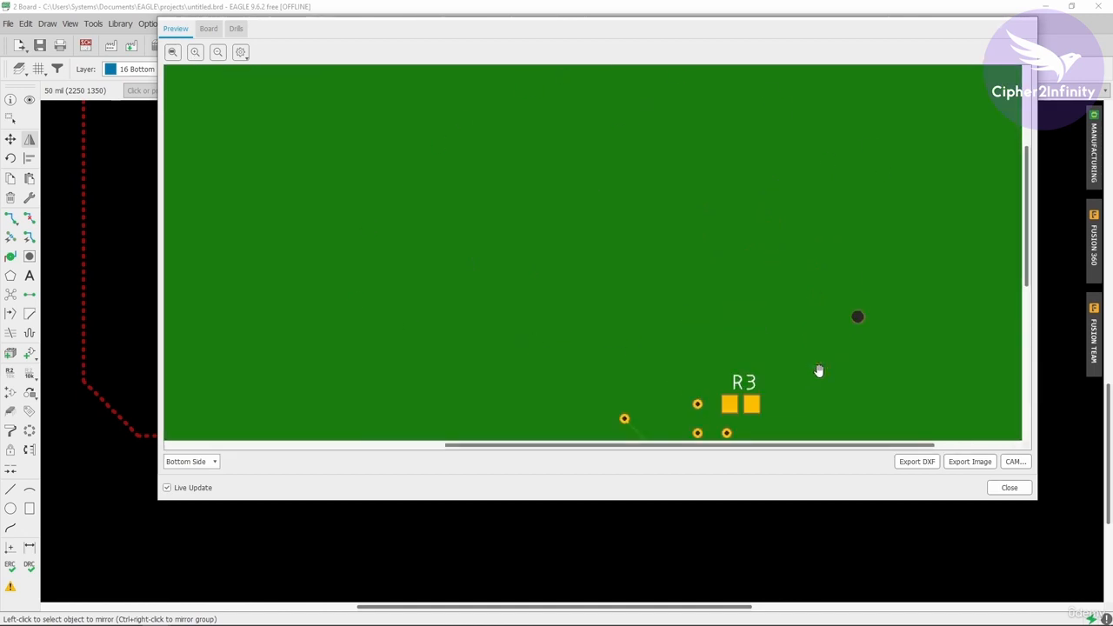
- Inspect the bottom-side traces and vias below R3 in the manufacturing preview and close the preview
scroll(818, 370, up, 2)
drag(818, 370, 663, 180)
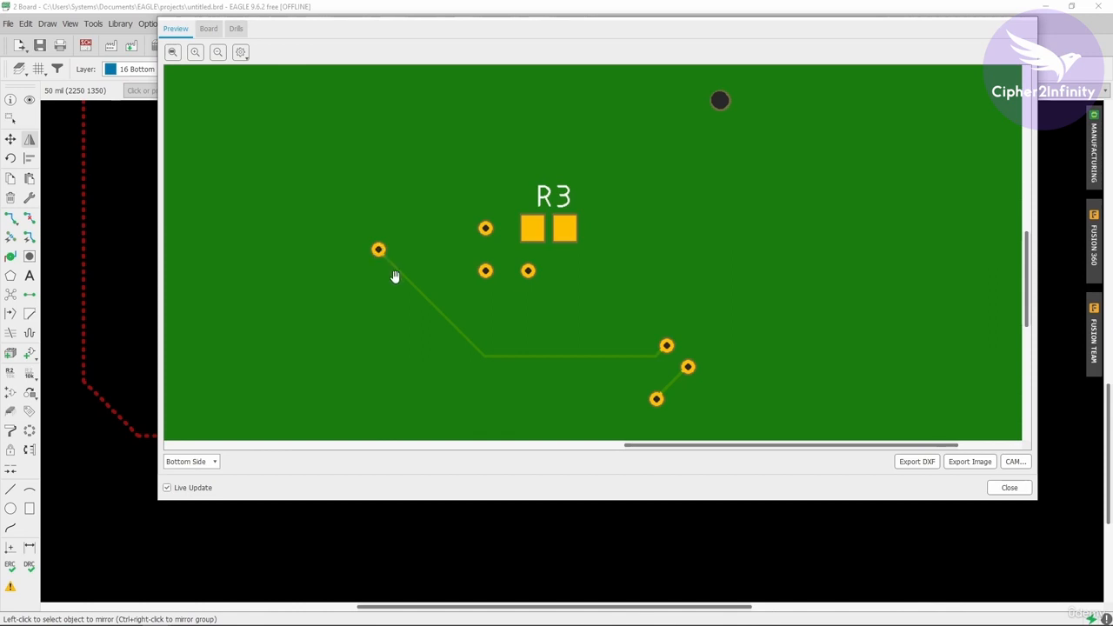
click(1008, 487)
- Make 17 Pads the active layer and examine the green vias around U1, R1 and R3
click(159, 73)
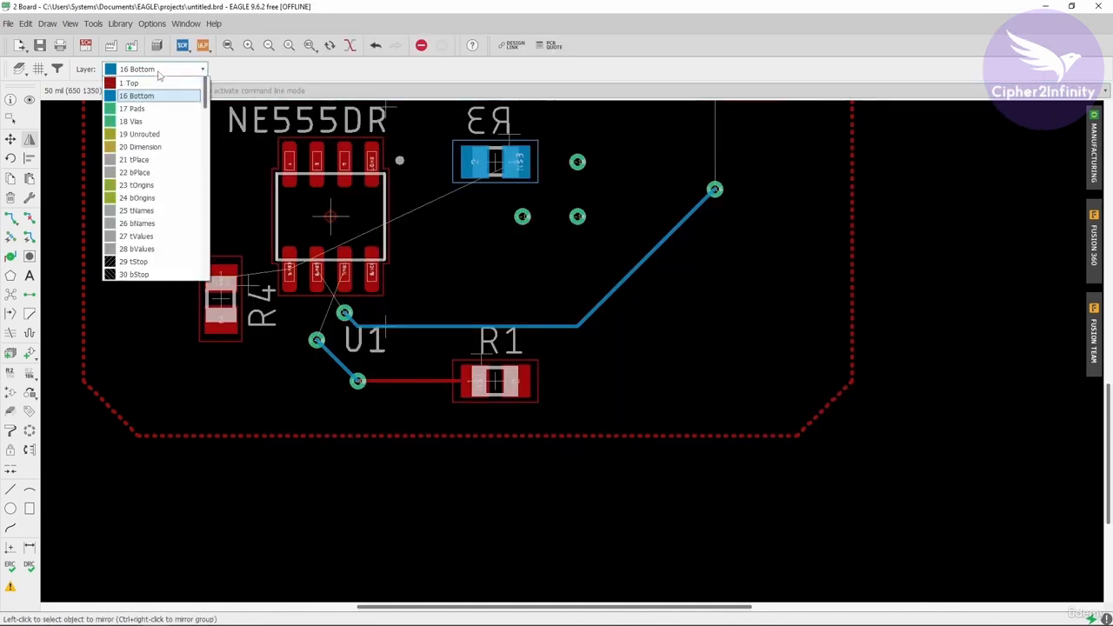
click(135, 110)
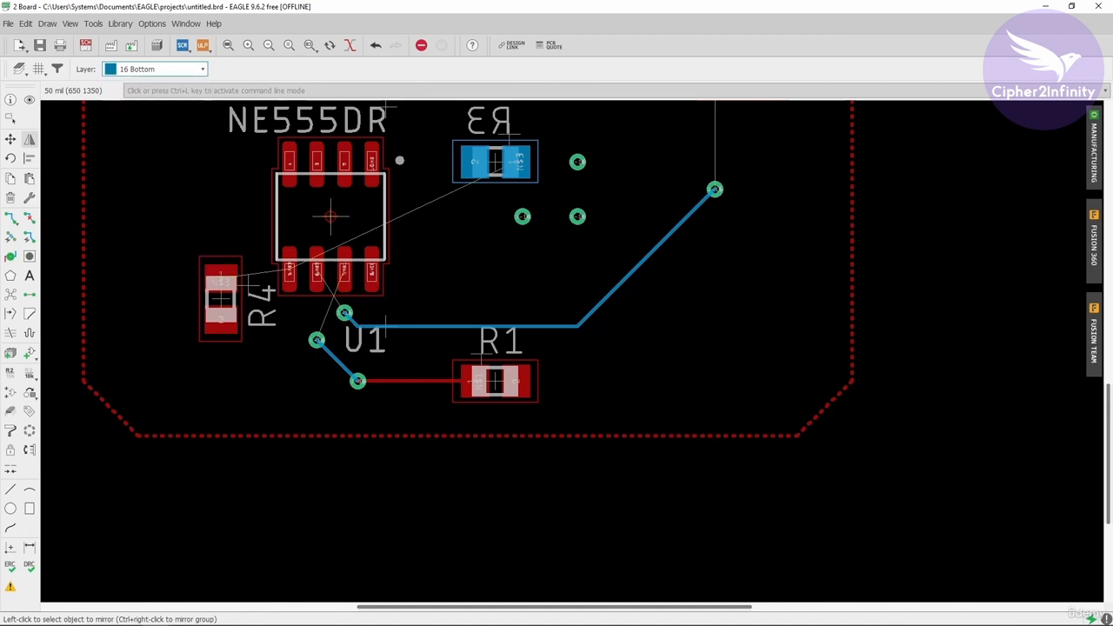
scroll(292, 197, down, 3)
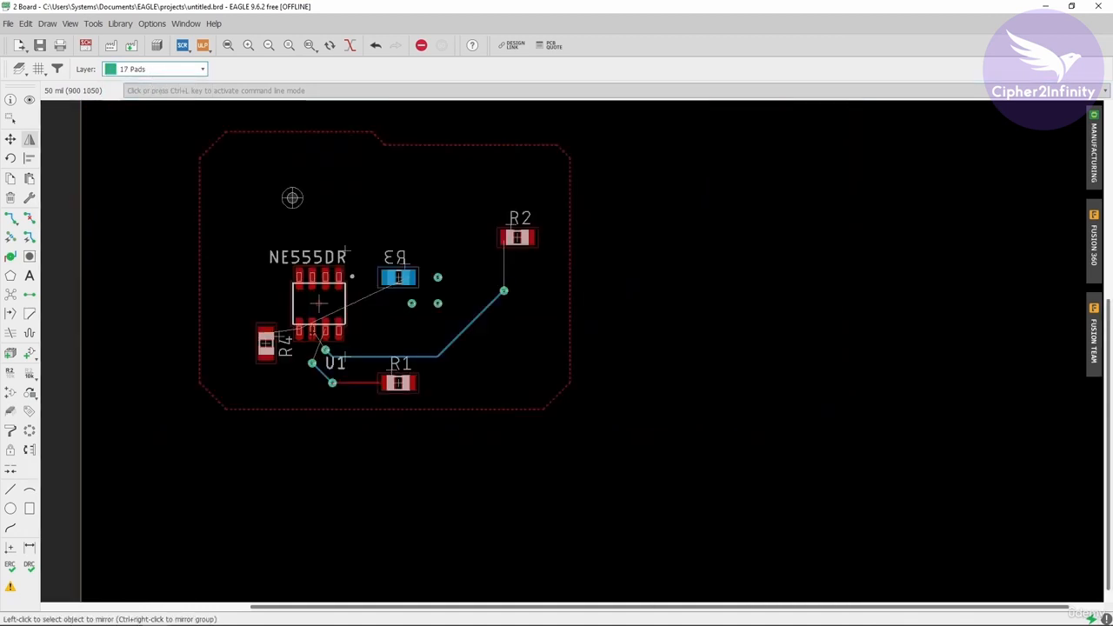
scroll(315, 333, up, 2)
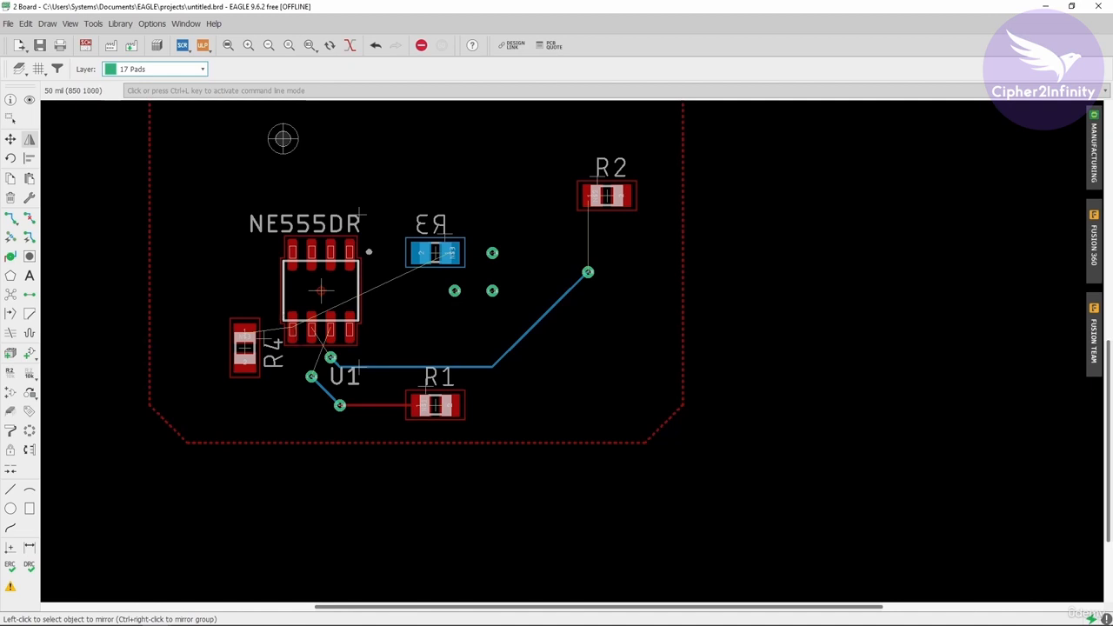
scroll(305, 360, up, 3)
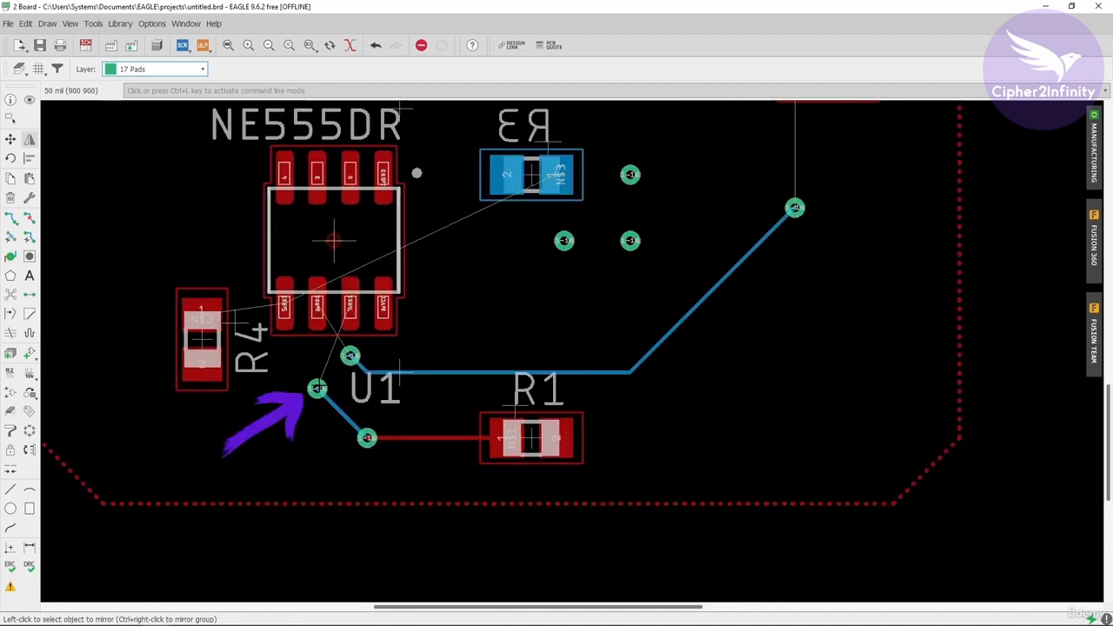
scroll(306, 313, down, 1)
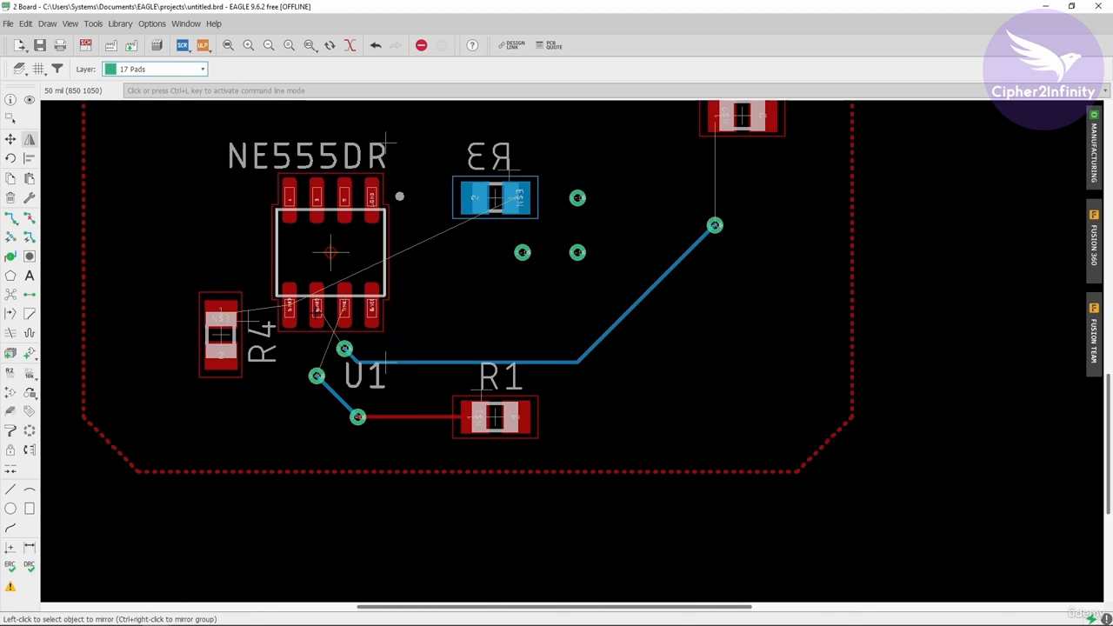
- Arrange the schematic beside the board and expand the SparkFun-IC-Amplifiers library in the schematic's Add dialog
drag(436, 4, 1111, 78)
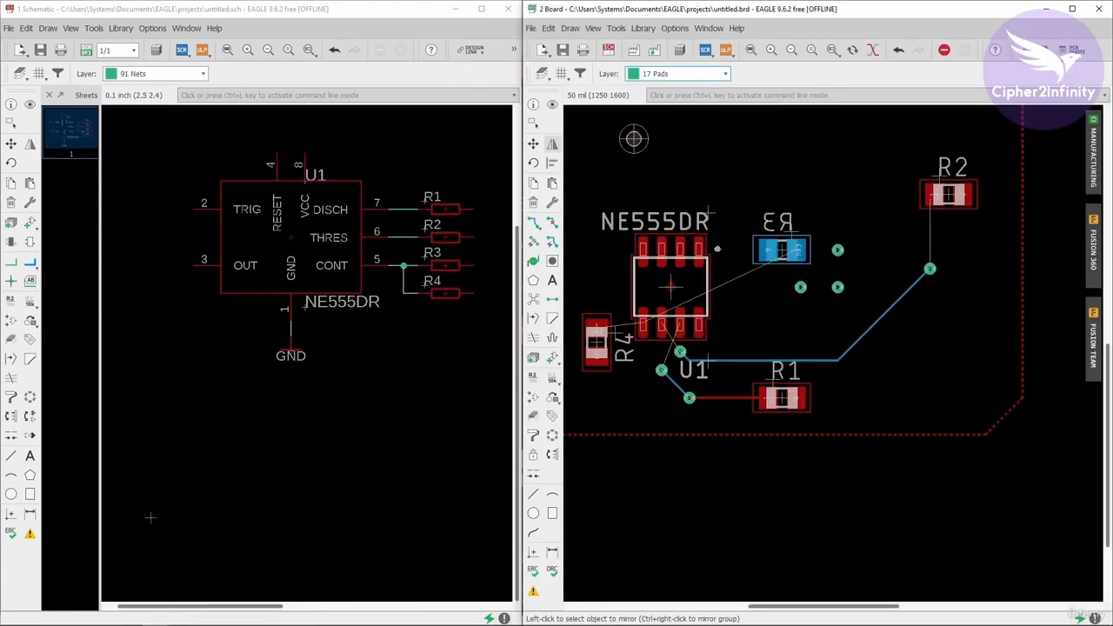
click(31, 224)
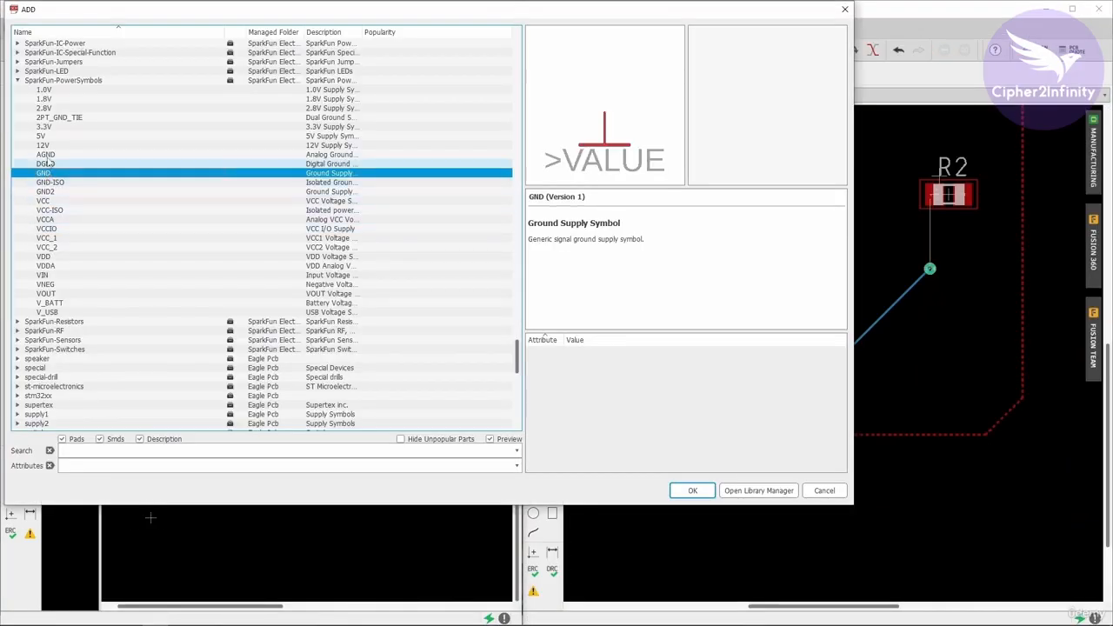
click(17, 81)
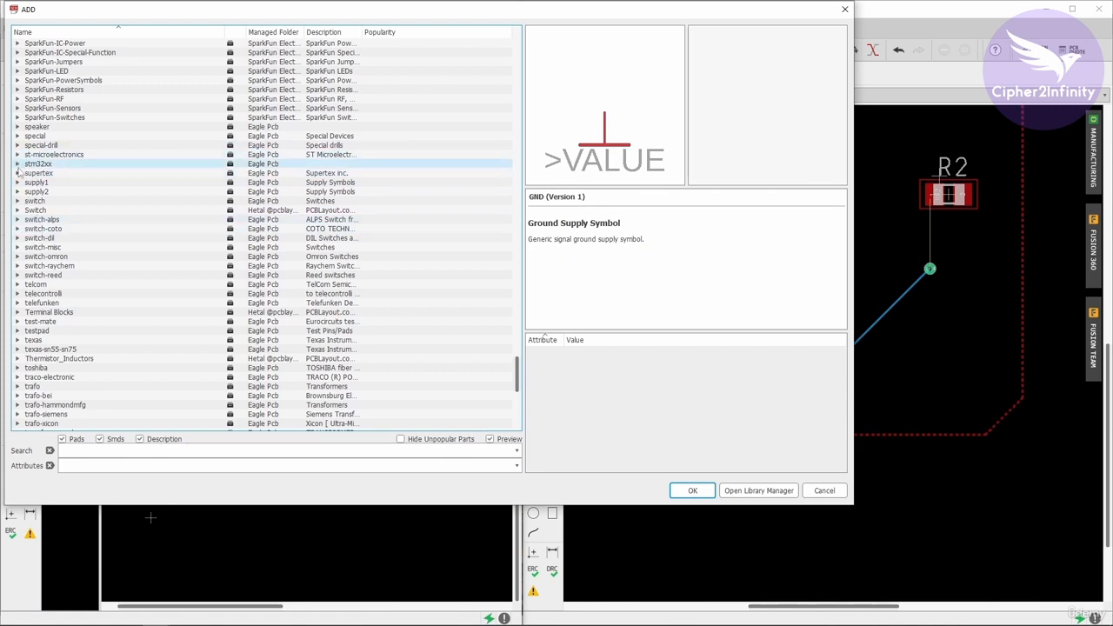
scroll(44, 277, up, 5)
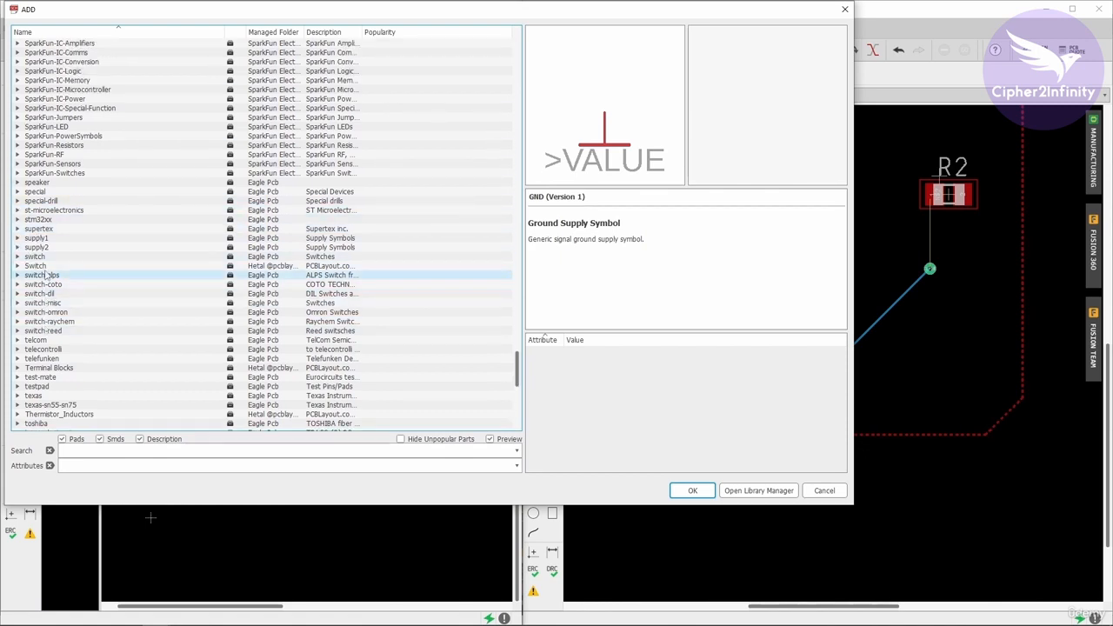
click(17, 127)
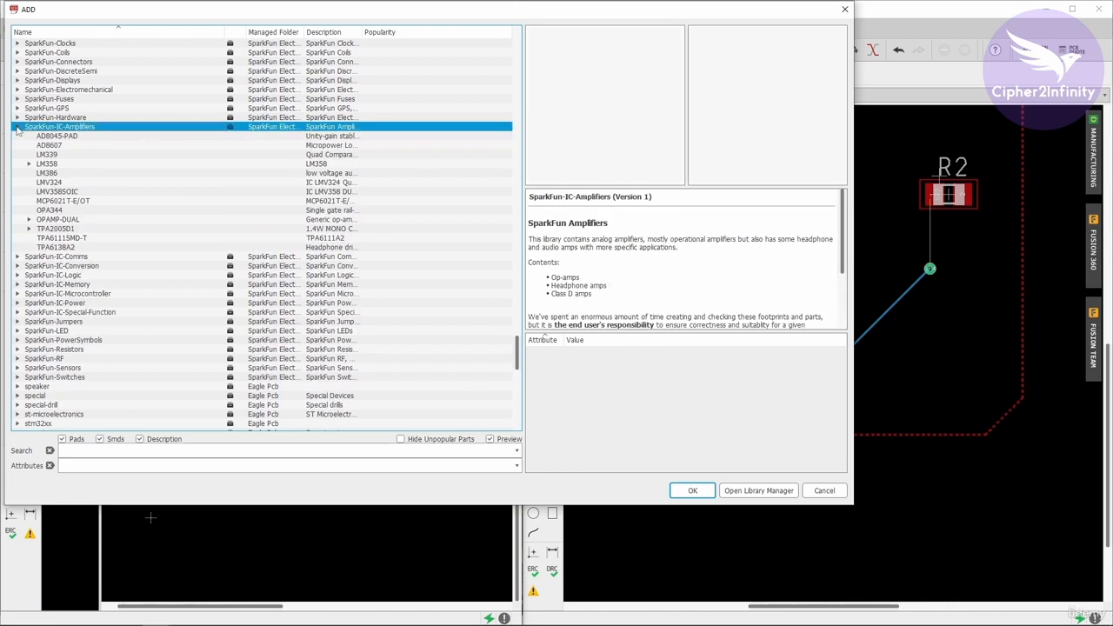
- Add the LM358 op-amp in the DIP08 package and place one gate below U1 in the schematic
click(47, 164)
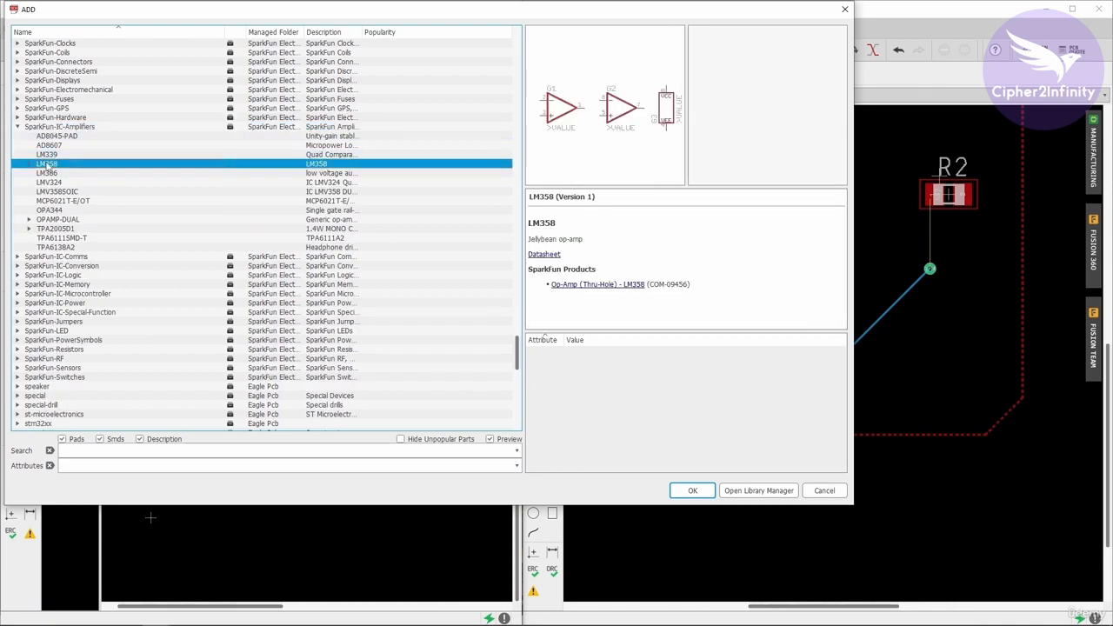
click(30, 165)
click(53, 175)
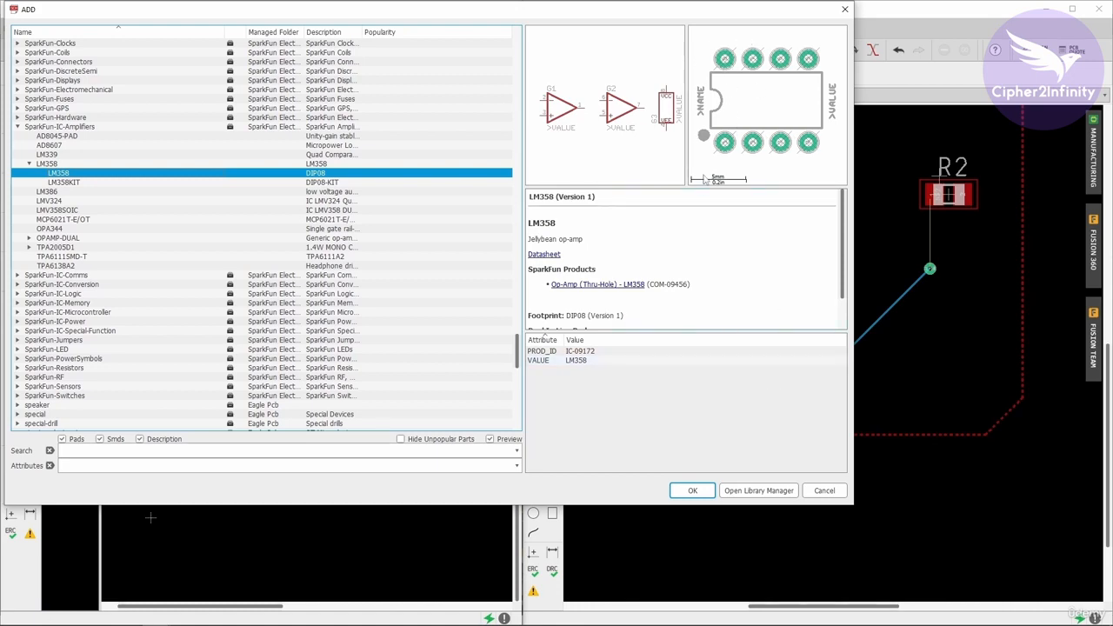
click(692, 491)
scroll(209, 375, down, 1)
click(313, 417)
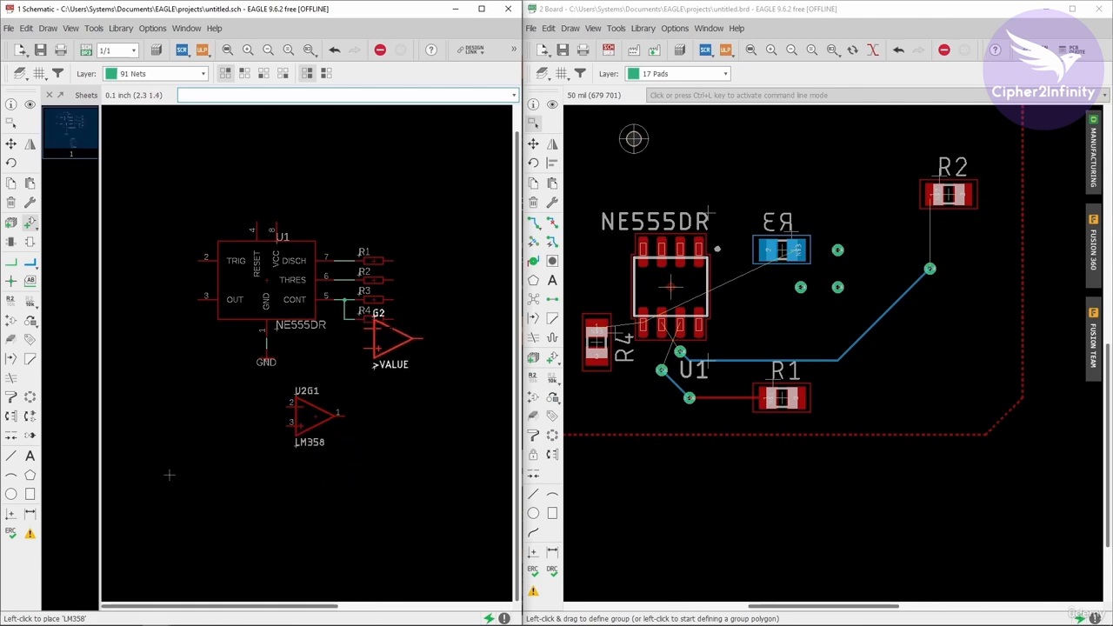
key(Escape)
- Move the LM358 footprint U2 from outside the board area to just above the dotted red outline
click(838, 490)
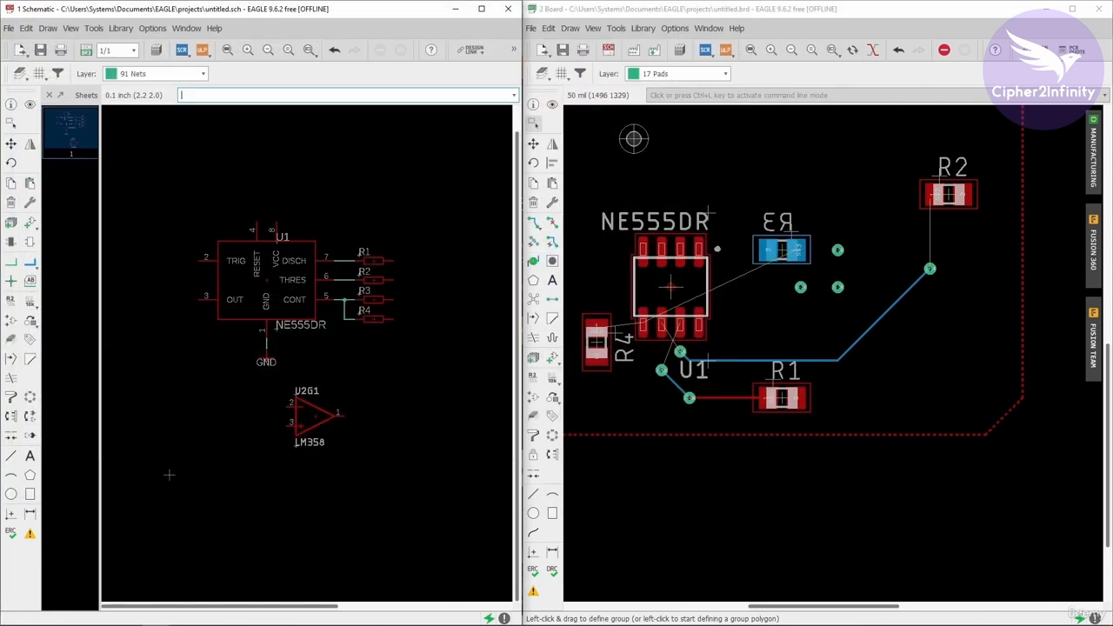
scroll(745, 447, down, 3)
scroll(713, 402, up, 5)
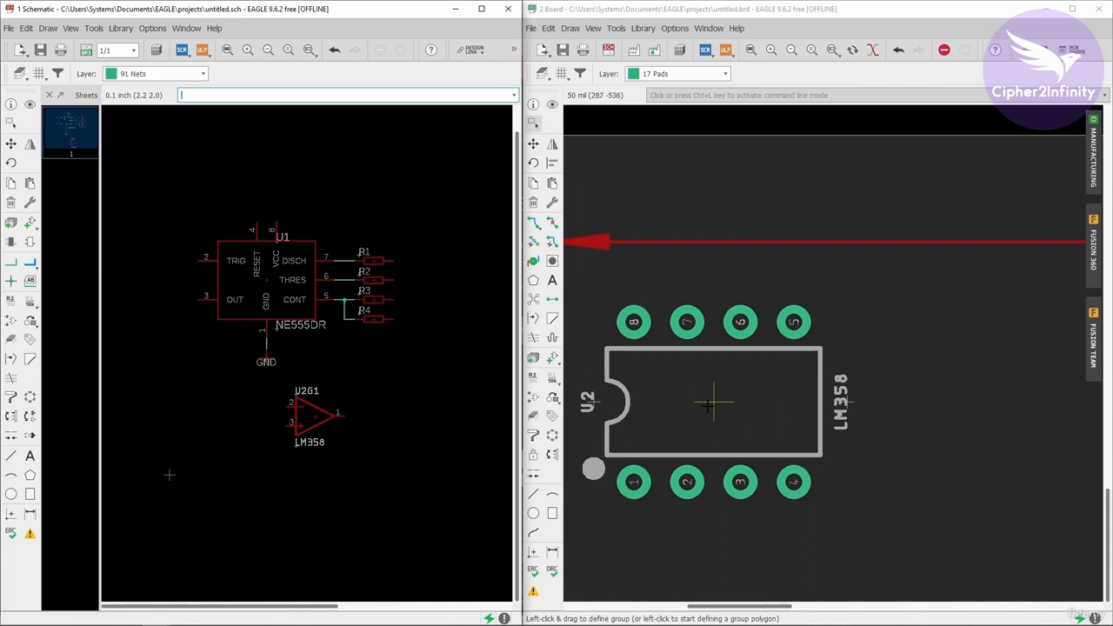
click(533, 144)
click(713, 402)
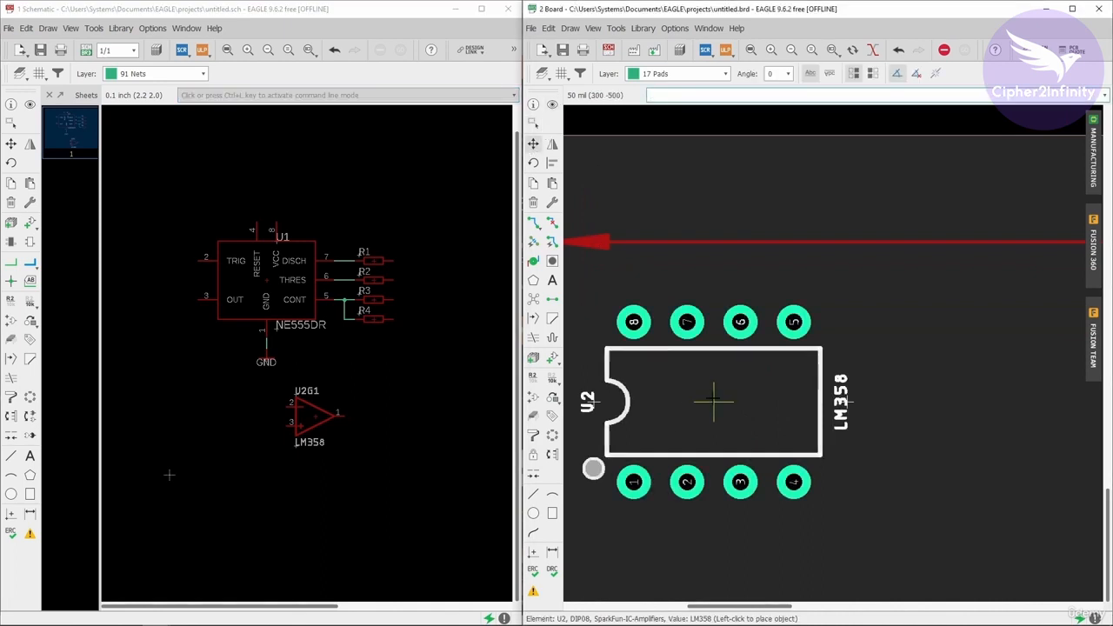
scroll(715, 426, down, 5)
scroll(730, 198, up, 3)
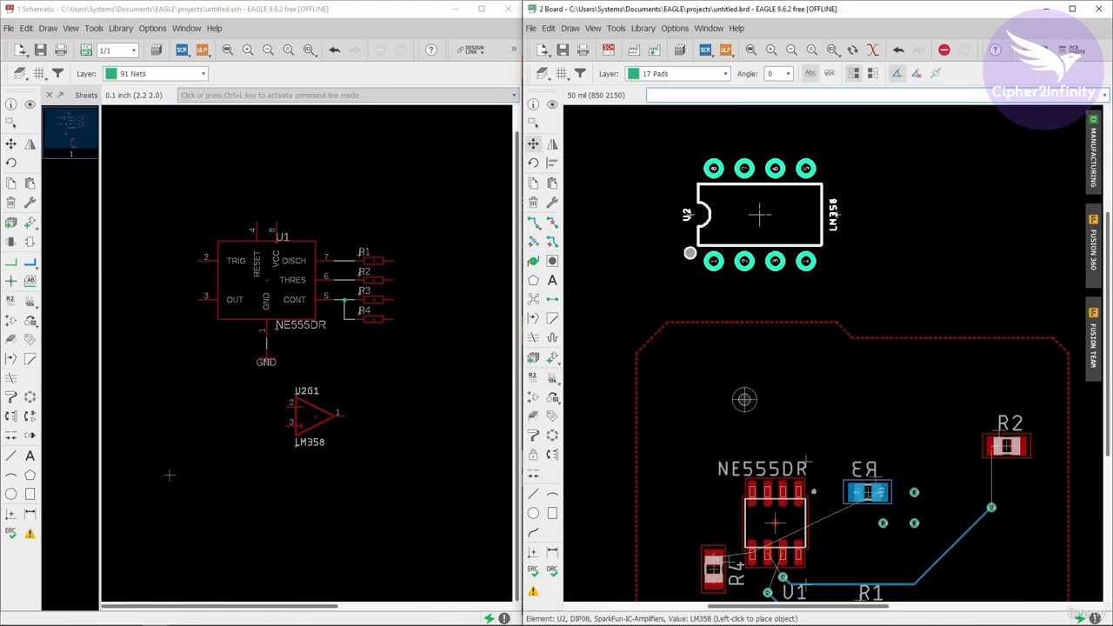
click(740, 221)
- Examine the through-hole pads of U2, especially pad 8, and check them against 17 Pads in the layer list
scroll(727, 219, up, 4)
scroll(656, 152, up, 2)
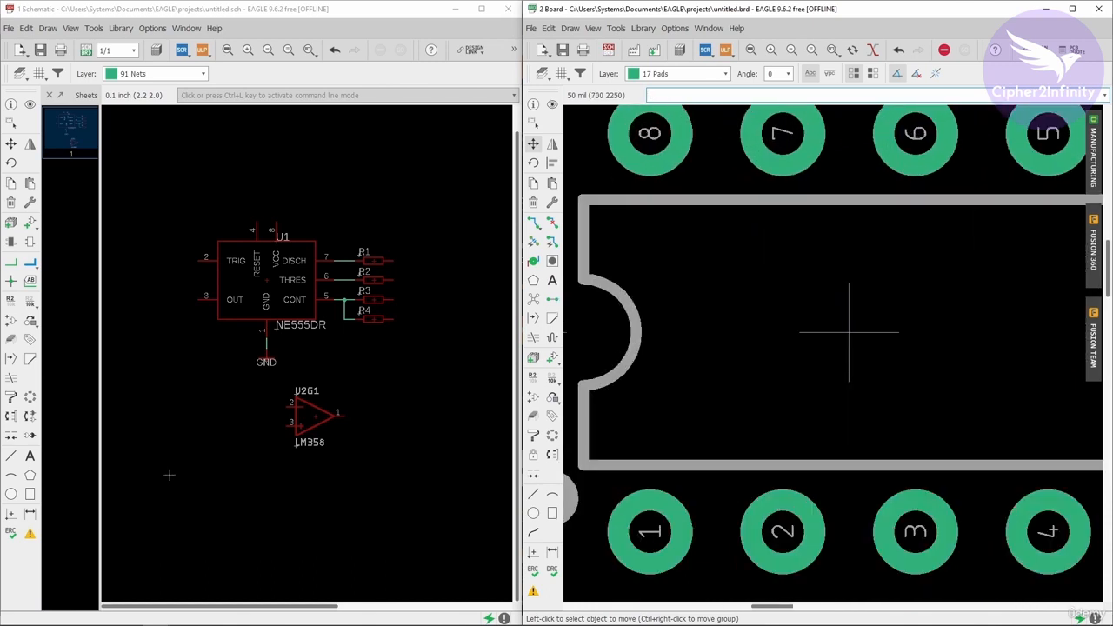
middle_drag(656, 154, 664, 227)
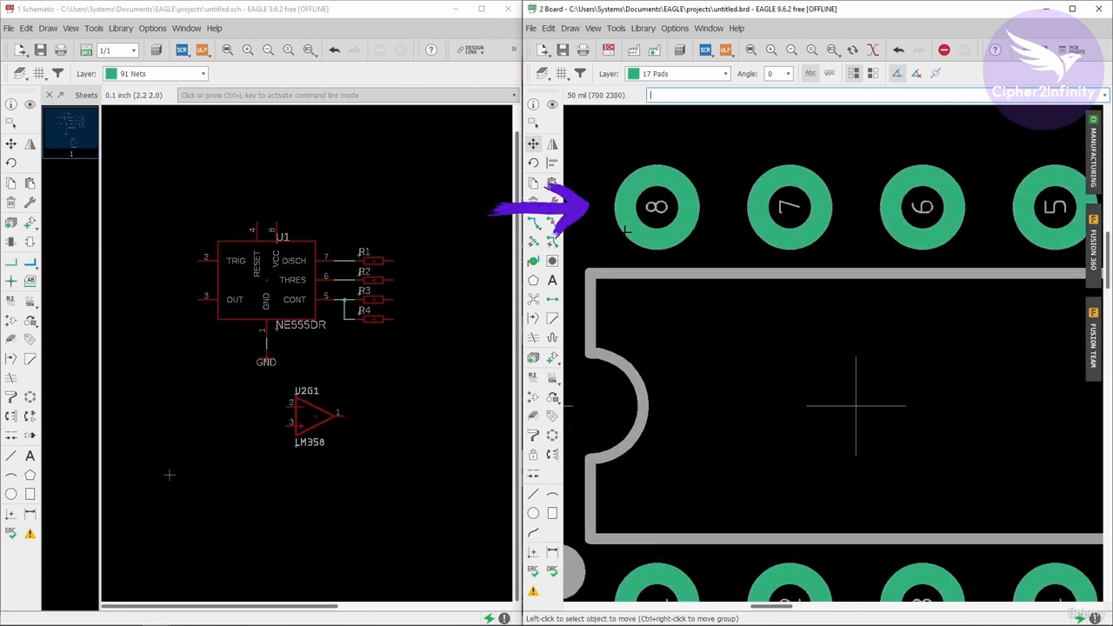
scroll(626, 231, up, 2)
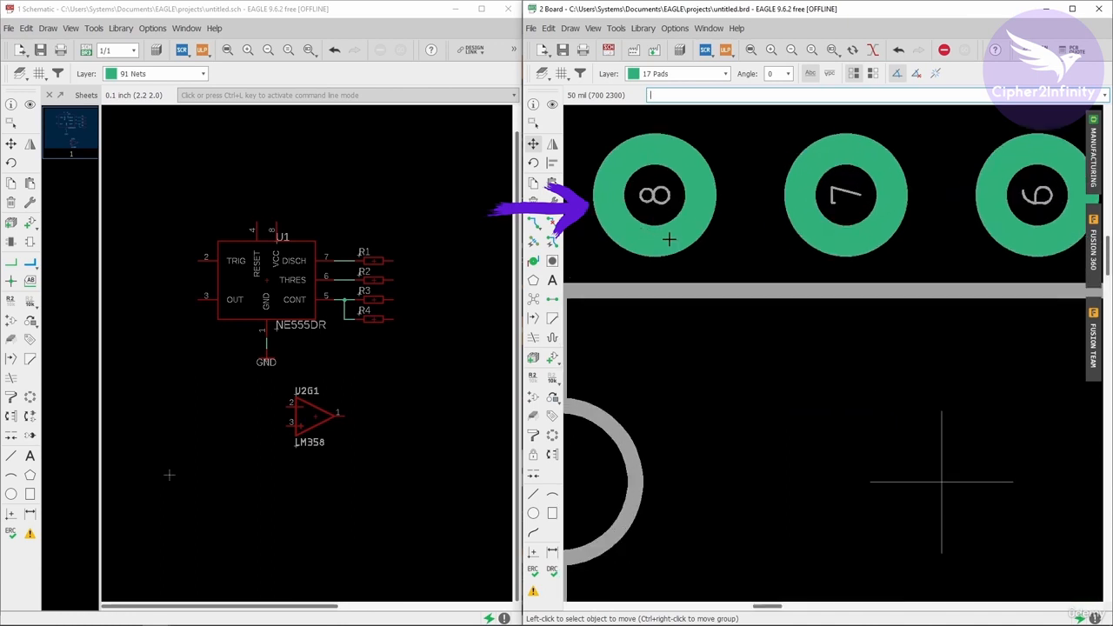
scroll(649, 235, down, 2)
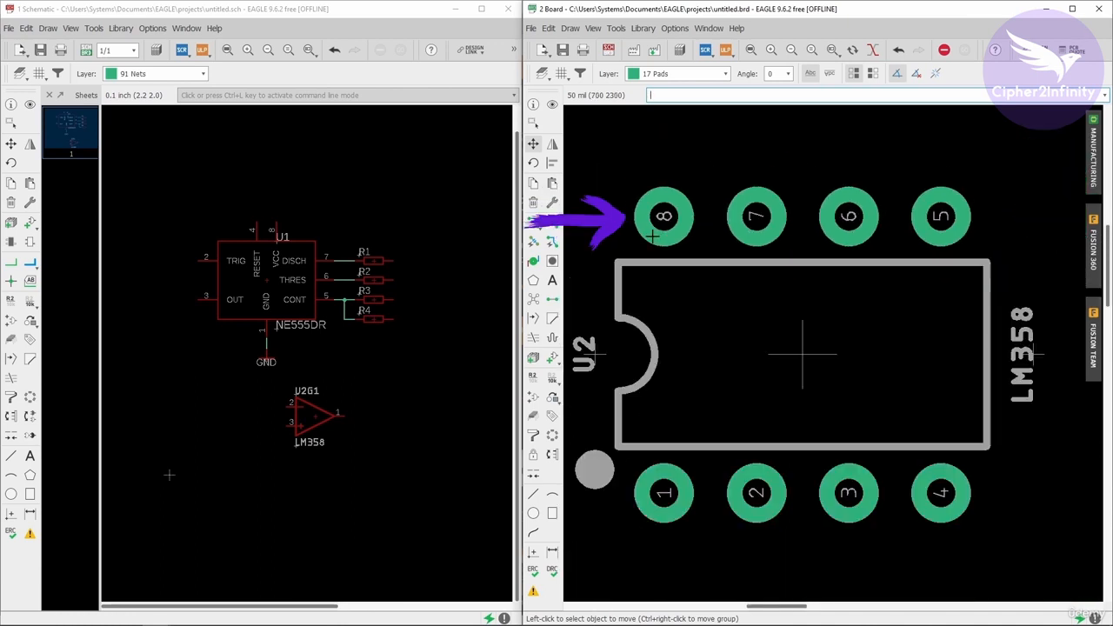
scroll(653, 234, down, 1)
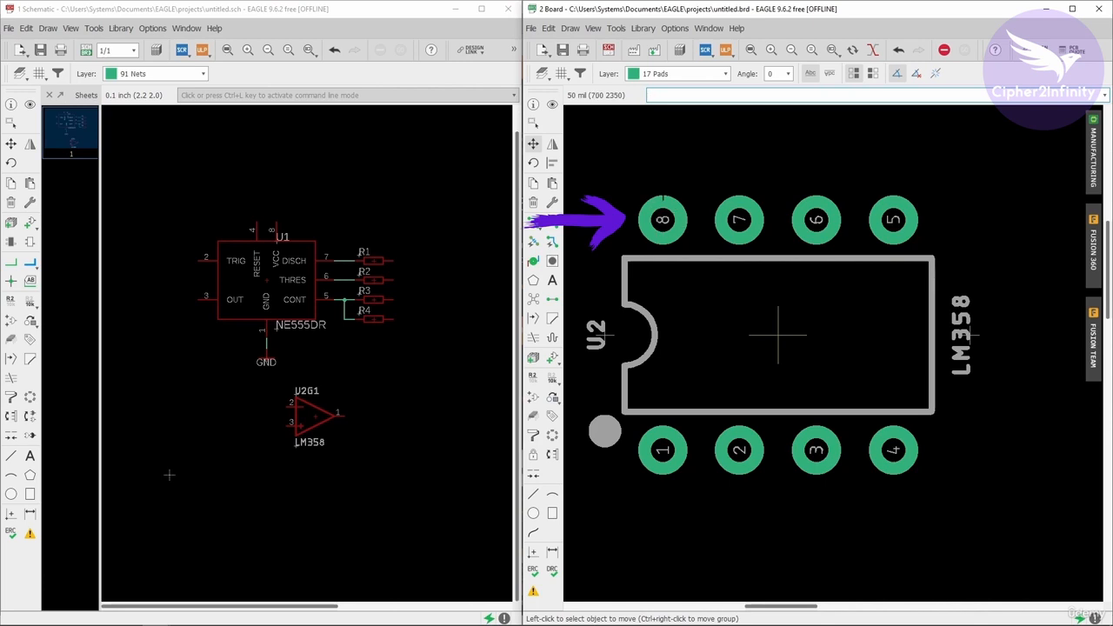
click(682, 74)
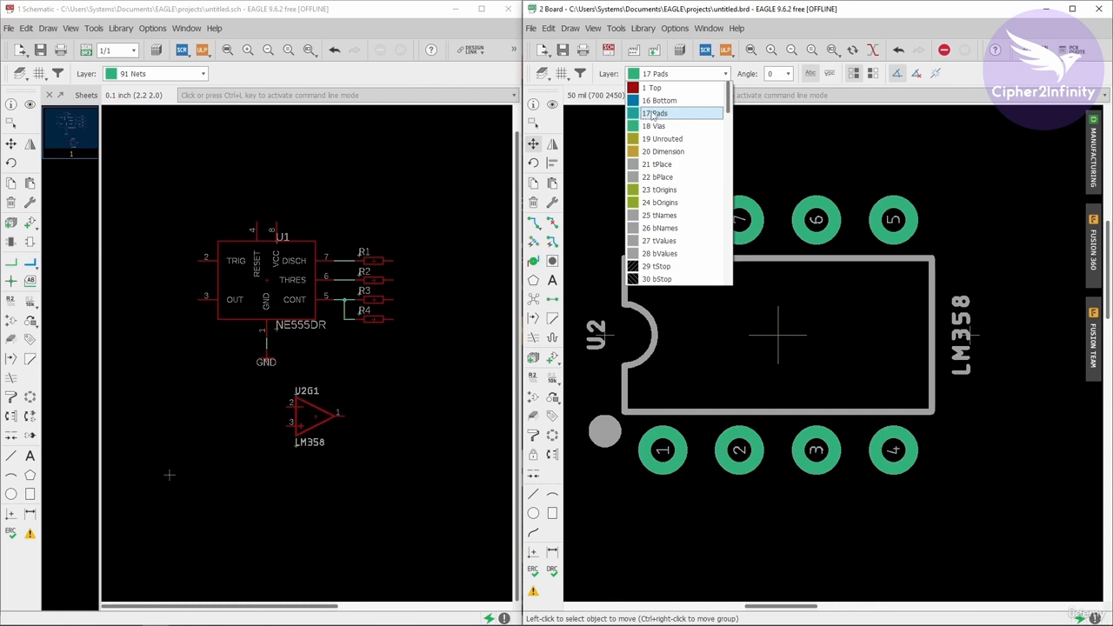
click(778, 9)
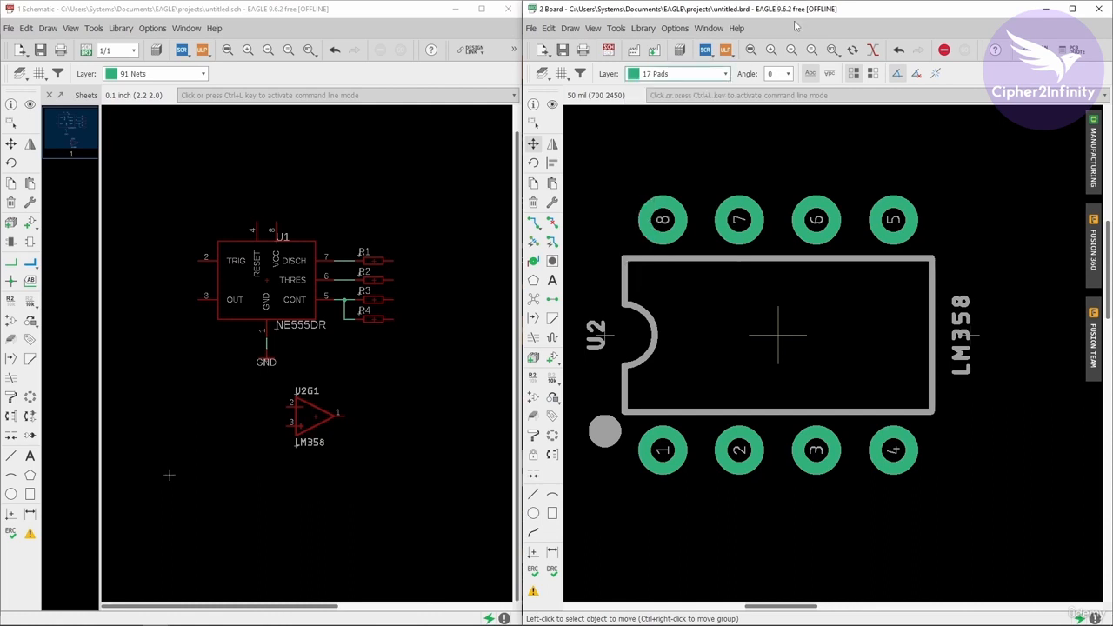
- Open the board's manufacturing preview and examine the two rows of LM358 pads on the bottom side
click(1094, 153)
drag(683, 144, 650, 68)
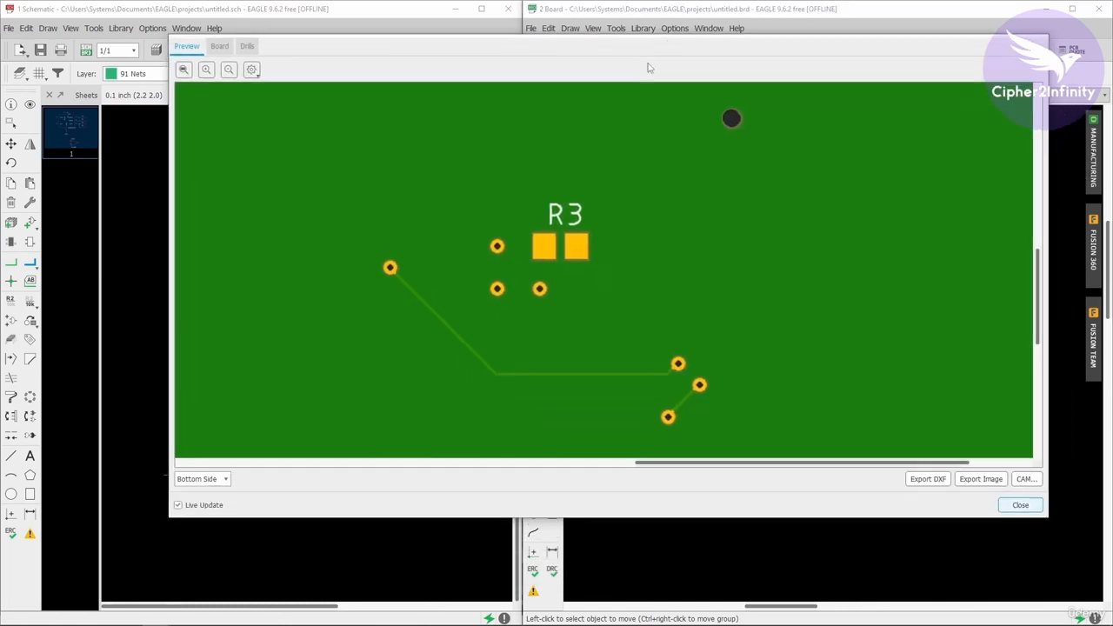
scroll(541, 214, down, 7)
scroll(816, 195, up, 1)
scroll(816, 195, up, 2)
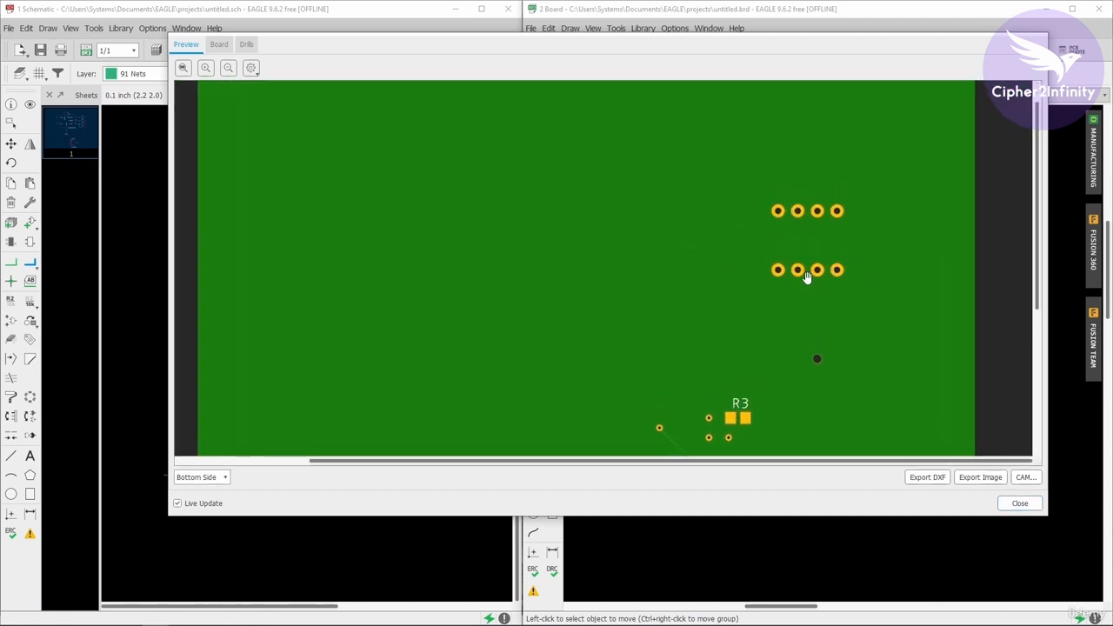
scroll(817, 278, up, 3)
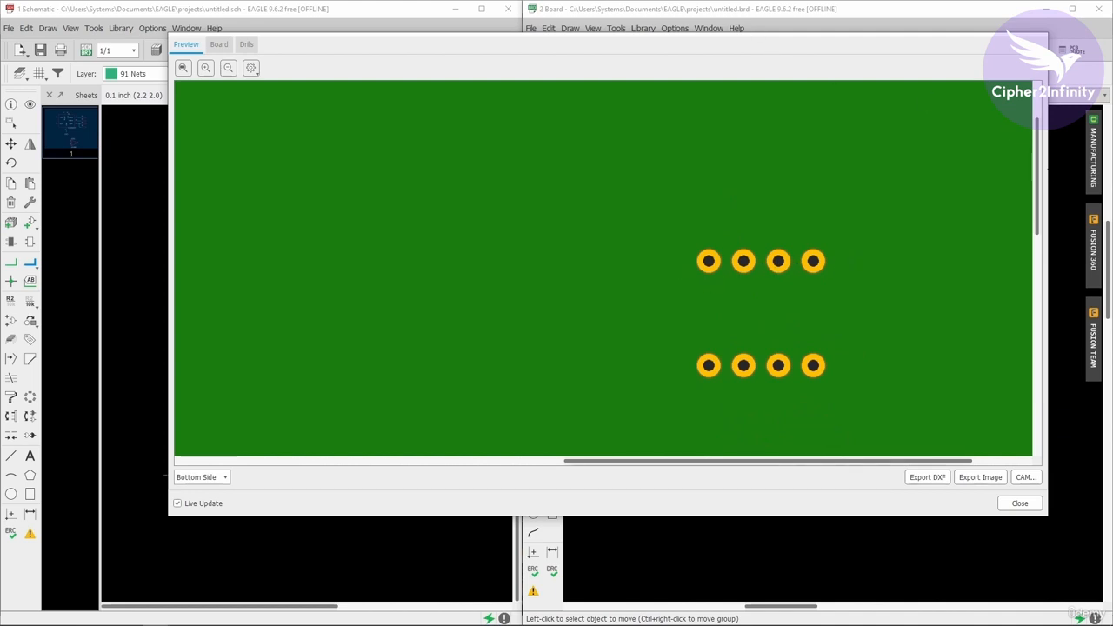
- Narrow the manufacturing preview to sit beside the board layout and compare U2's bottom-side pads in both views
drag(1050, 174, 614, 174)
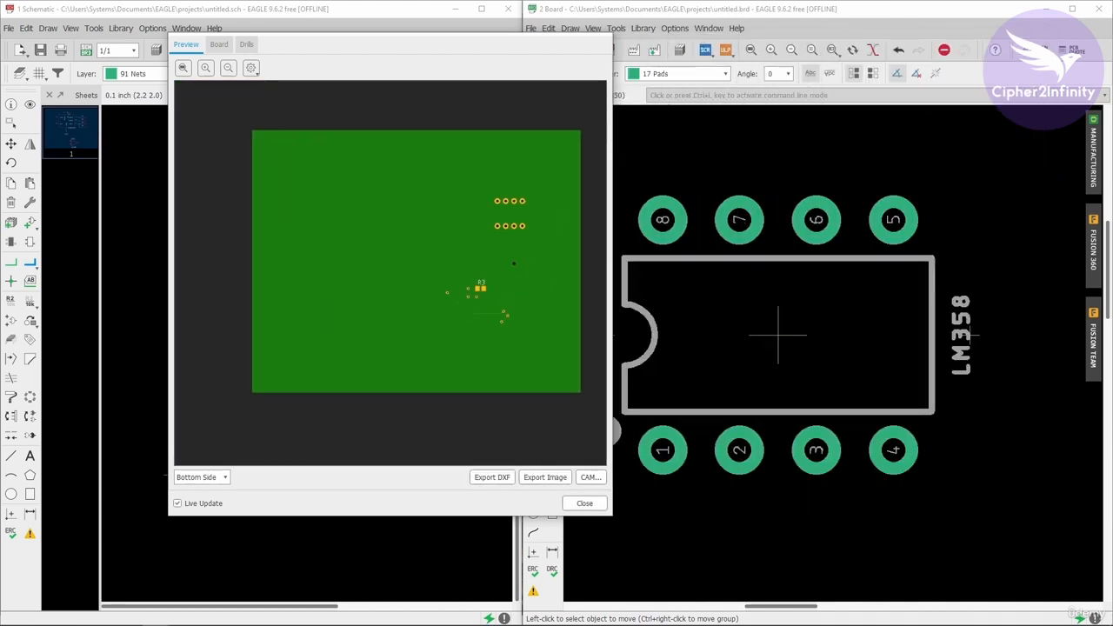
scroll(515, 260, up, 3)
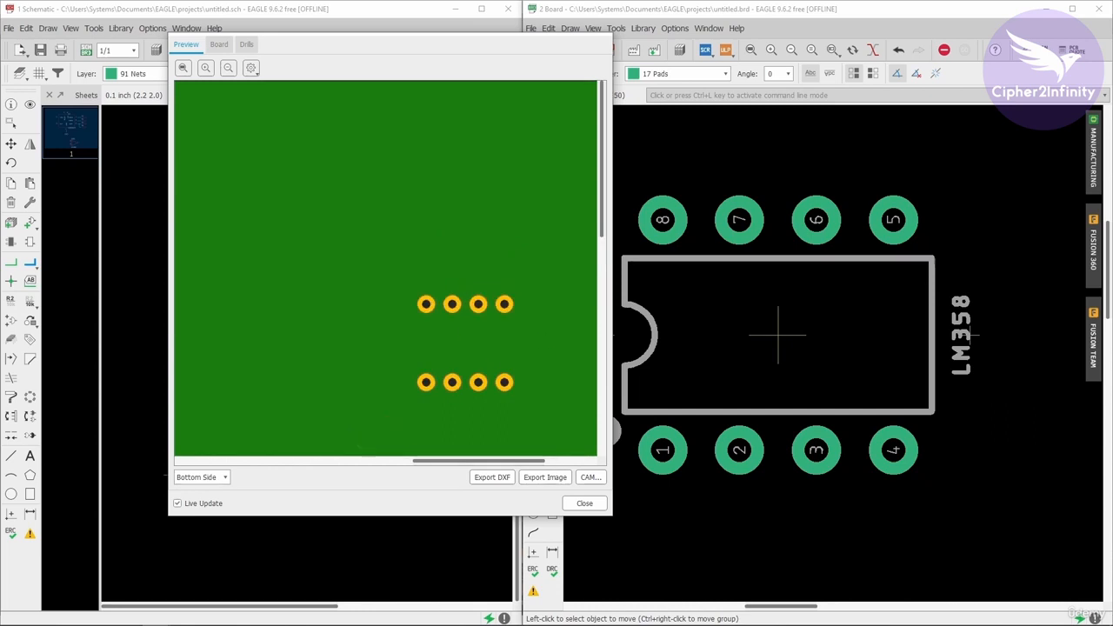
scroll(1000, 263, down, 2)
scroll(857, 338, up, 2)
scroll(857, 338, down, 1)
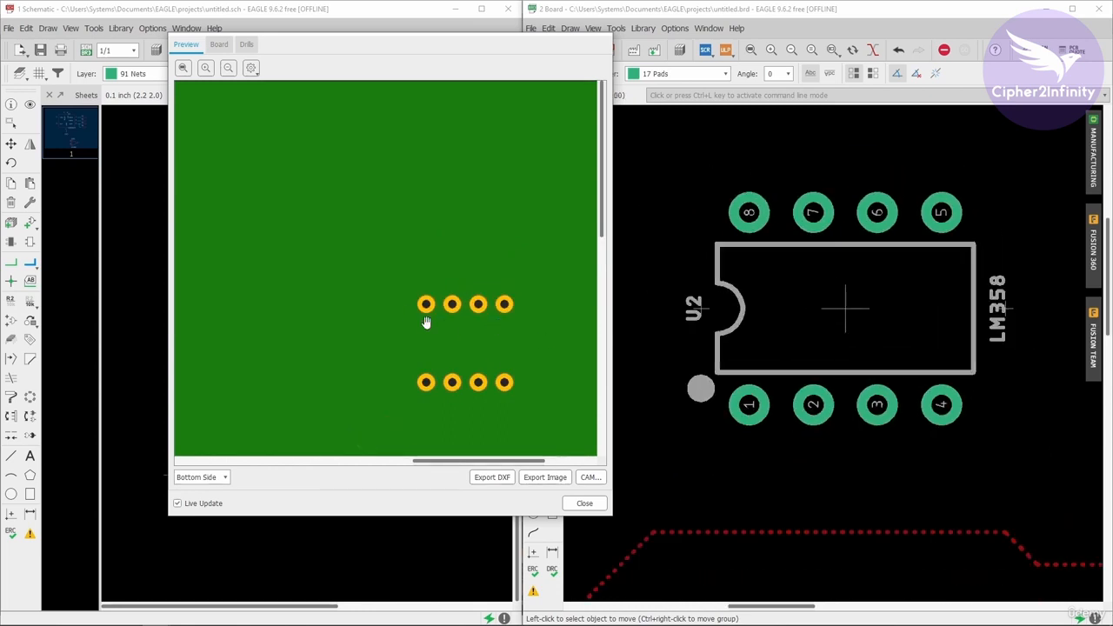
drag(439, 324, 418, 172)
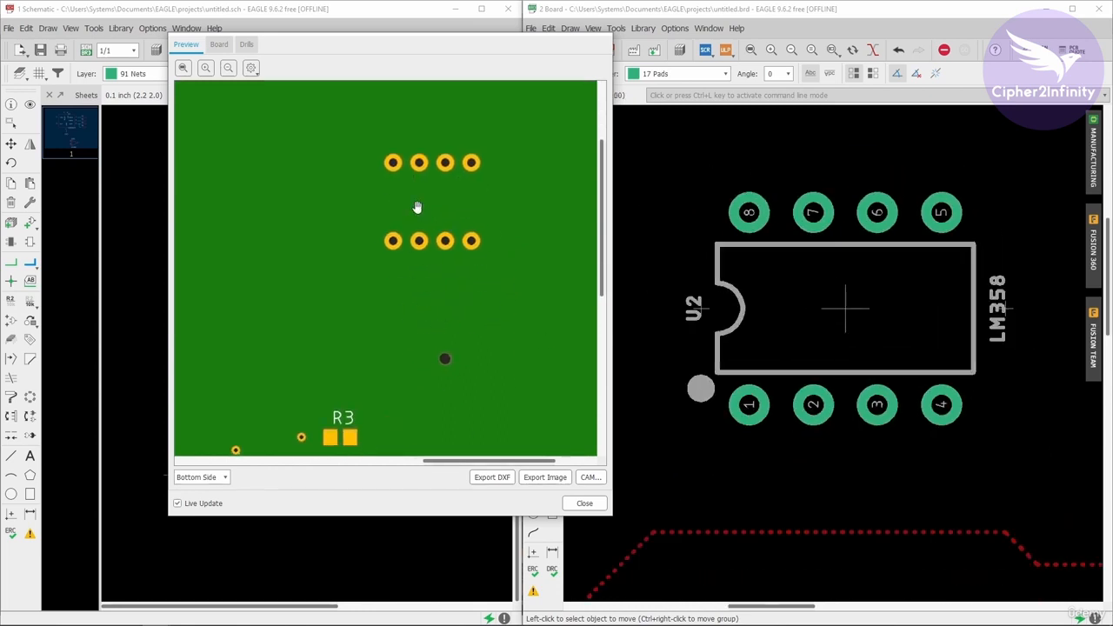
- Switch the manufacturing preview to Top Side, inspect U2's pads and outline, and close the preview
click(212, 480)
click(202, 488)
scroll(261, 233, up, 3)
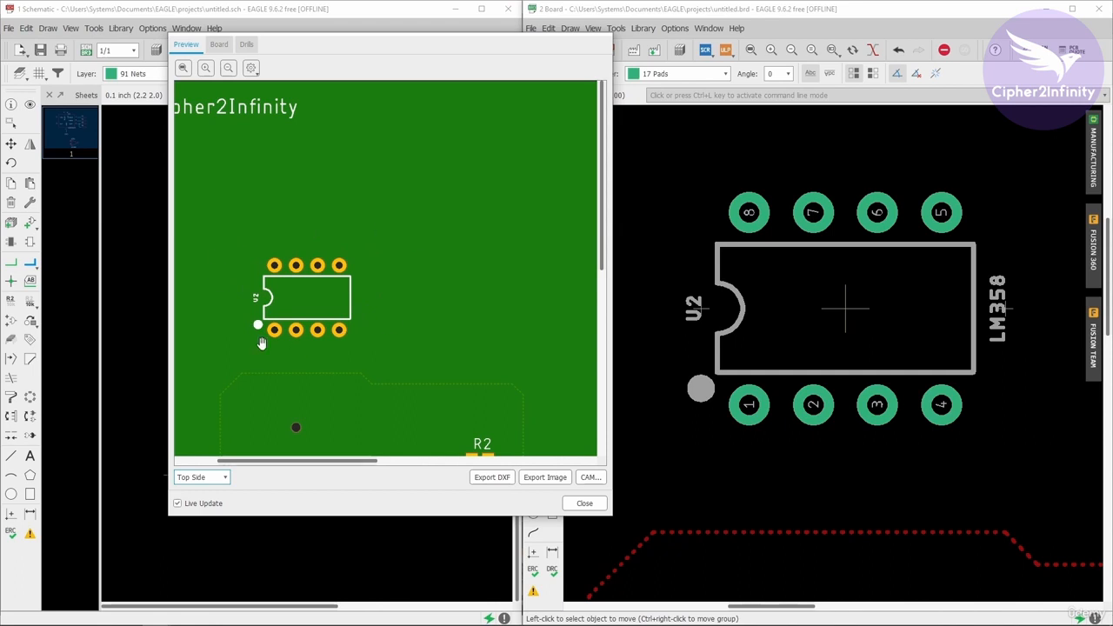
click(584, 503)
scroll(765, 219, up, 2)
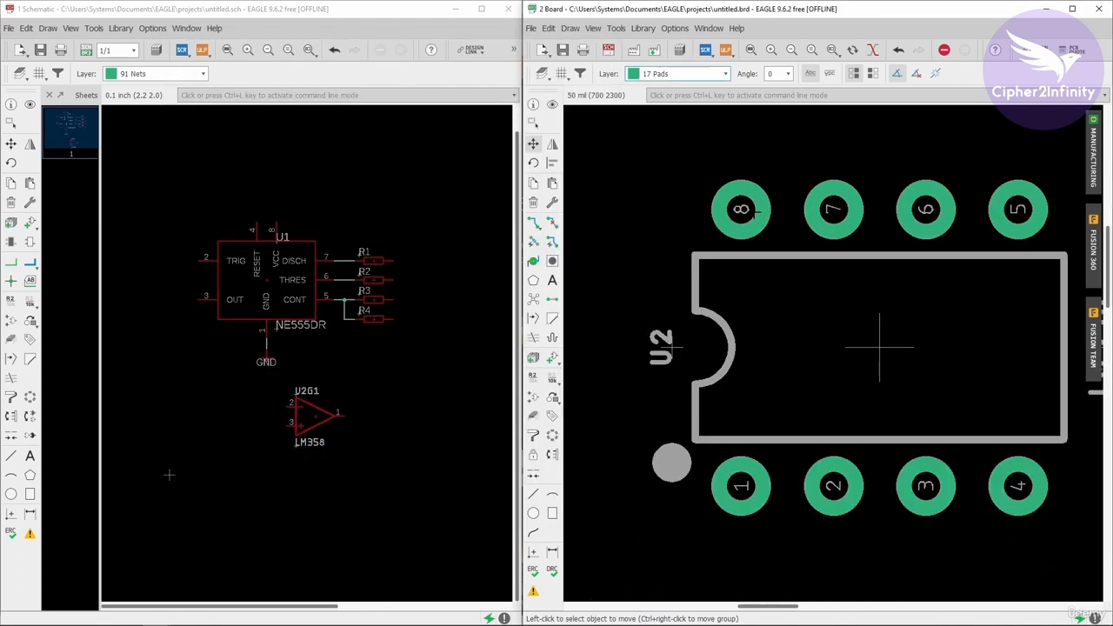
- Make 18 Vias the board's active layer, examine the vias near R3, and isolate the layer with Single Layer Mode
click(687, 78)
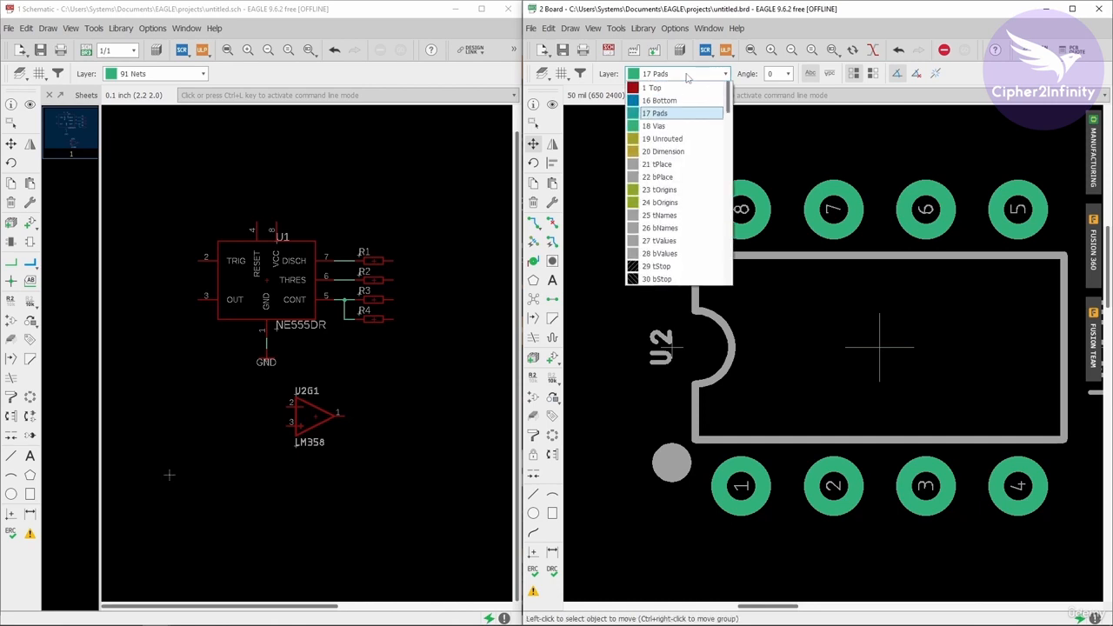
click(658, 127)
scroll(687, 127, down, 8)
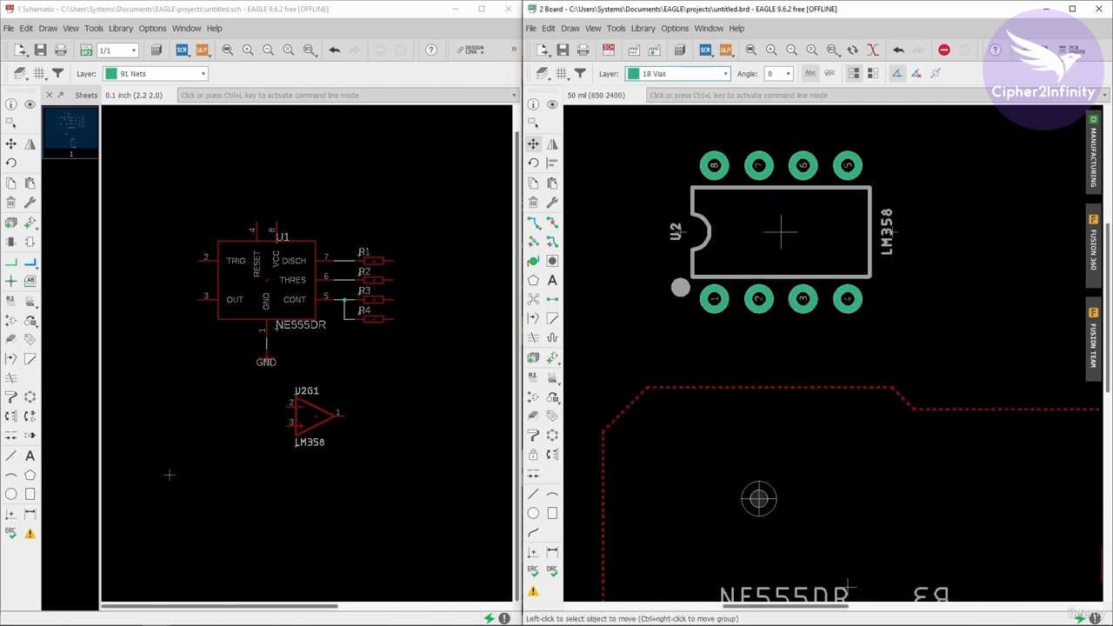
scroll(753, 425, up, 10)
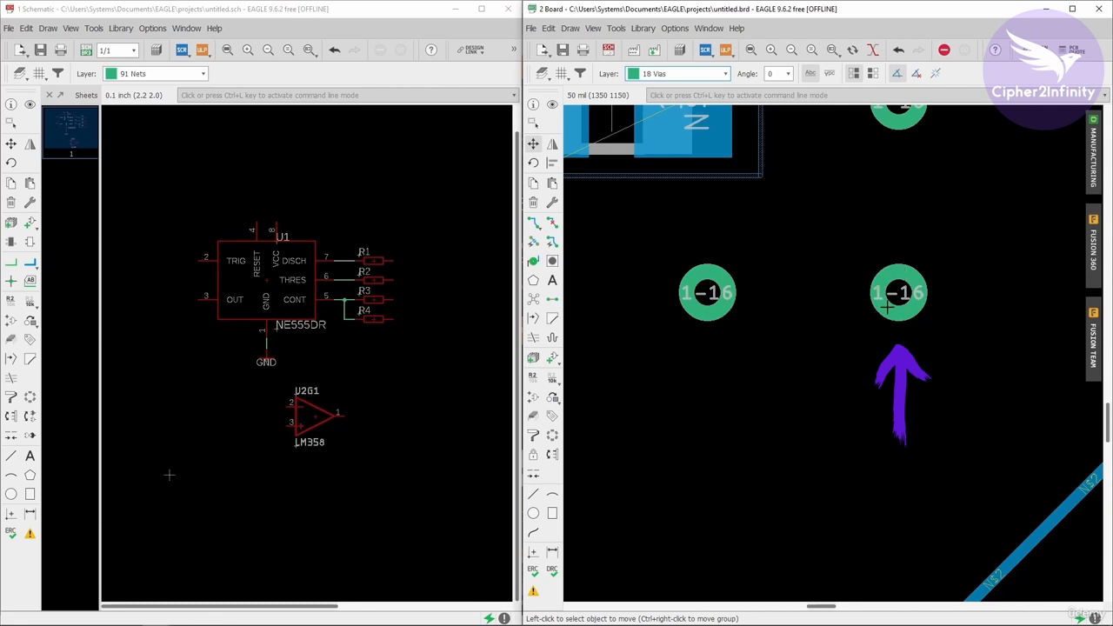
scroll(876, 297, down, 3)
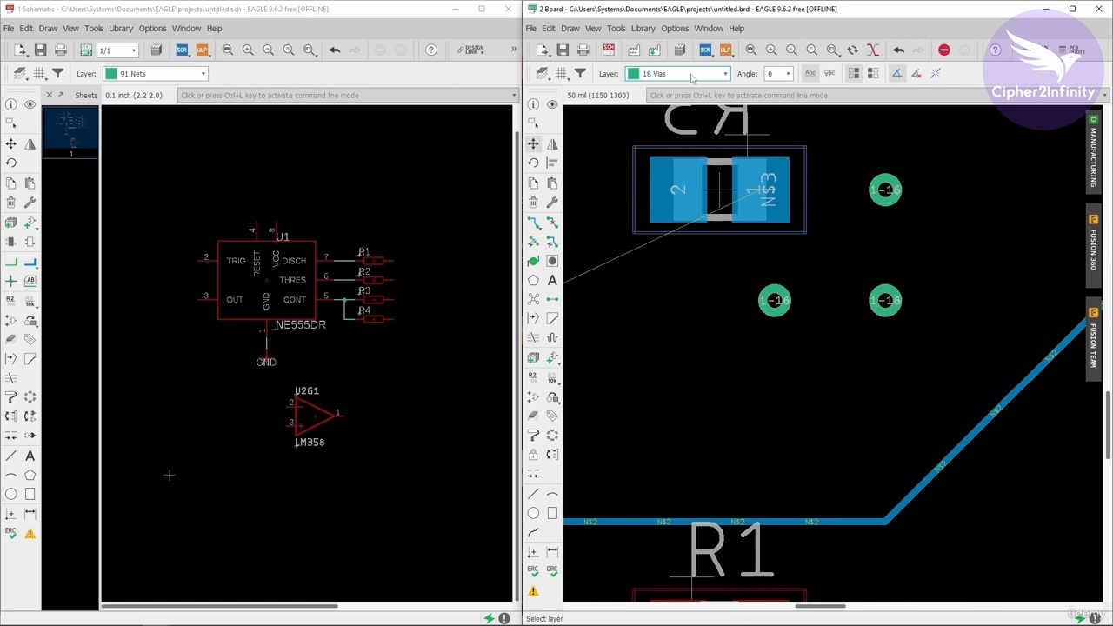
click(873, 51)
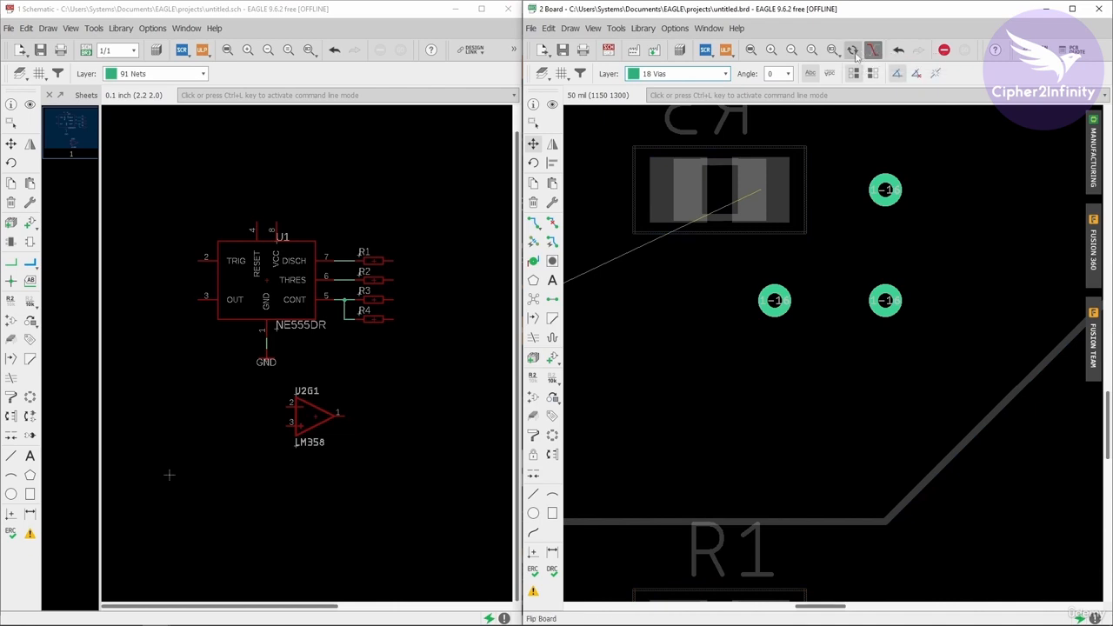
scroll(805, 250, down, 7)
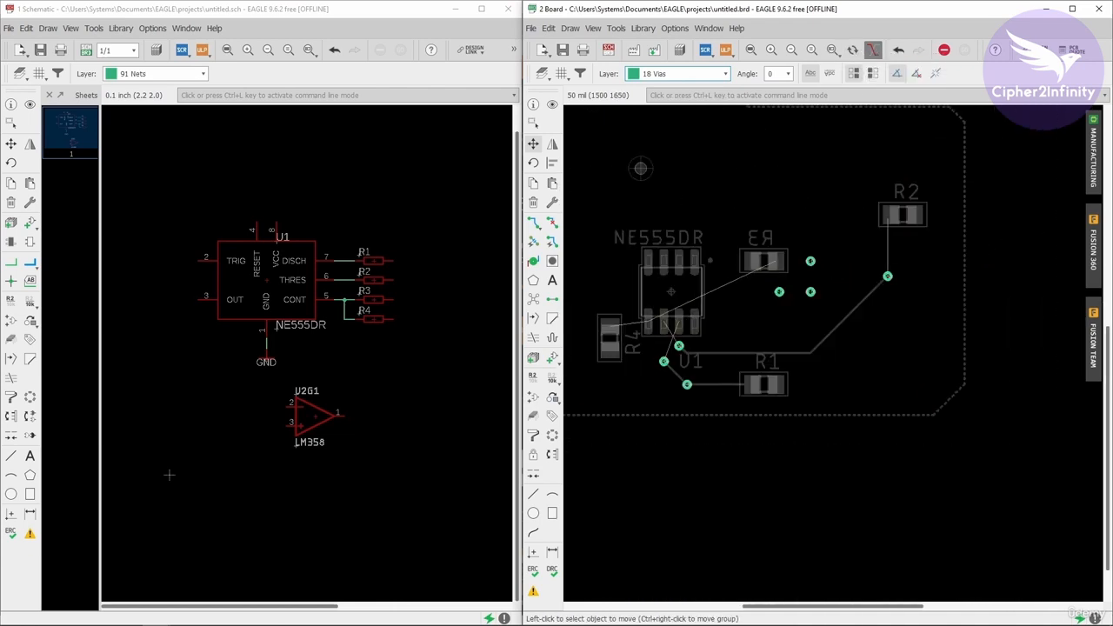
- Show the isolated 1 Top layer and then 16 Bottom to compare the pads and traces on both copper layers
click(678, 73)
click(661, 86)
scroll(798, 318, down, 3)
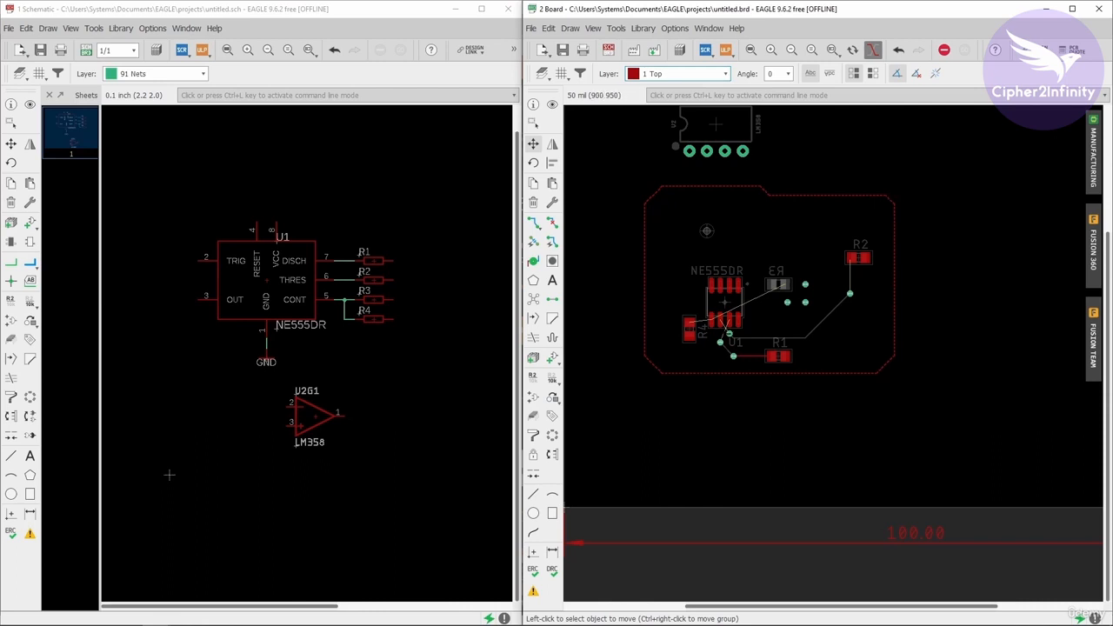
scroll(723, 334, up, 1)
scroll(691, 387, down, 2)
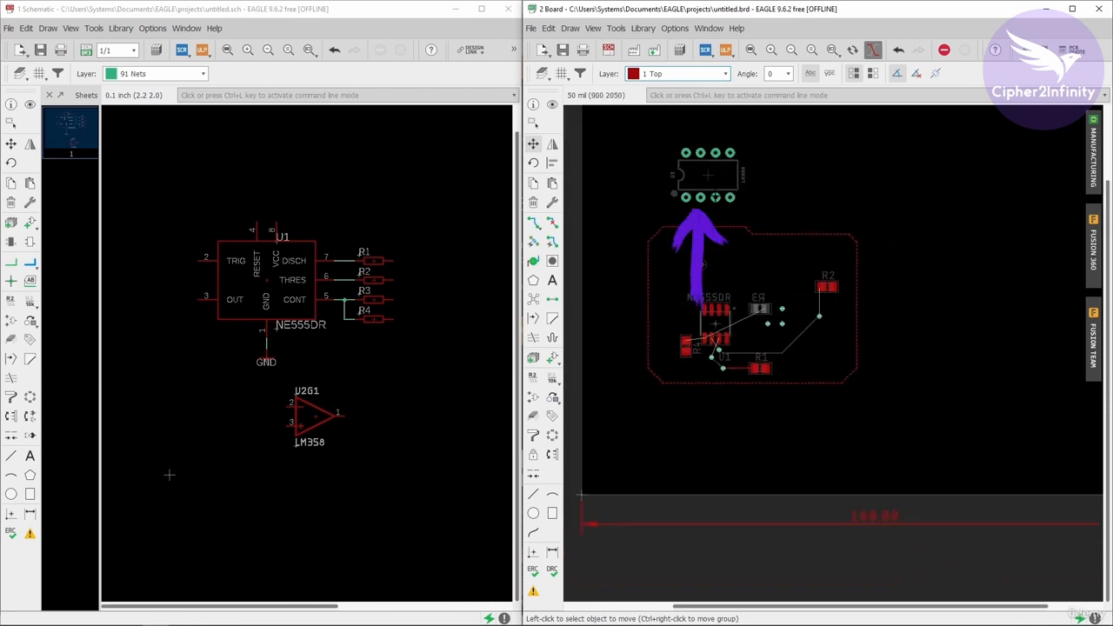
scroll(737, 370, up, 2)
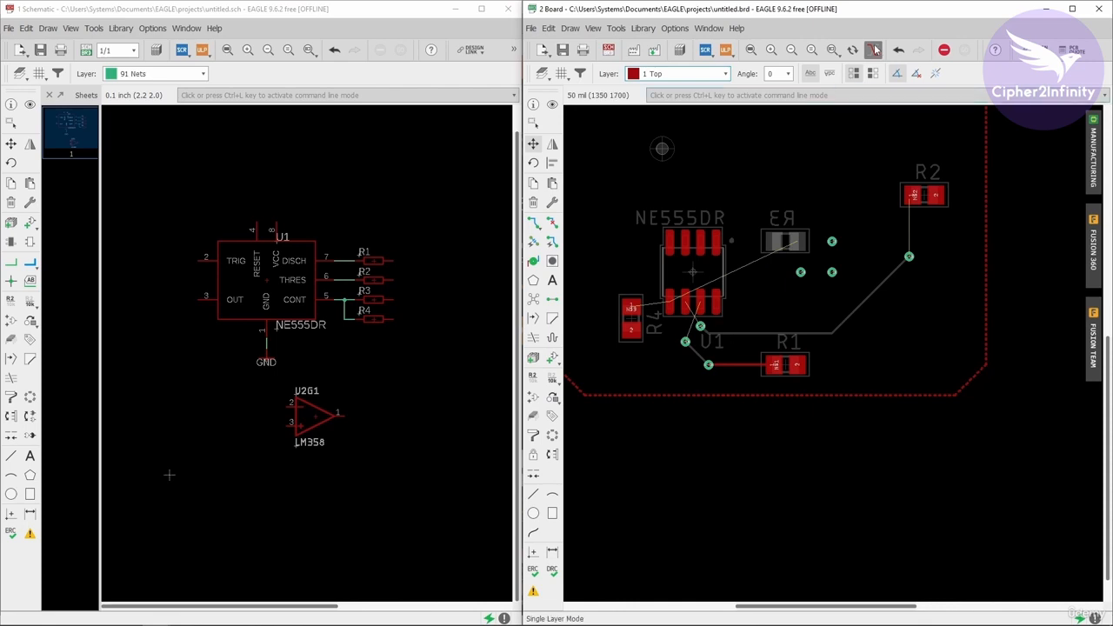
click(711, 78)
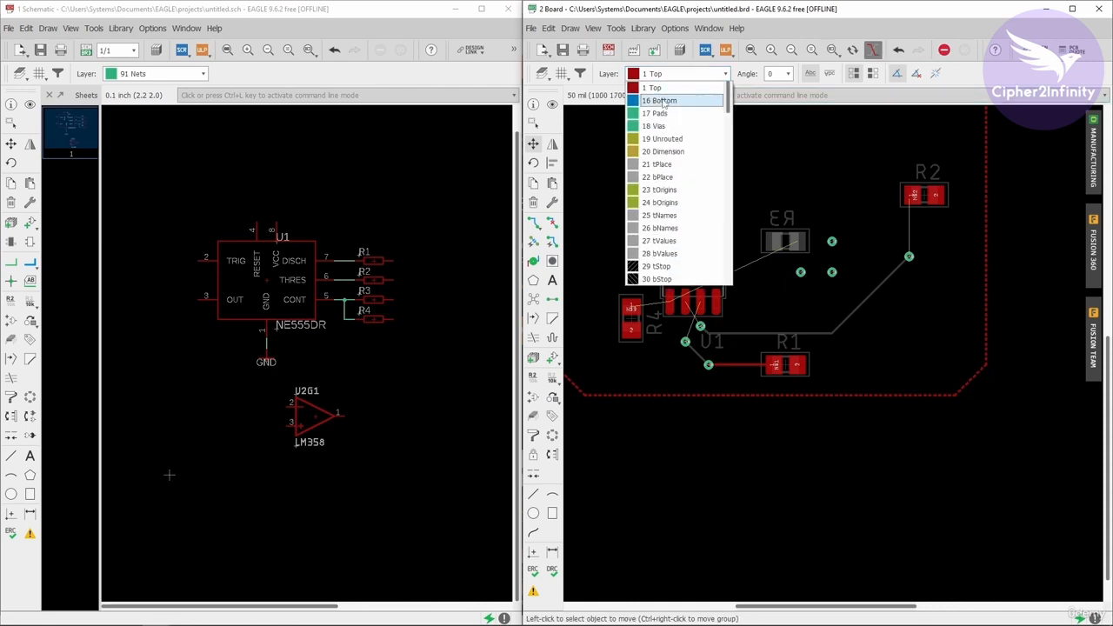
click(665, 90)
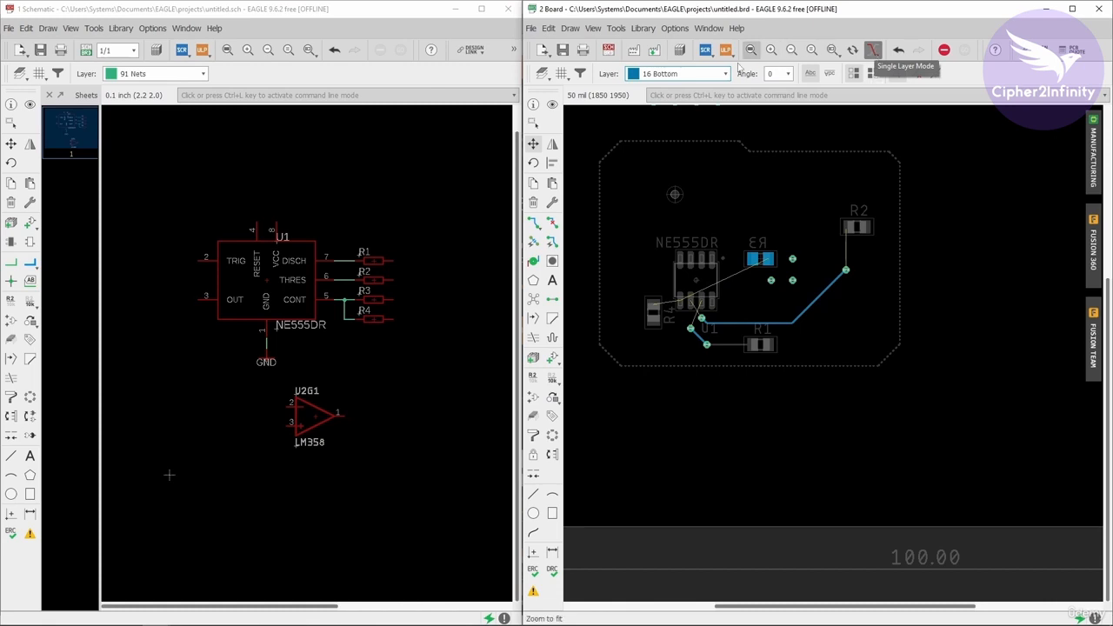
- Switch the isolated layer to 19 Unrouted and examine the airwires linking R4, U1 and R3
click(681, 73)
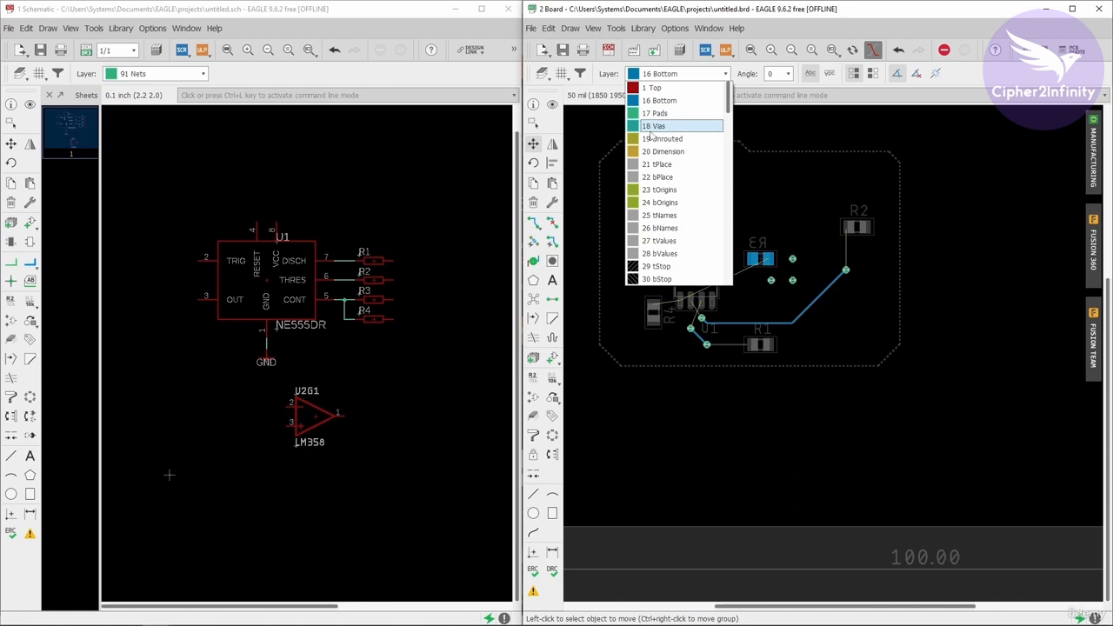
click(661, 139)
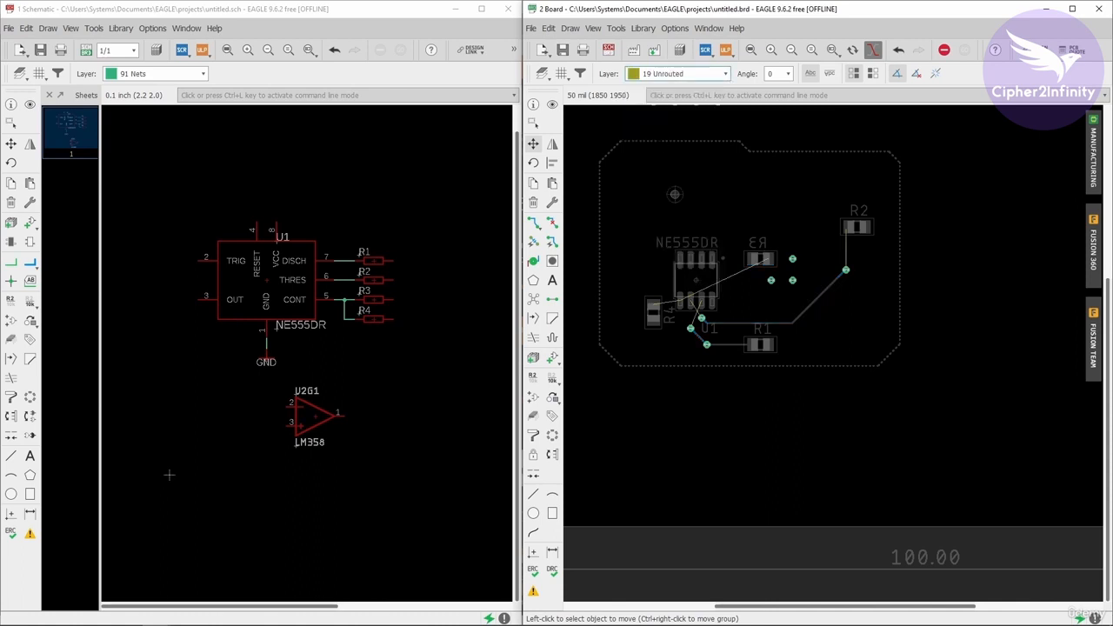
scroll(680, 327, up, 3)
scroll(663, 336, down, 2)
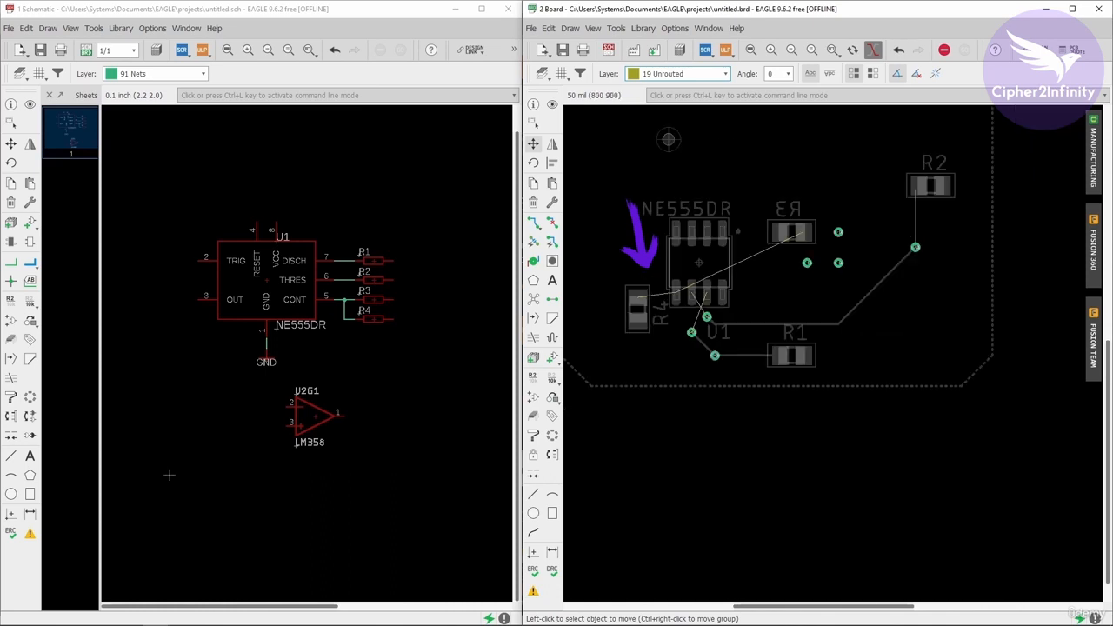
scroll(668, 308, up, 2)
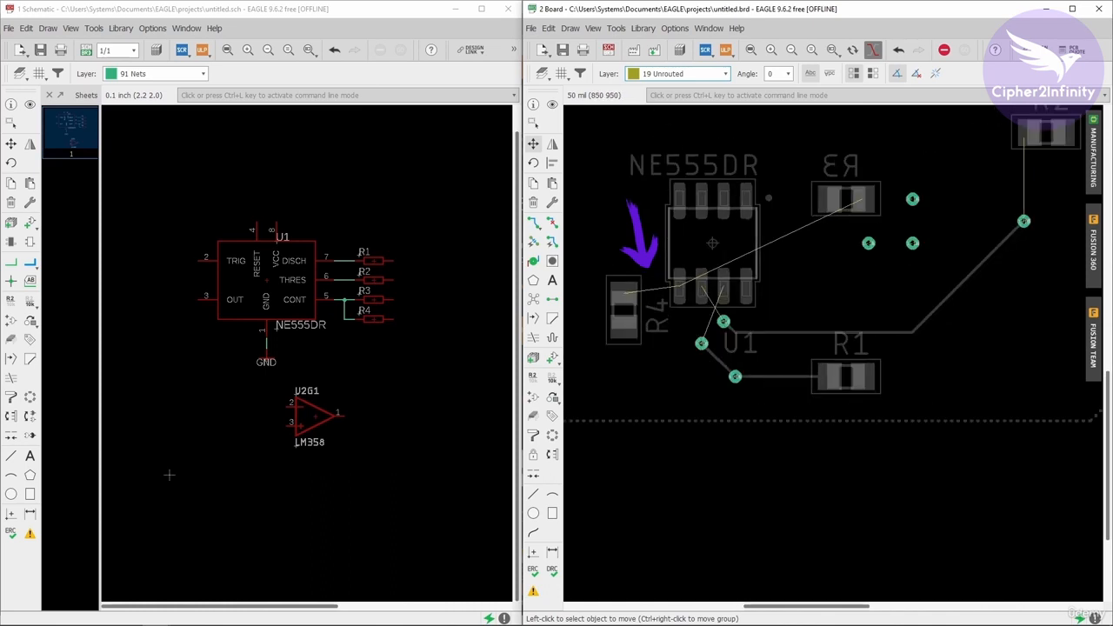
scroll(617, 292, up, 4)
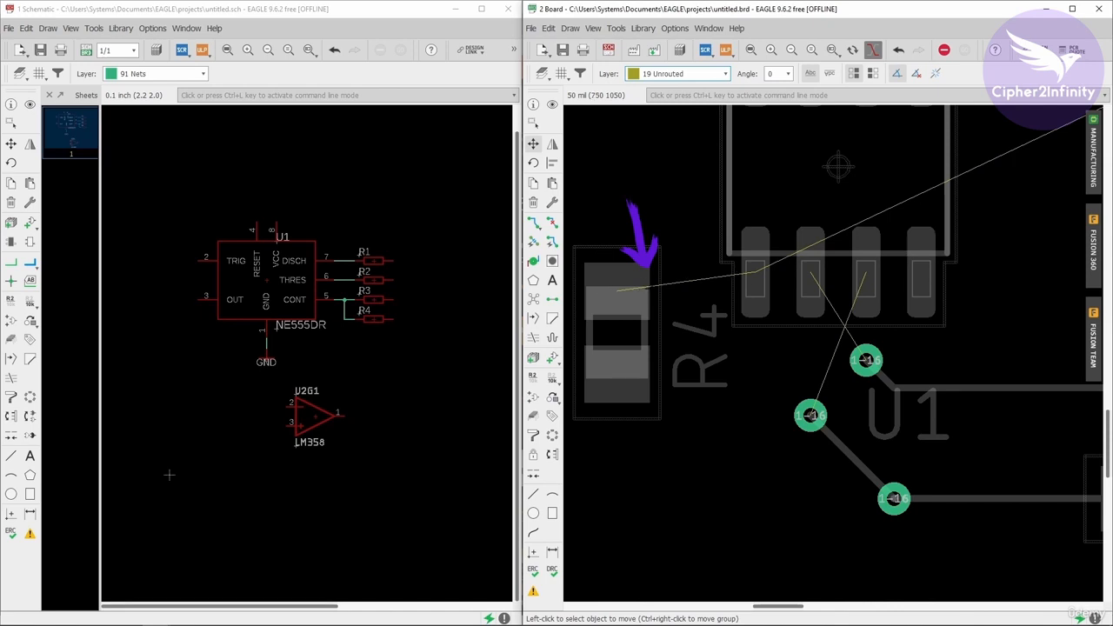
scroll(630, 301, down, 2)
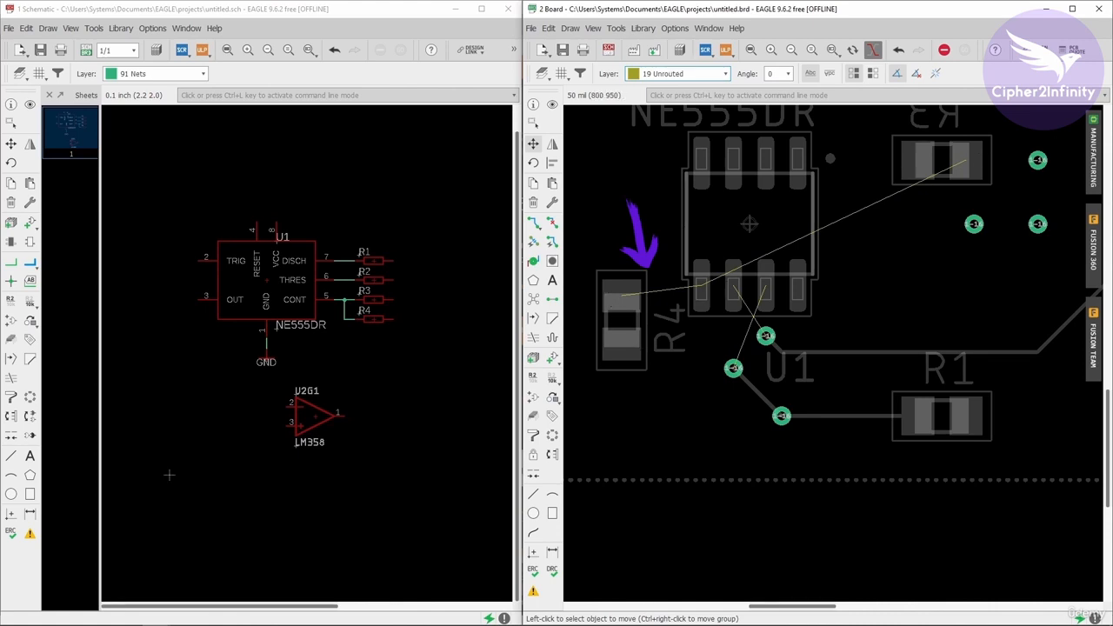
scroll(621, 300, down, 2)
scroll(639, 324, up, 1)
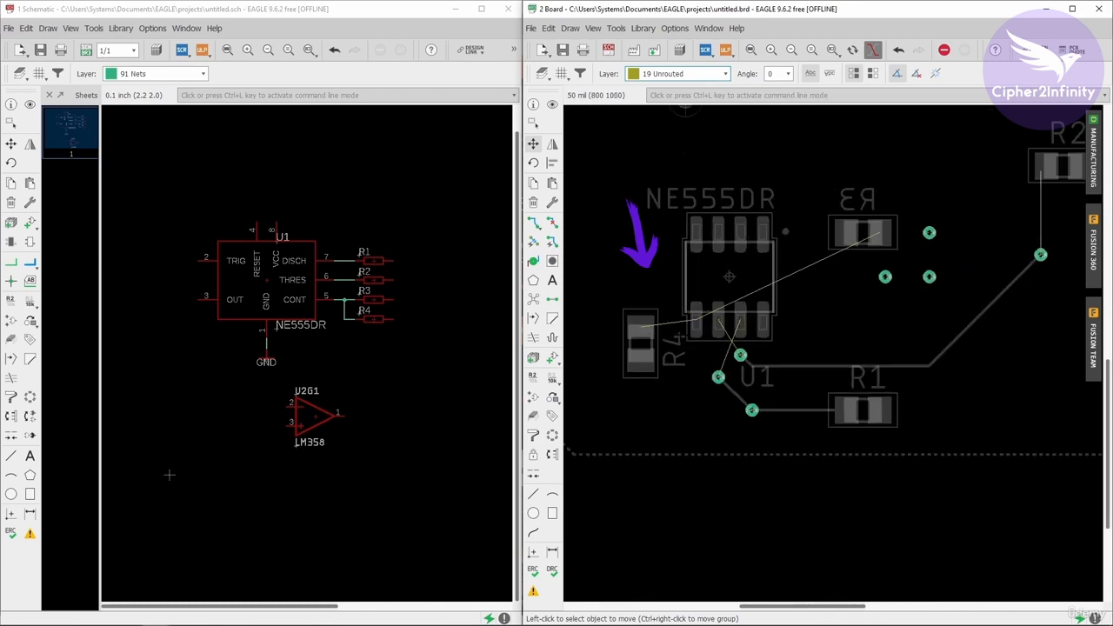
scroll(644, 327, up, 1)
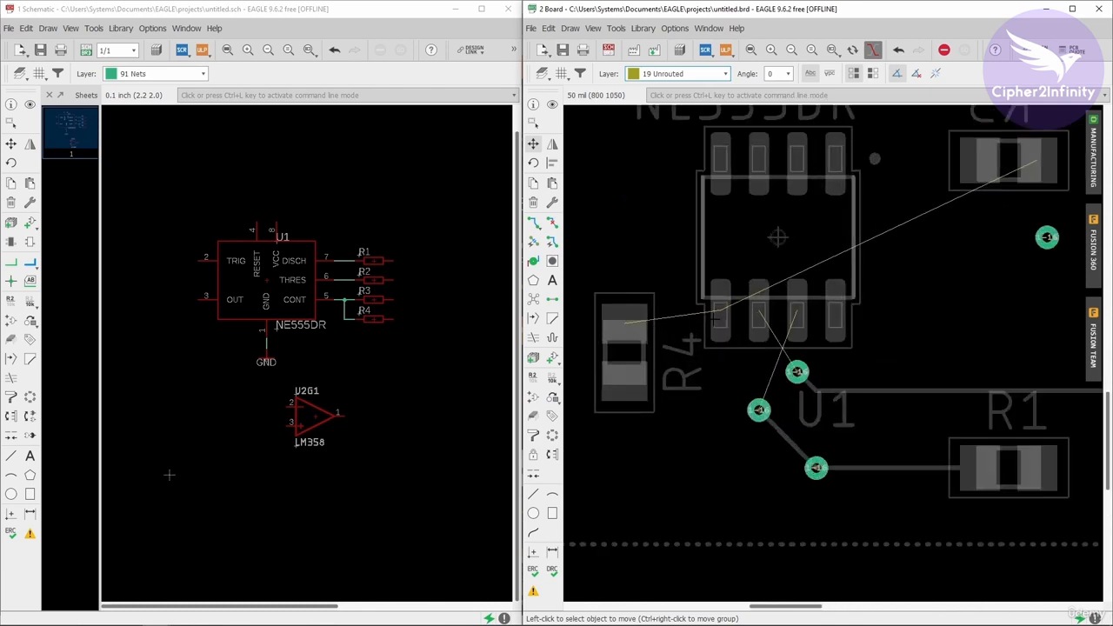
- Check which layers Route Airwire offers, leave the command, and return to the 19 Unrouted layer
click(533, 223)
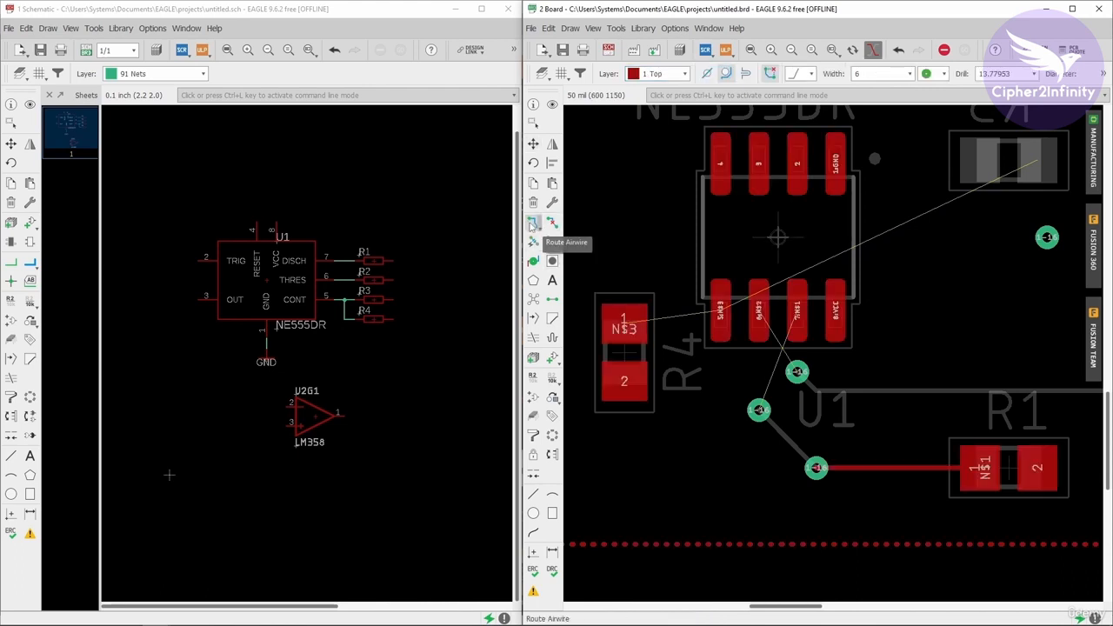
click(533, 223)
click(669, 74)
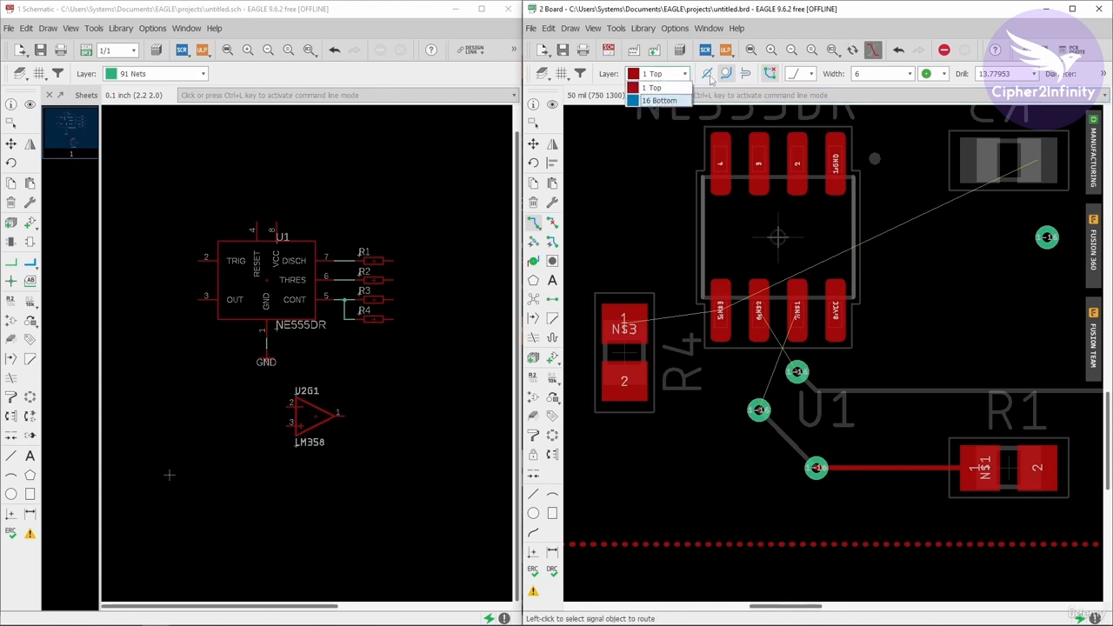
key(Escape)
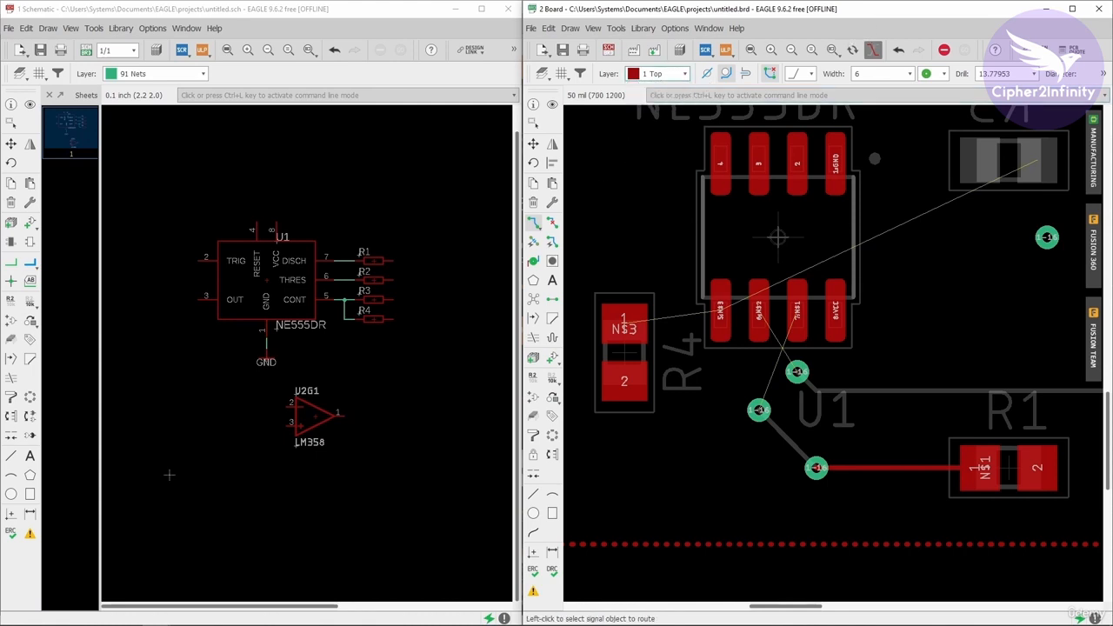
key(Escape)
click(686, 77)
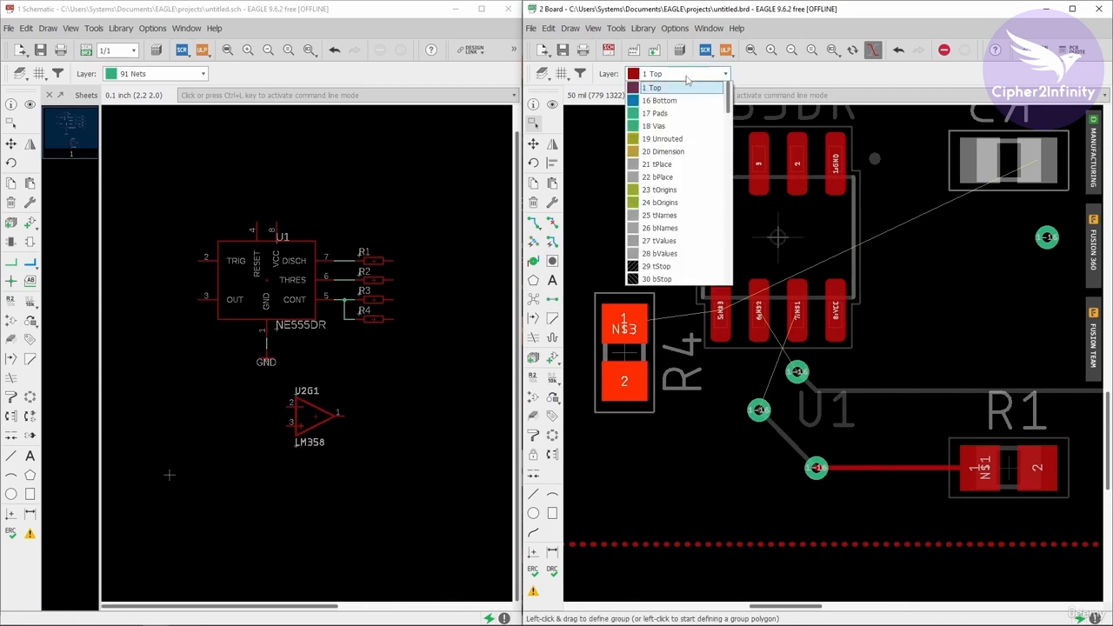
click(674, 140)
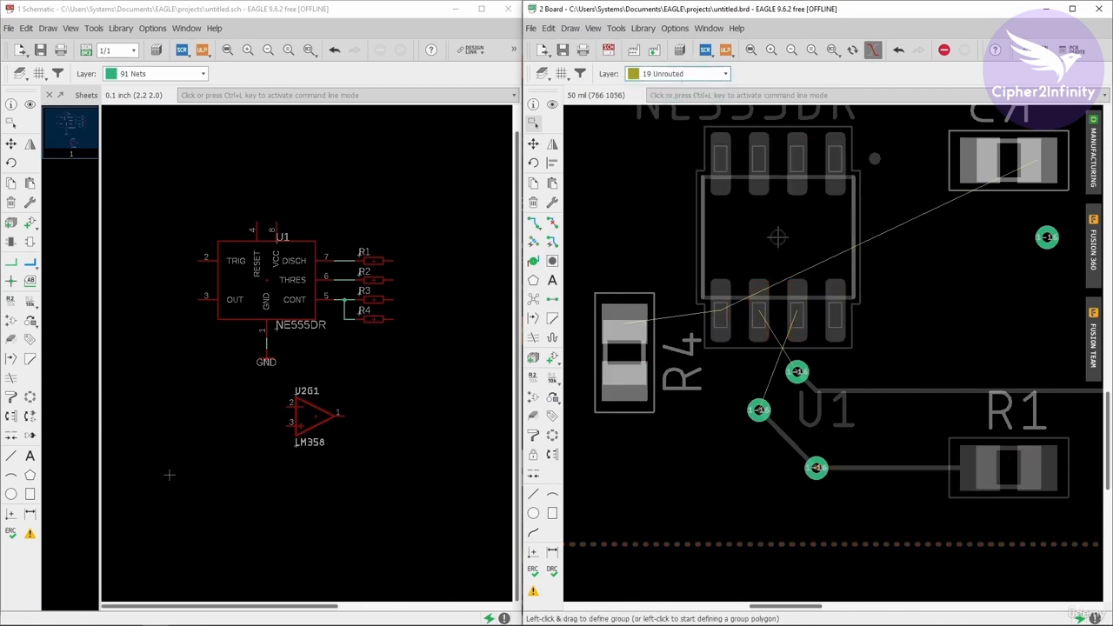
- Switch the isolated layer to 20 Dimension and examine the board outline, including its upper-left corner
click(704, 76)
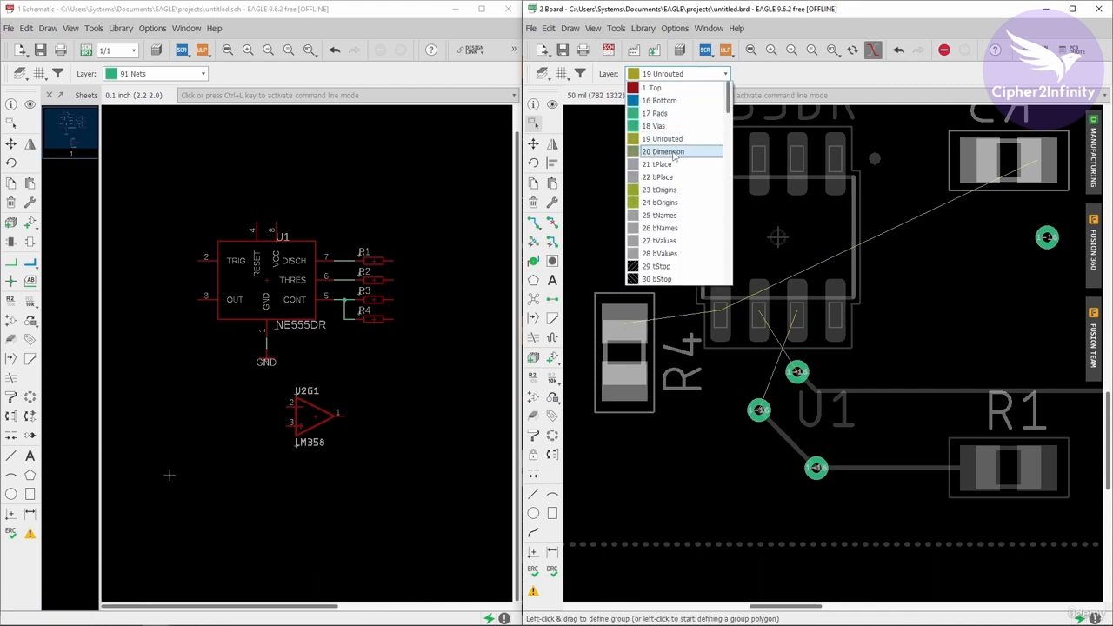
key(Escape)
scroll(632, 341, down, 8)
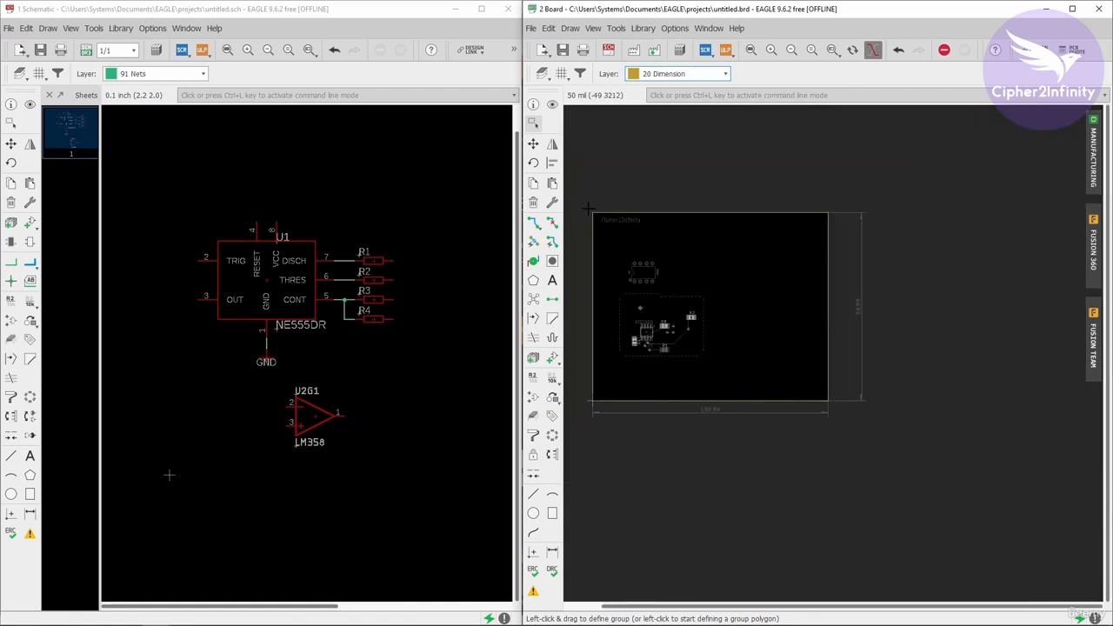
scroll(588, 225, up, 8)
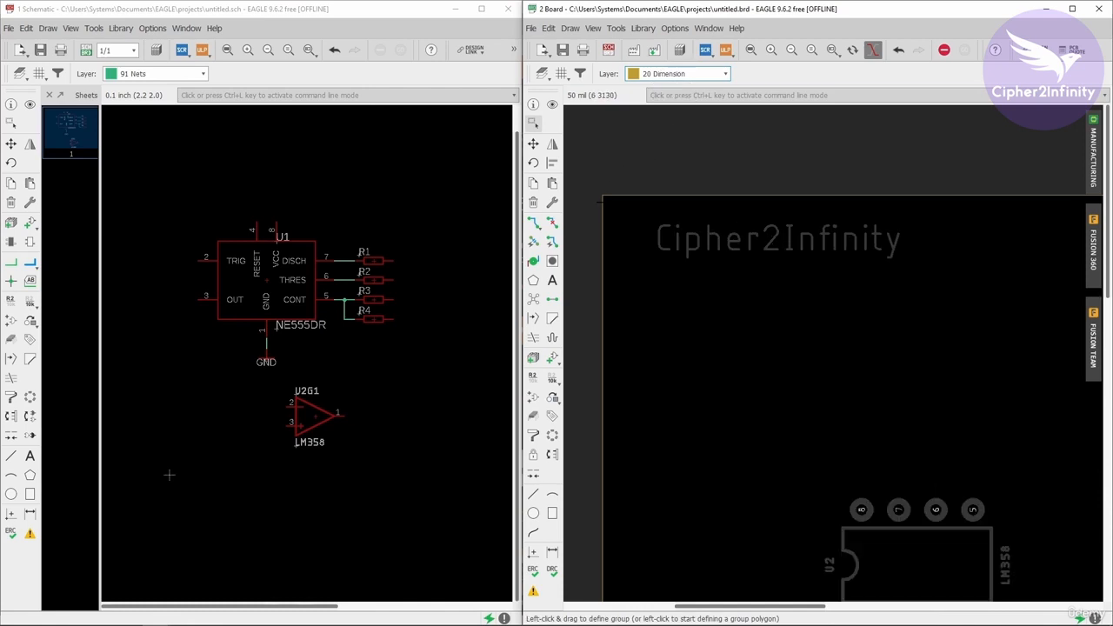
scroll(603, 200, up, 3)
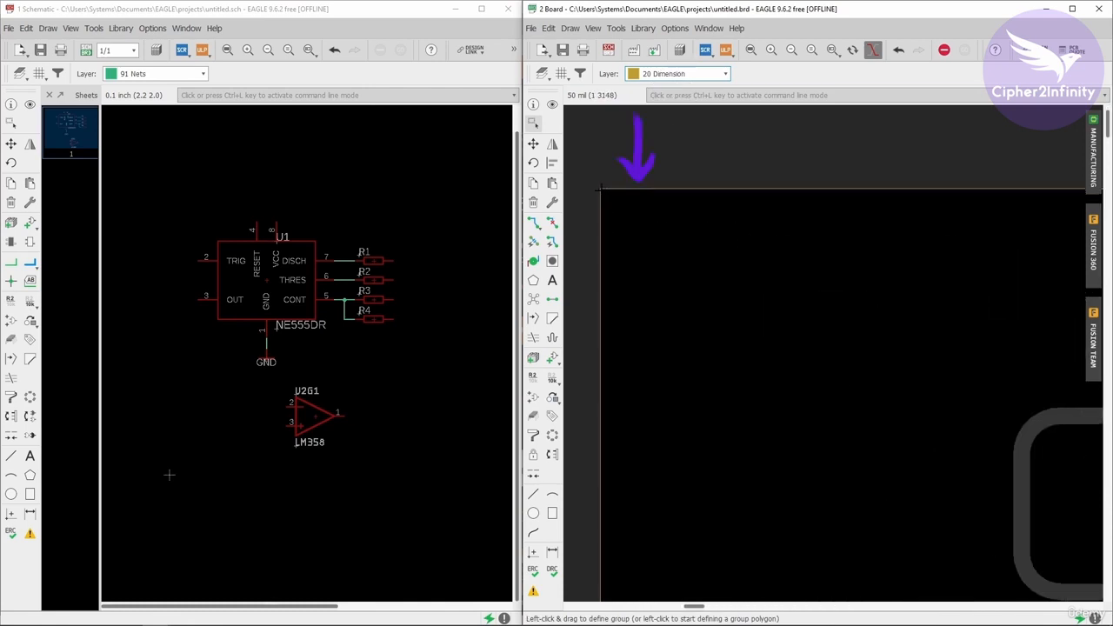
scroll(600, 196, up, 2)
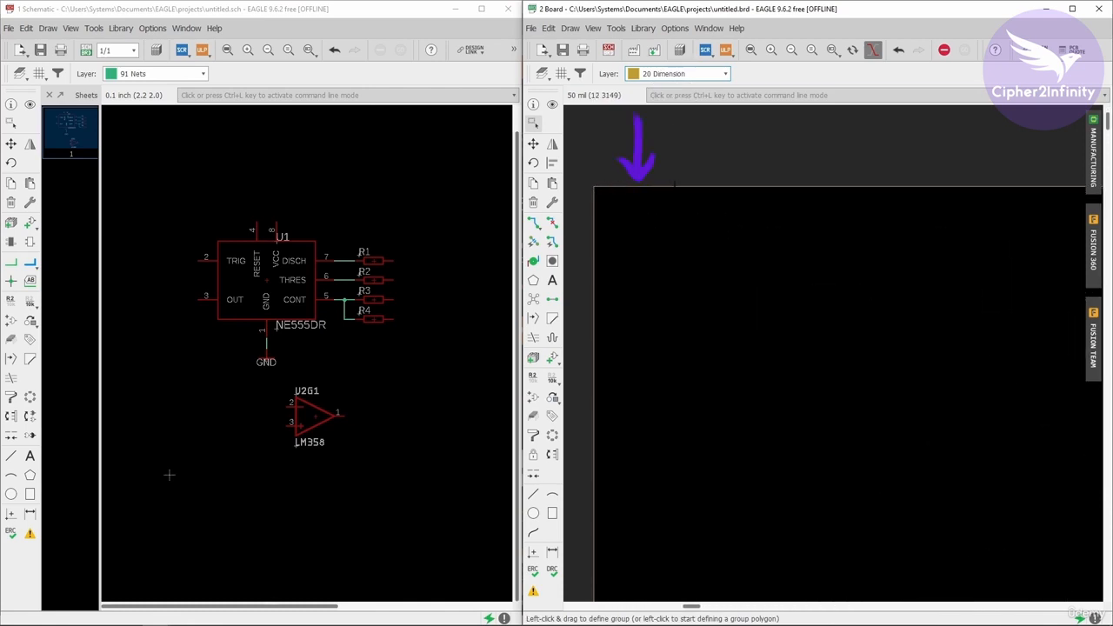
scroll(600, 188, down, 3)
scroll(600, 187, down, 5)
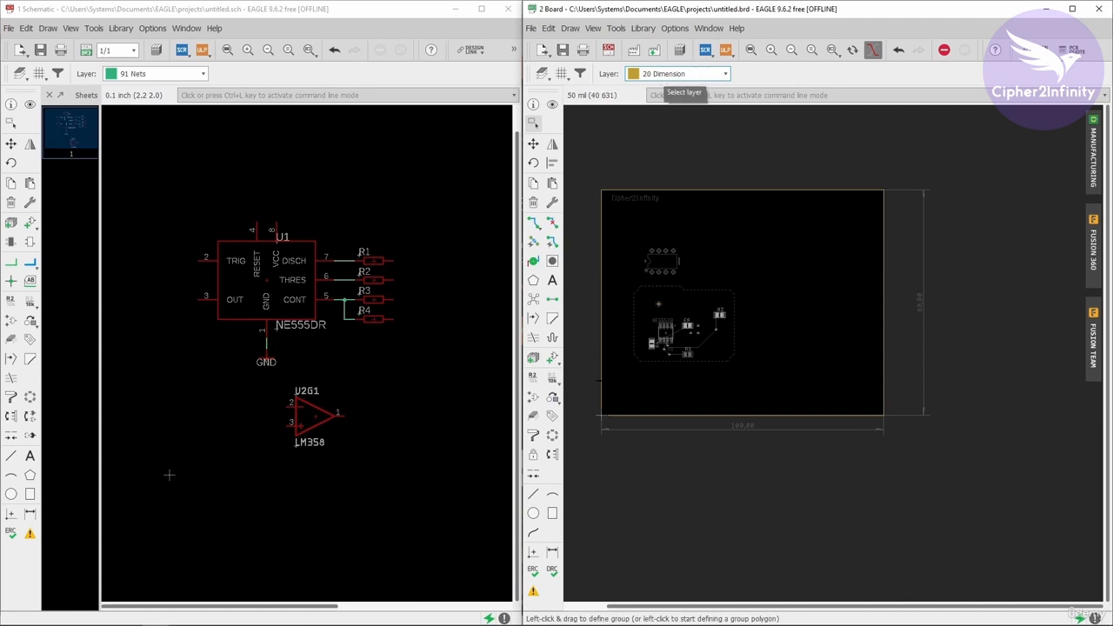
click(533, 493)
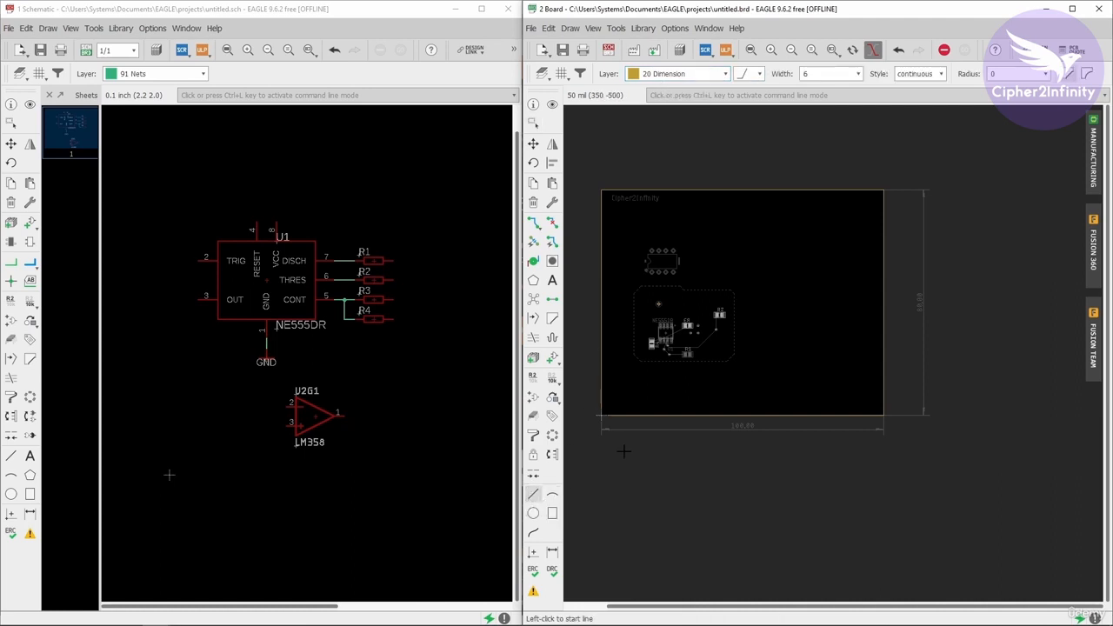
click(622, 451)
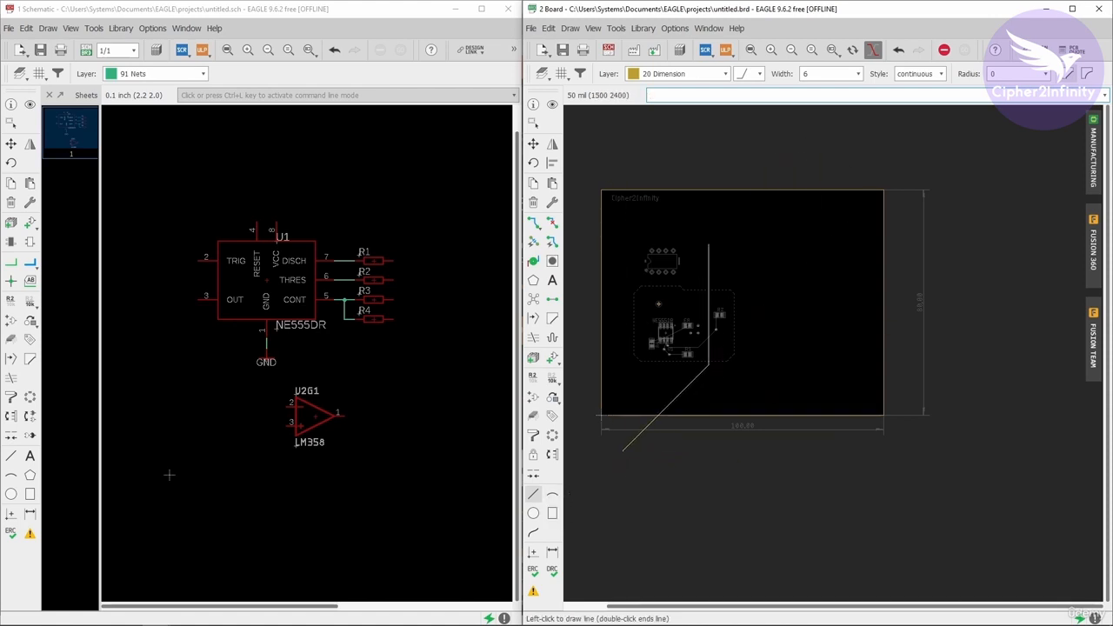
key(Escape)
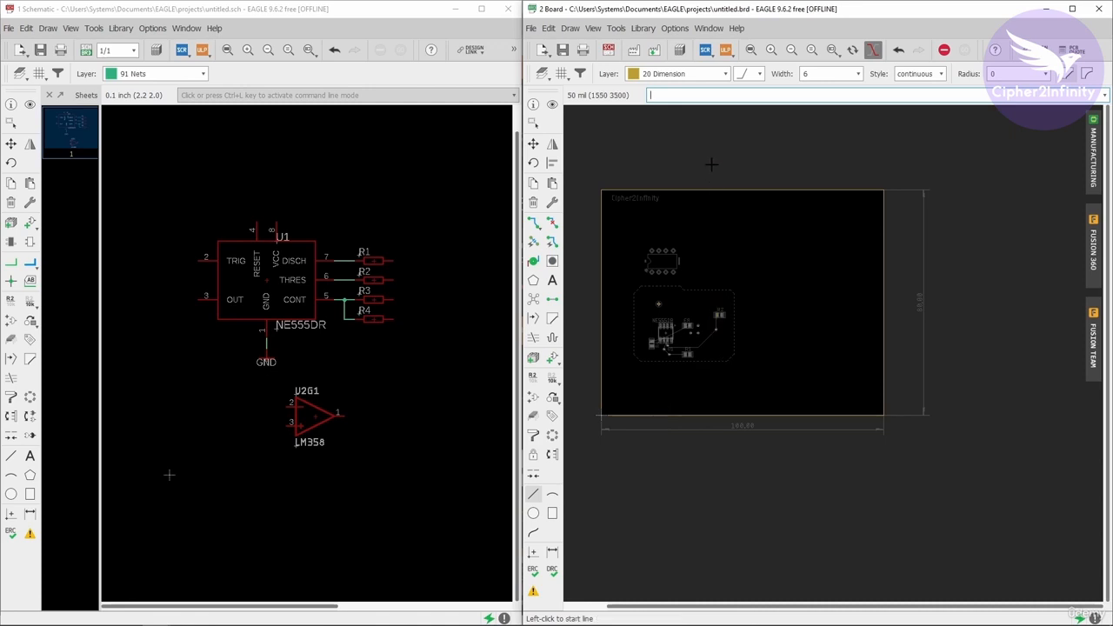
- Switch the isolated layer to 21 tPlace and examine the package outlines of U2 and U1
click(724, 76)
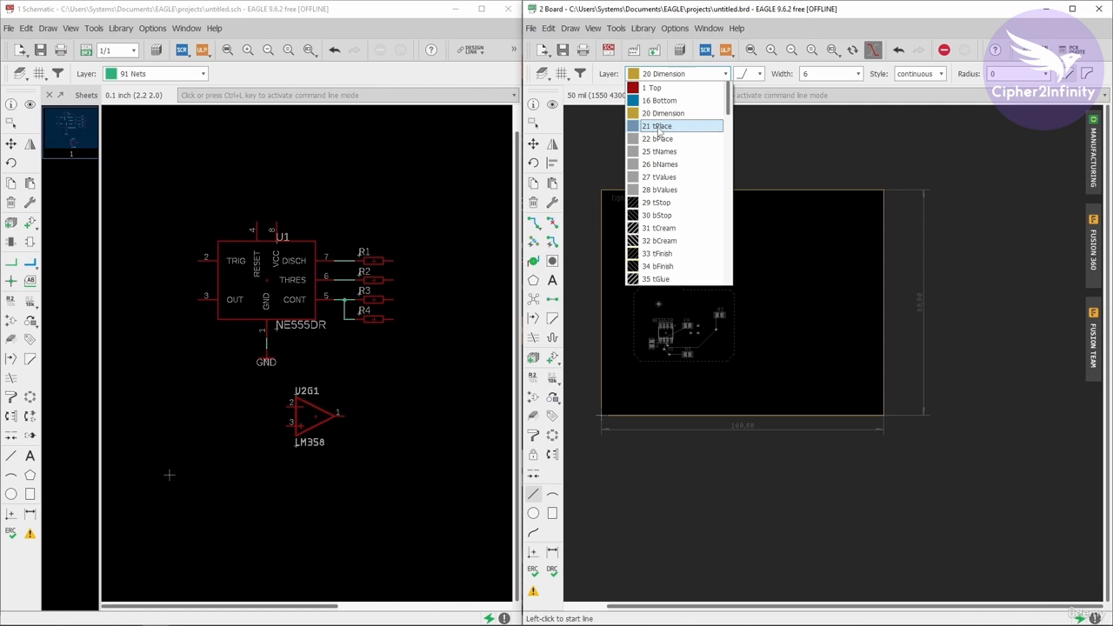
click(658, 127)
scroll(650, 340, up, 3)
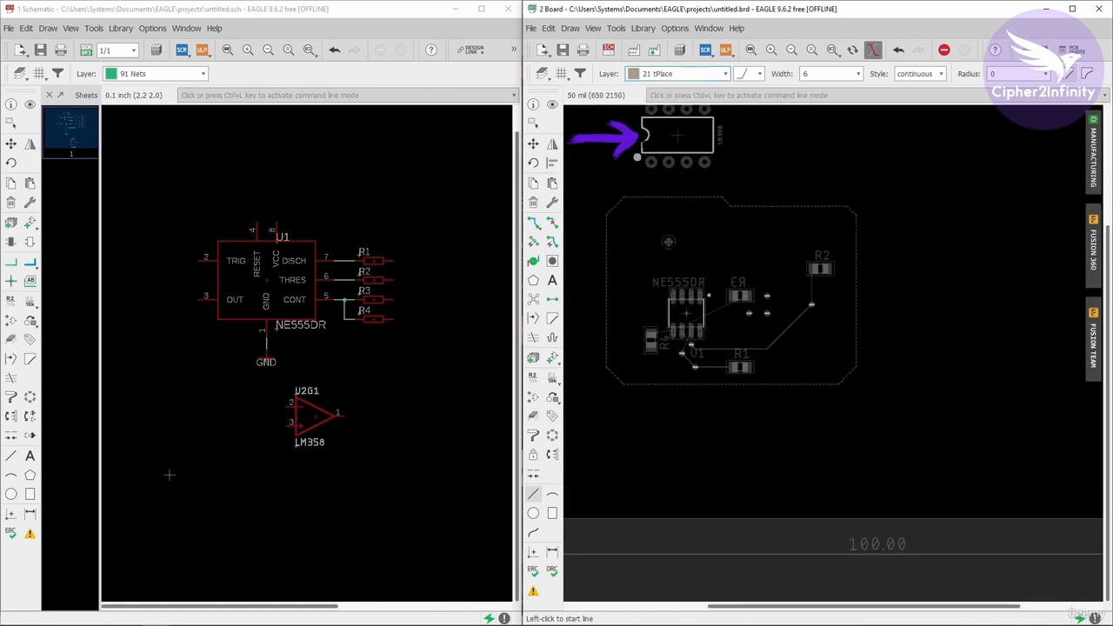
- Examine U2's outline on the tPlace layer, open the manufacturing preview and place it over the schematic beside the board
scroll(644, 139, up, 2)
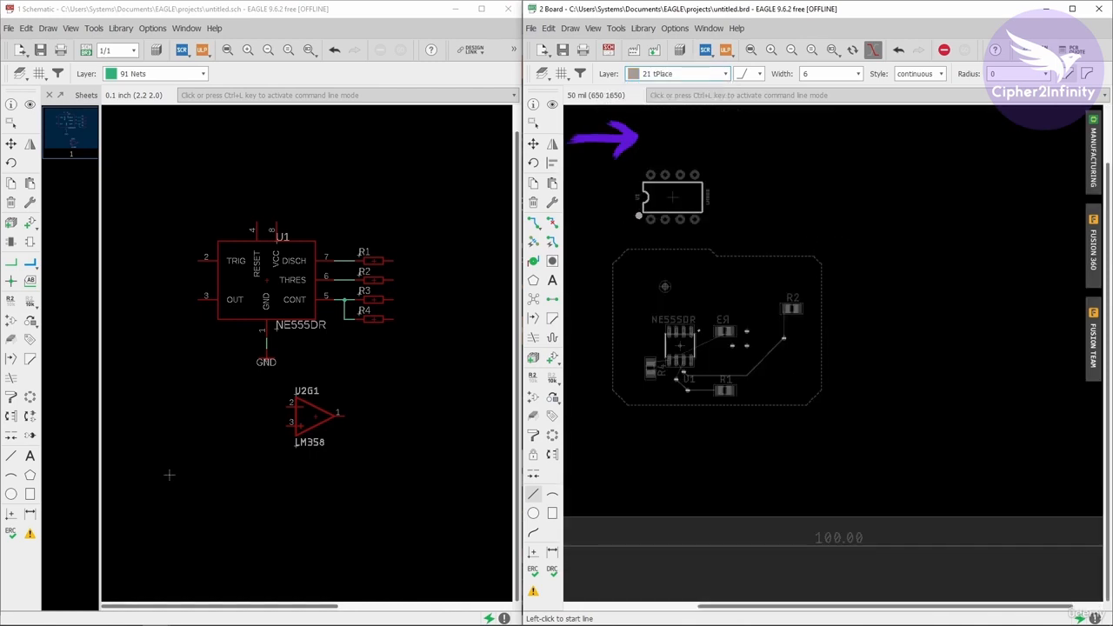
scroll(647, 176, up, 2)
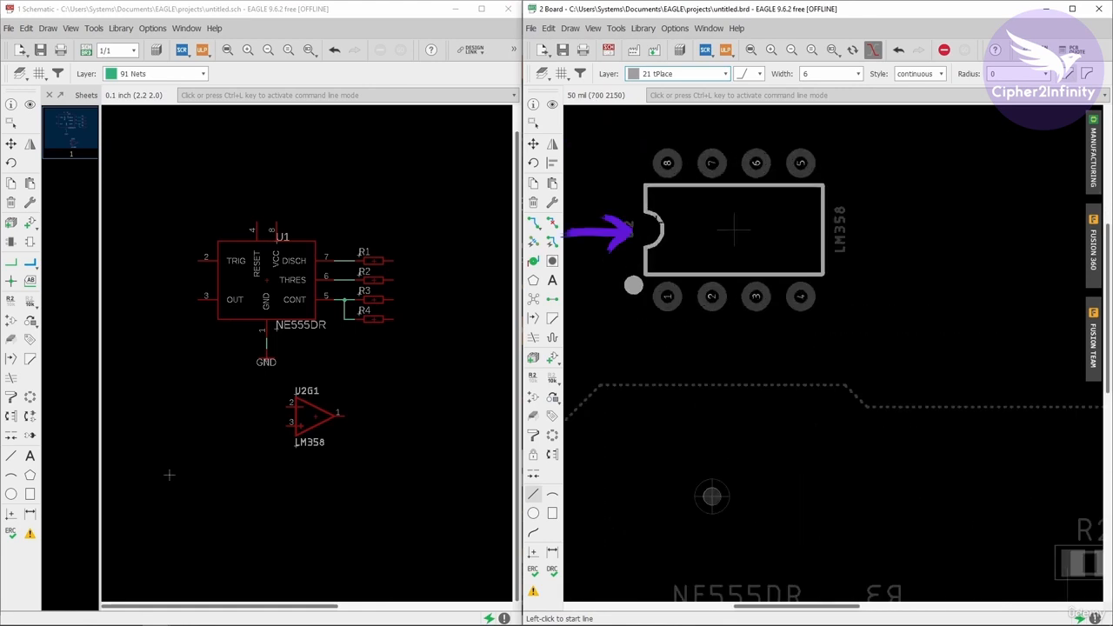
click(1094, 157)
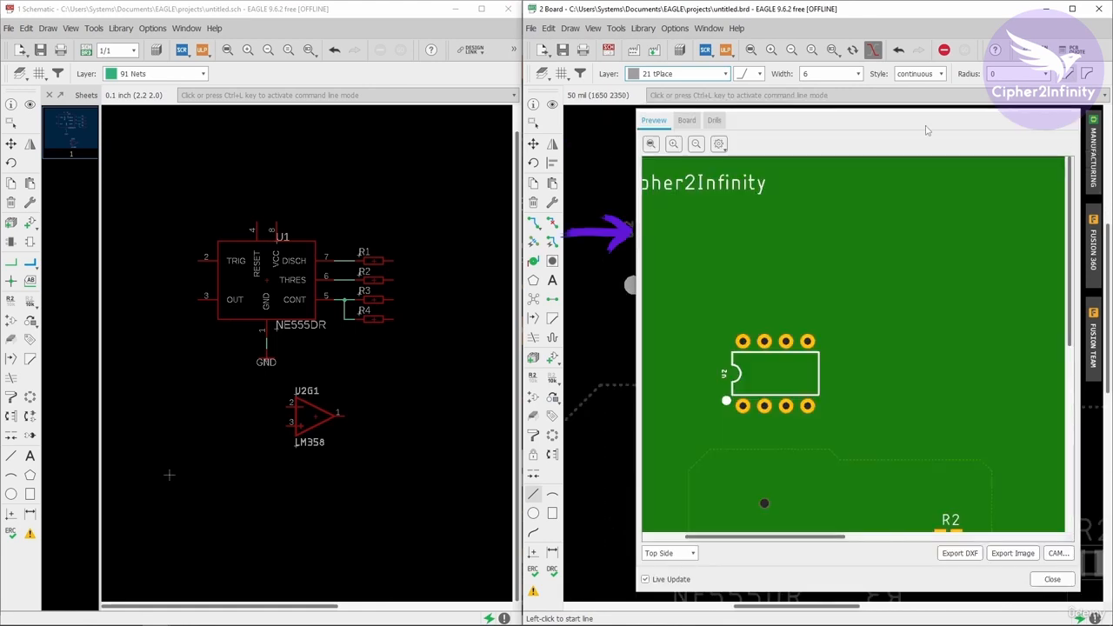
drag(927, 130, 404, 64)
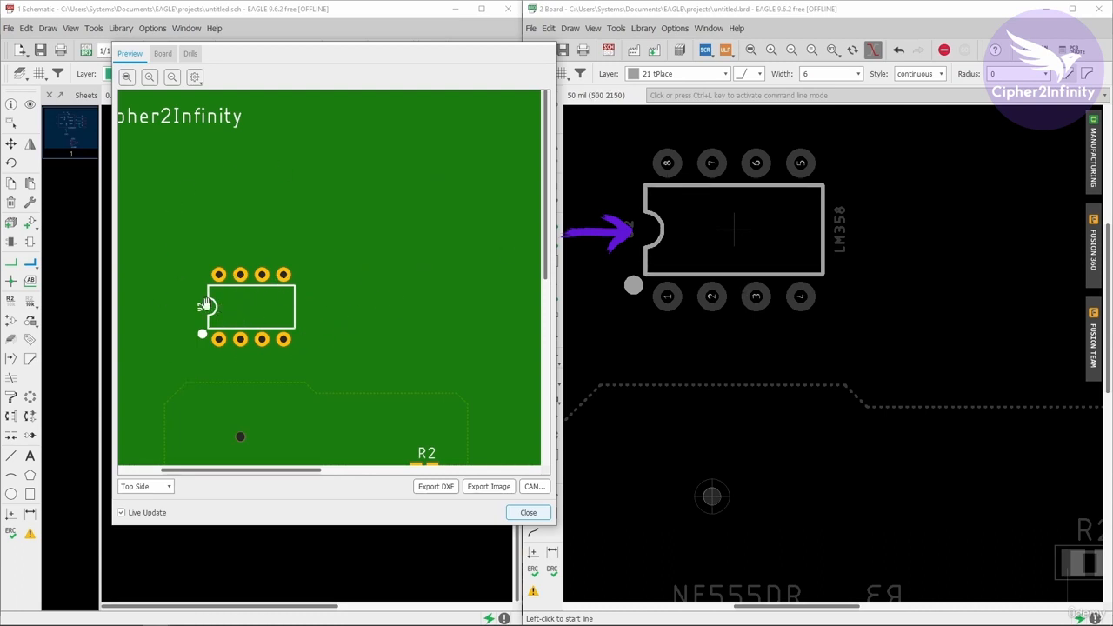
drag(471, 66, 384, 64)
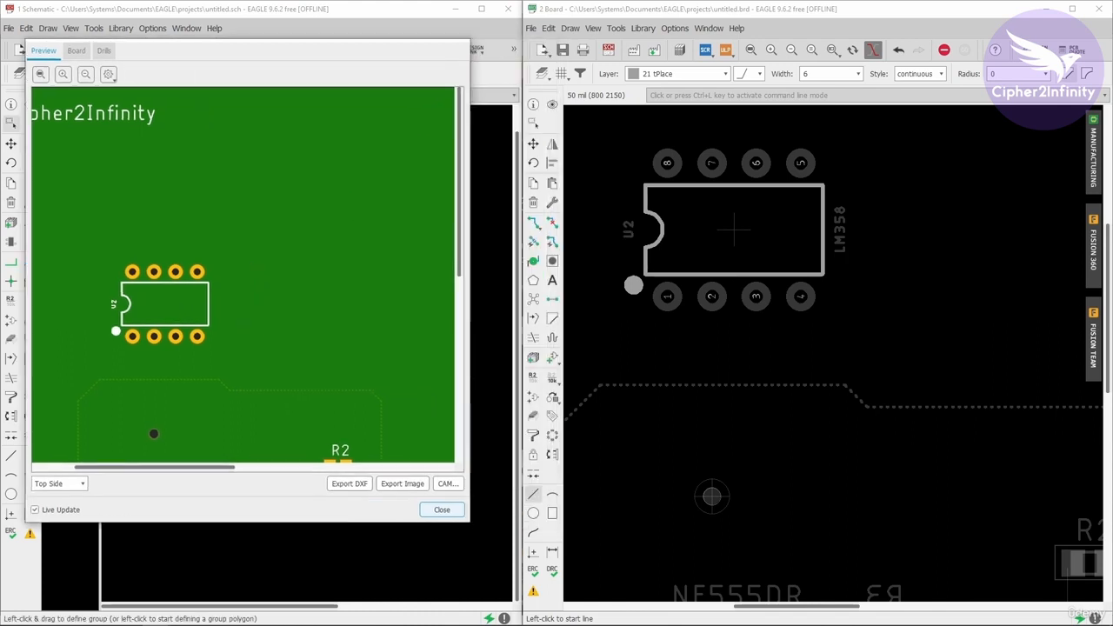
- Compare U1's tPlace package outline on the board with its silkscreen in the Top Side preview
scroll(714, 209, down, 6)
scroll(739, 404, up, 10)
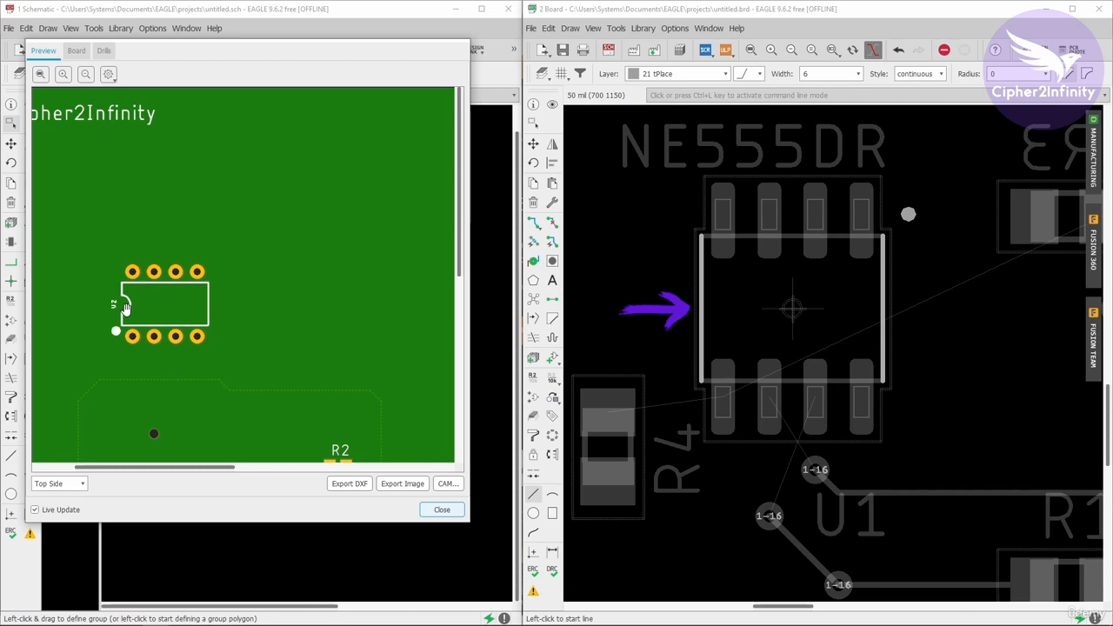
drag(165, 343, 221, 245)
drag(224, 450, 219, 361)
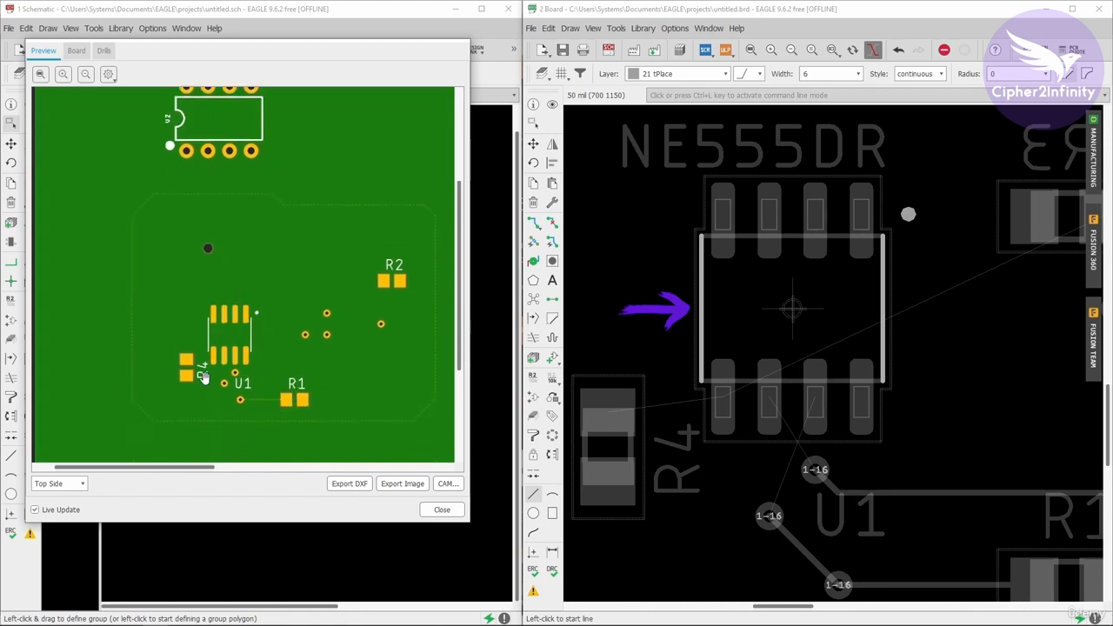
scroll(216, 388, up, 2)
drag(239, 412, 213, 311)
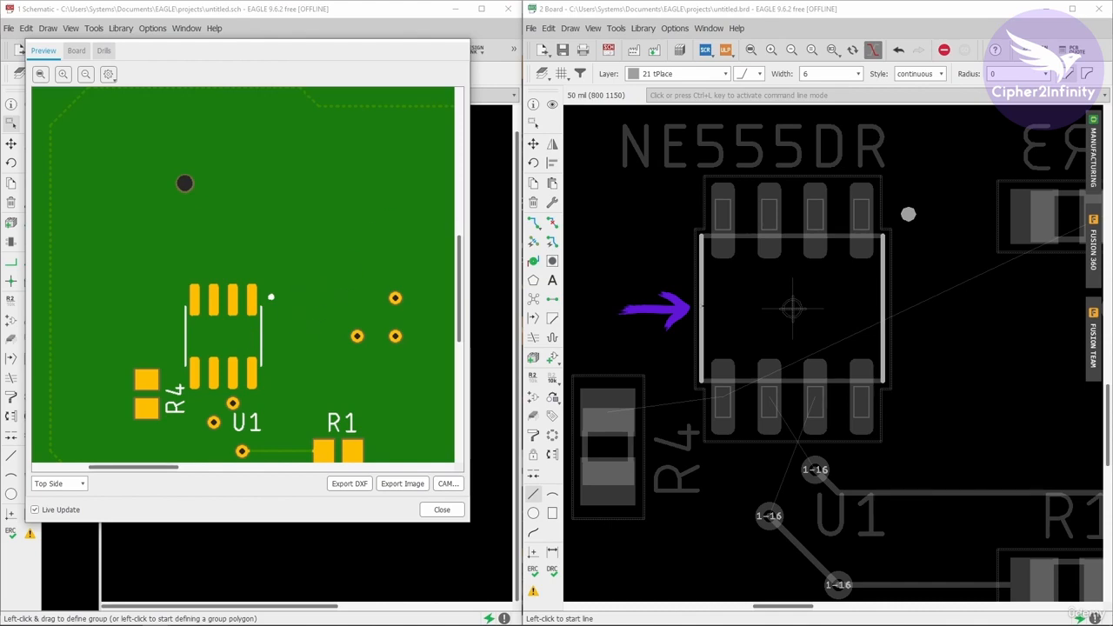
scroll(668, 319, down, 3)
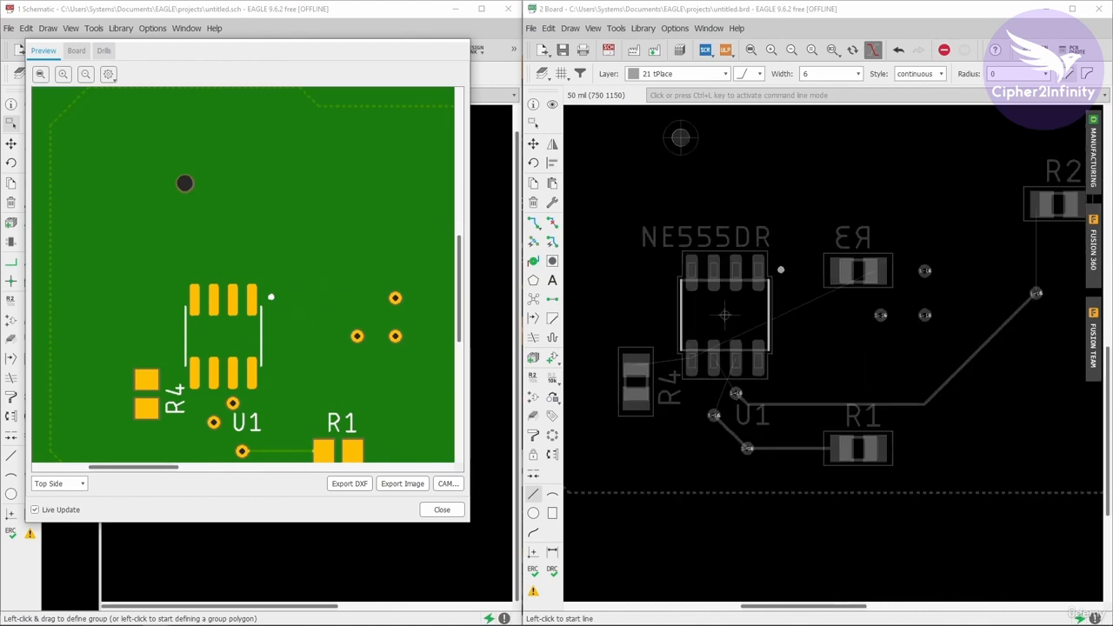
- Switch the isolated layer to 22 bPlace and examine the whole board for bottom-side package outlines
click(683, 75)
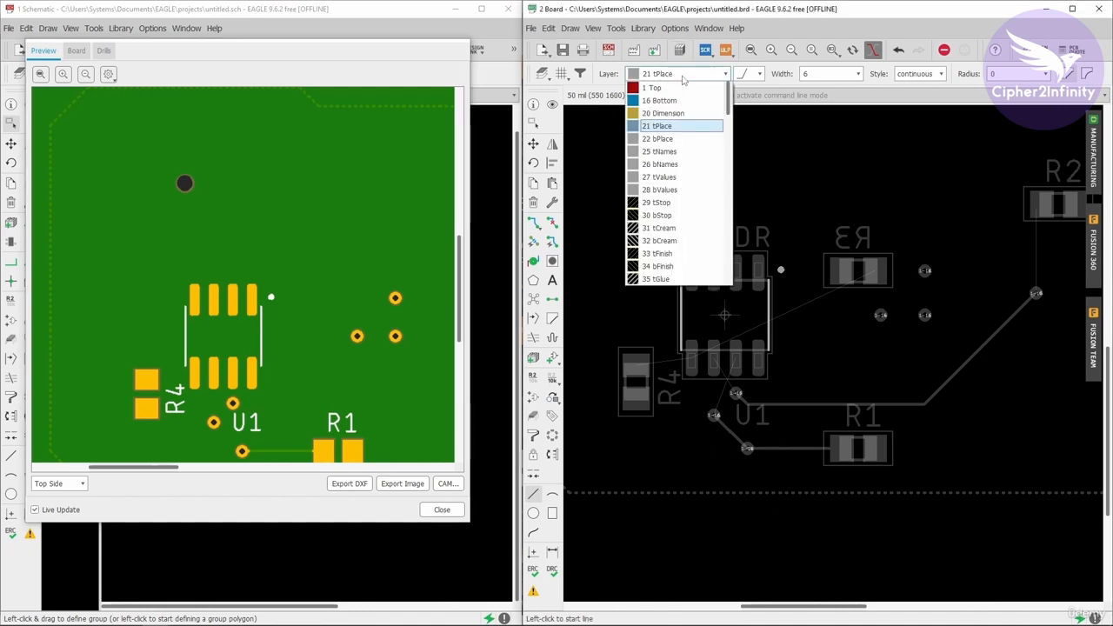
click(669, 136)
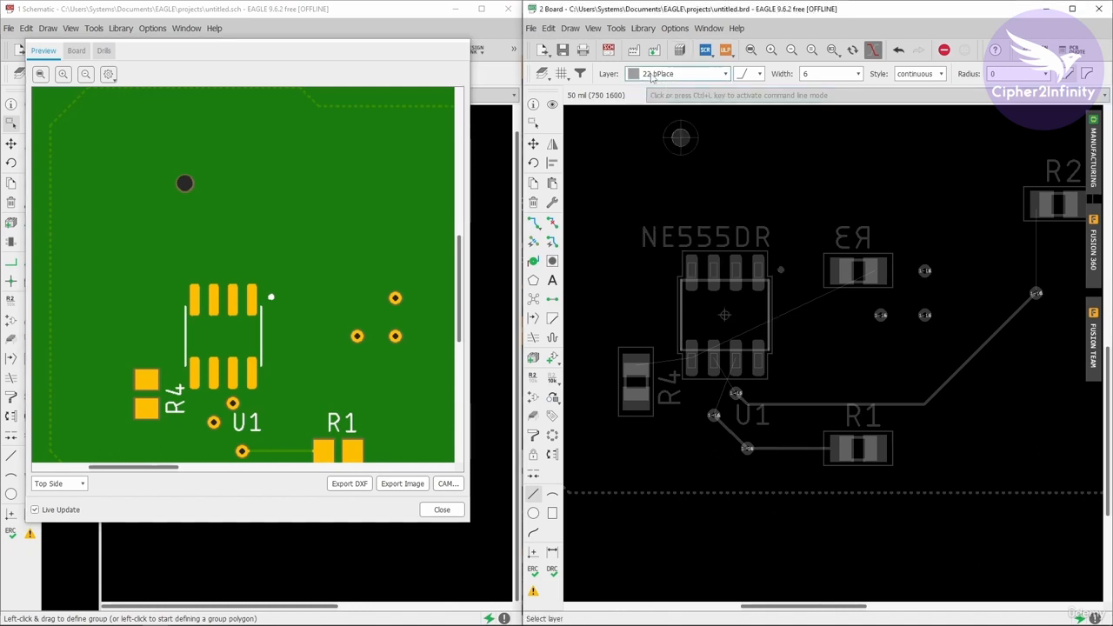
scroll(698, 358, down, 3)
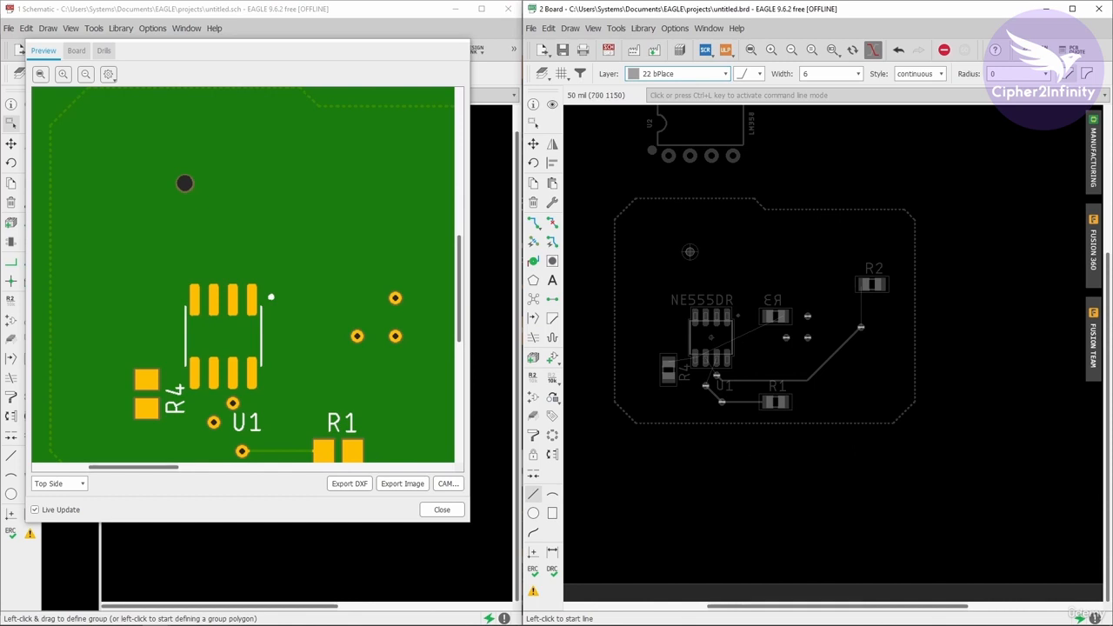
scroll(718, 408, down, 2)
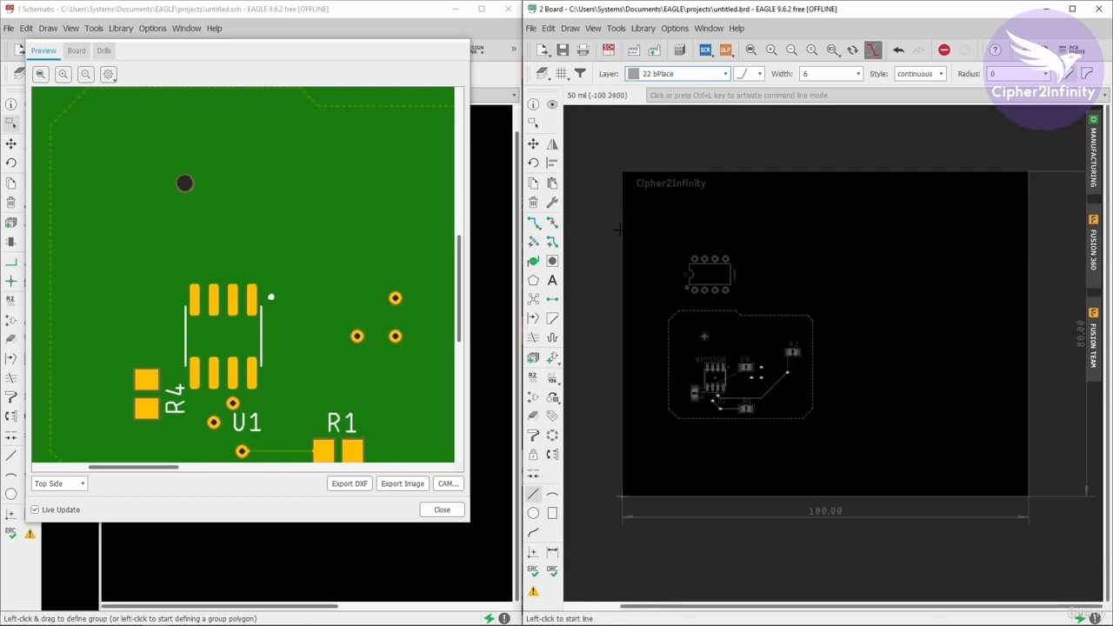
- Switch the isolated layer to 25 tNames and compare the R4, U1 and R1 name labels with the preview
click(721, 74)
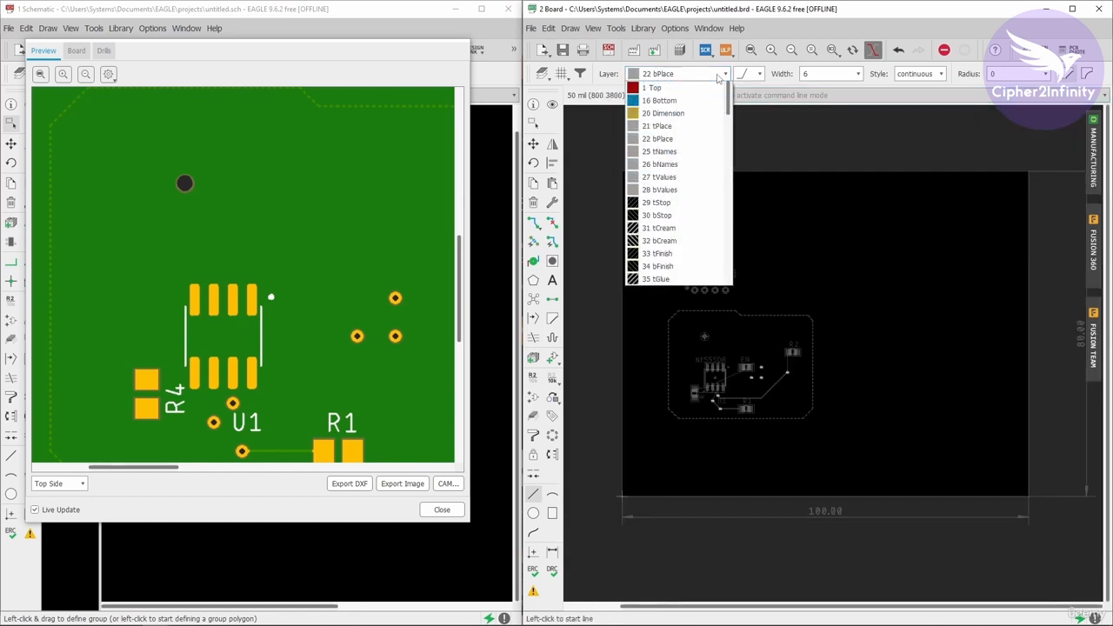
click(668, 153)
scroll(749, 388, up, 3)
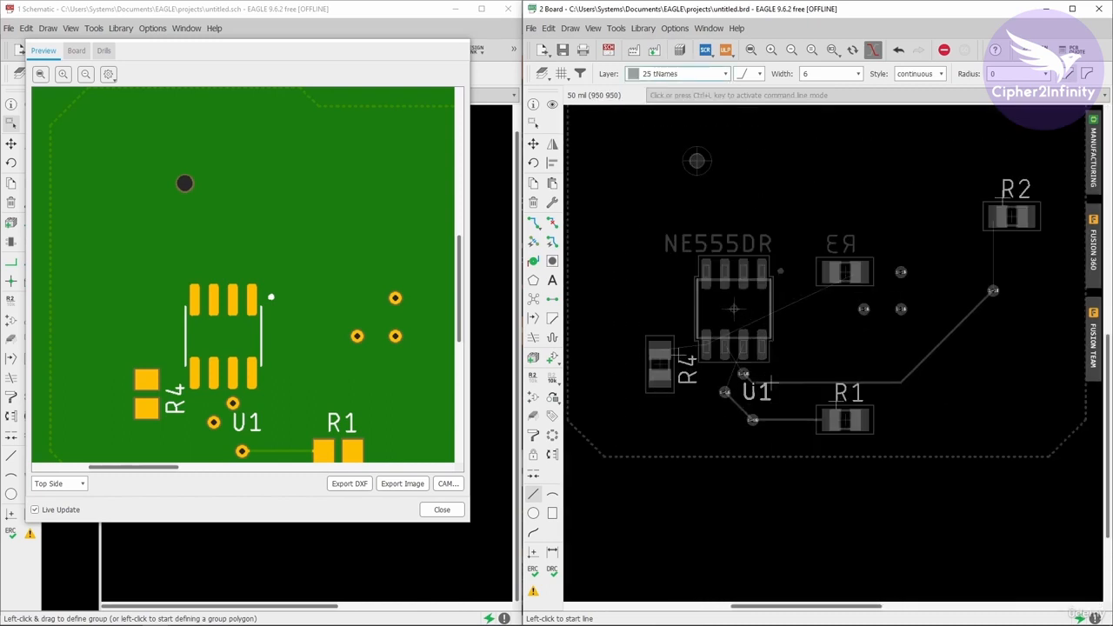
scroll(768, 381, up, 3)
scroll(768, 384, down, 3)
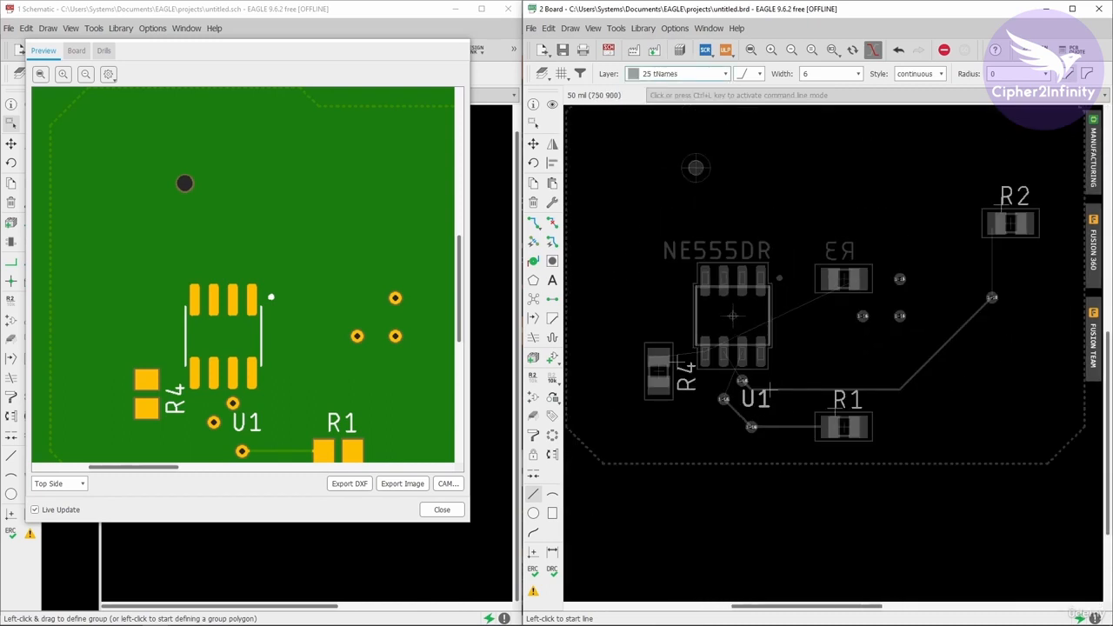
scroll(677, 359, up, 3)
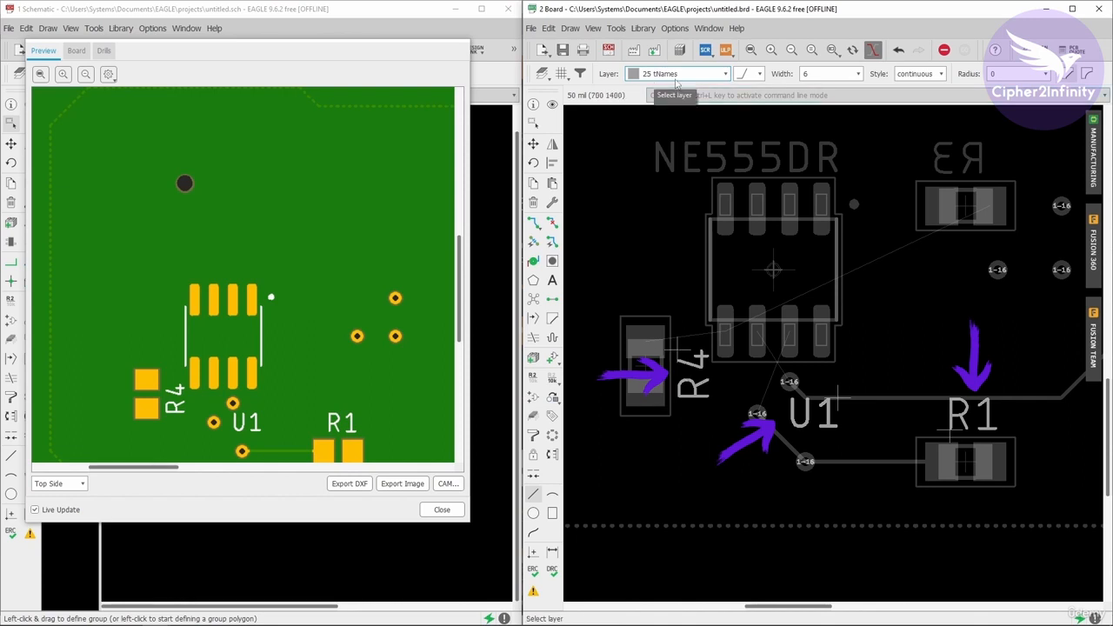
scroll(294, 390, down, 2)
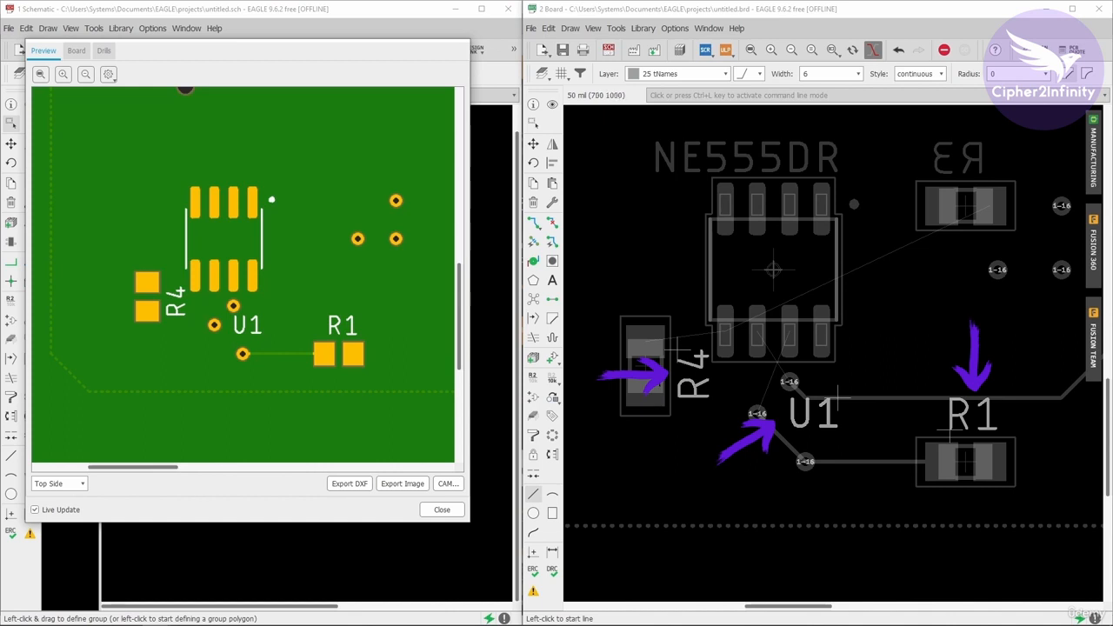
scroll(837, 391, down, 2)
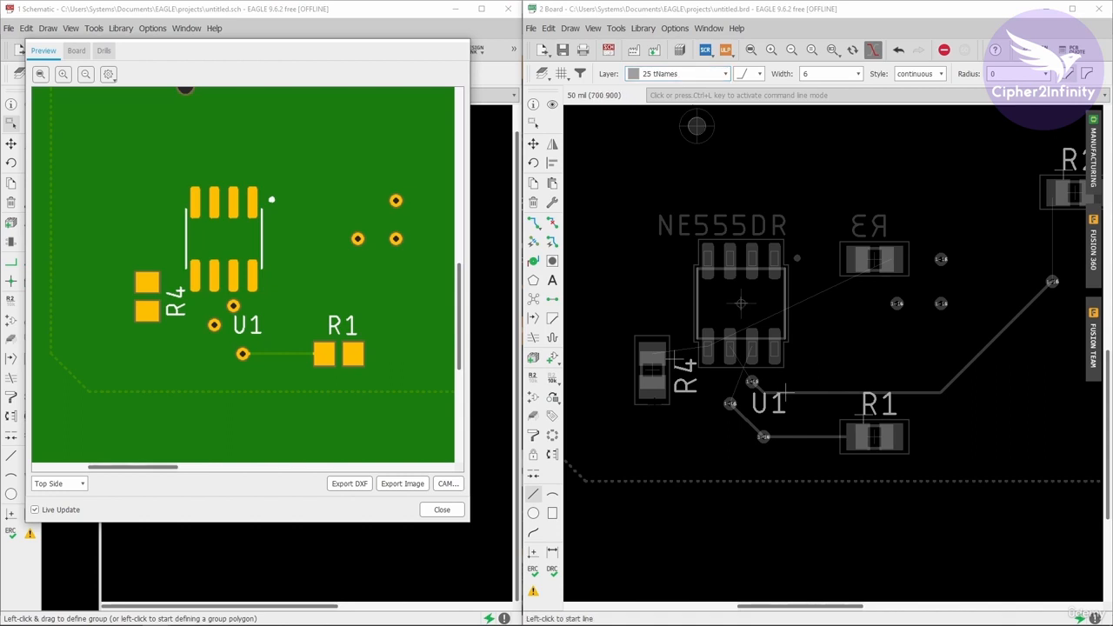
- Switch the isolated layer to 26 bNames and examine the mirrored name label of R3
click(692, 81)
click(674, 161)
scroll(753, 325, down, 3)
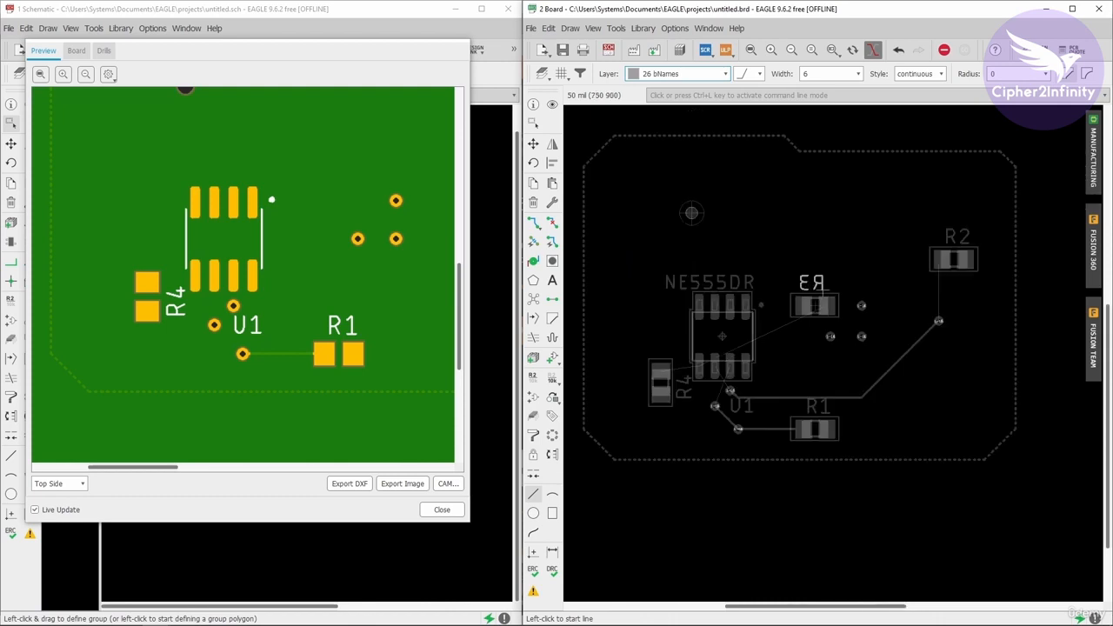
scroll(753, 324, up, 4)
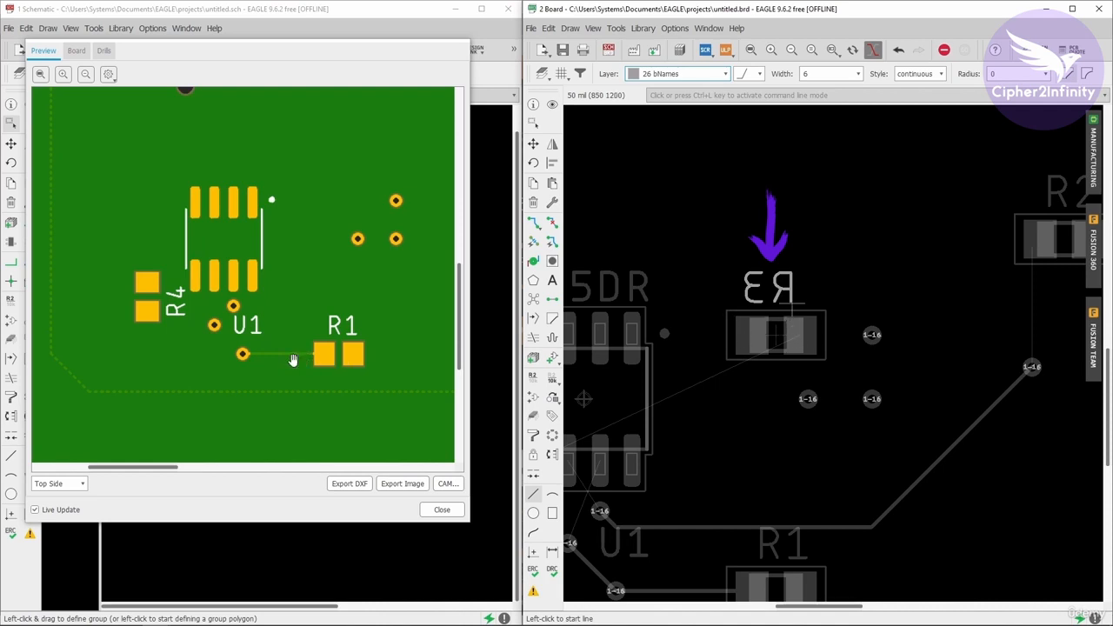
- Show the Bottom Side in the manufacturing preview and examine R3's name, pads and the surrounding traces
click(70, 483)
click(66, 505)
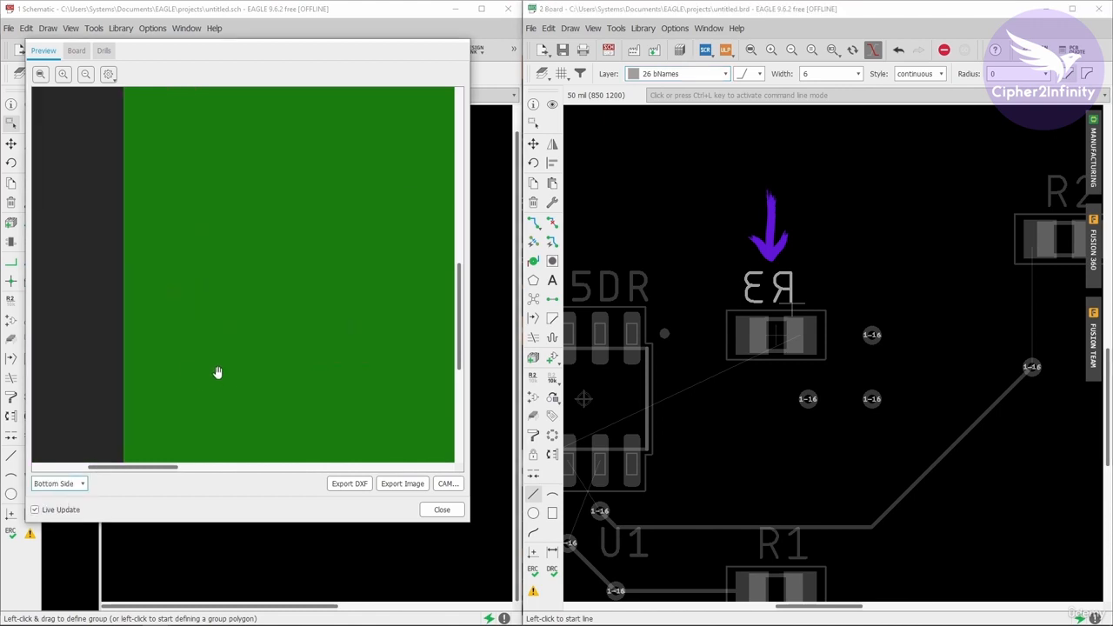
drag(270, 290, 175, 243)
scroll(203, 269, down, 3)
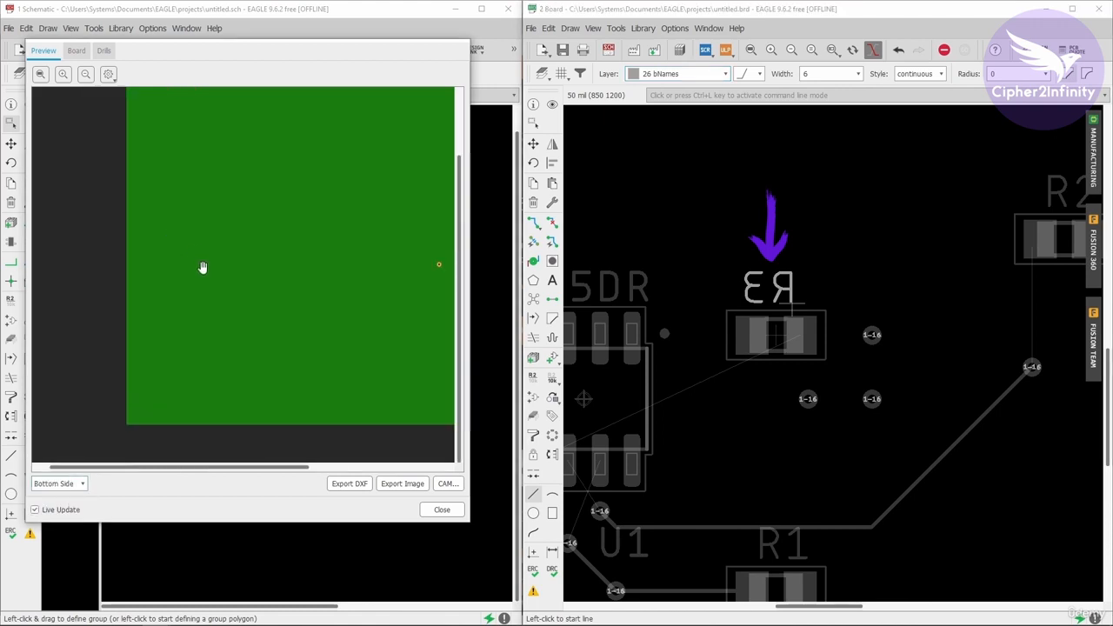
drag(296, 259, 123, 275)
scroll(316, 282, up, 1)
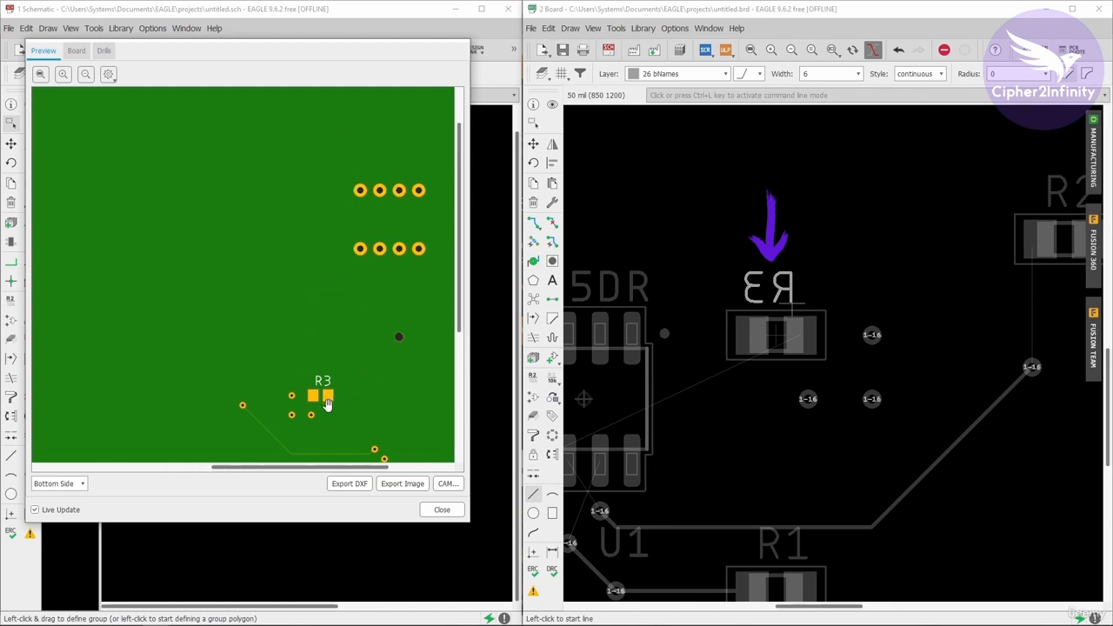
drag(328, 405, 273, 270)
scroll(273, 270, up, 4)
drag(301, 362, 269, 242)
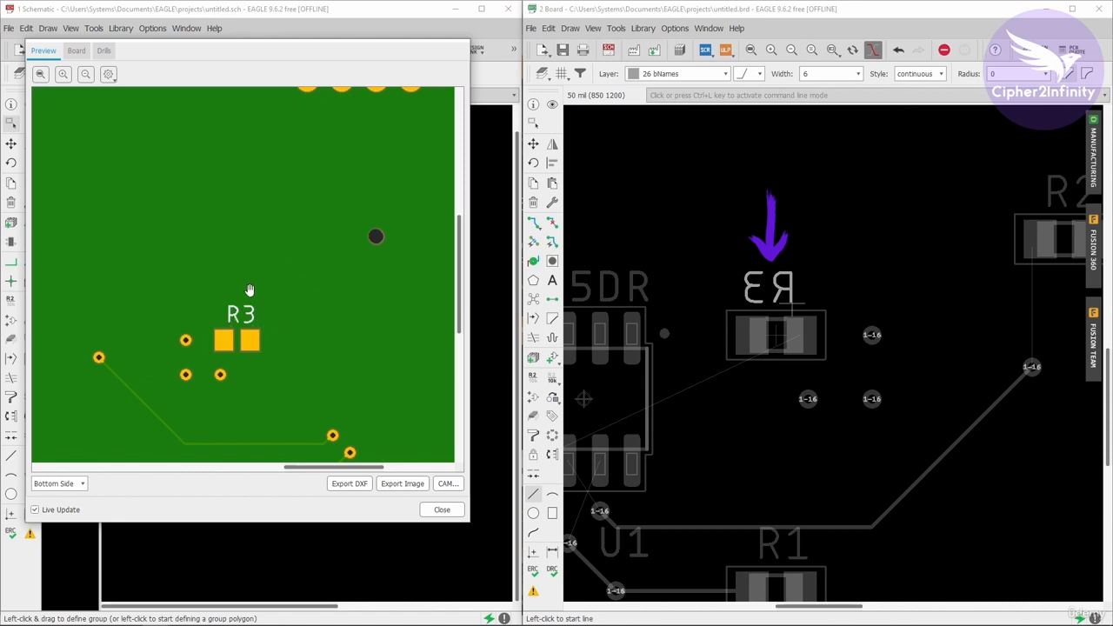
scroll(208, 365, down, 2)
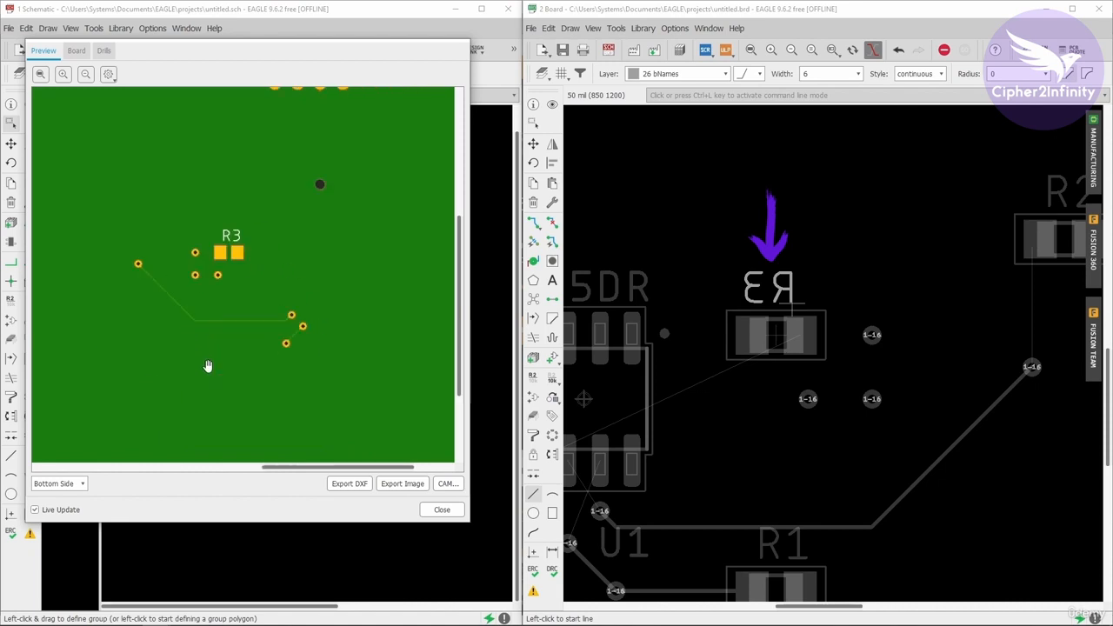
- Return the manufacturing preview to the Top Side and bring U2, U1 and the top-side resistors into view
click(58, 483)
click(52, 496)
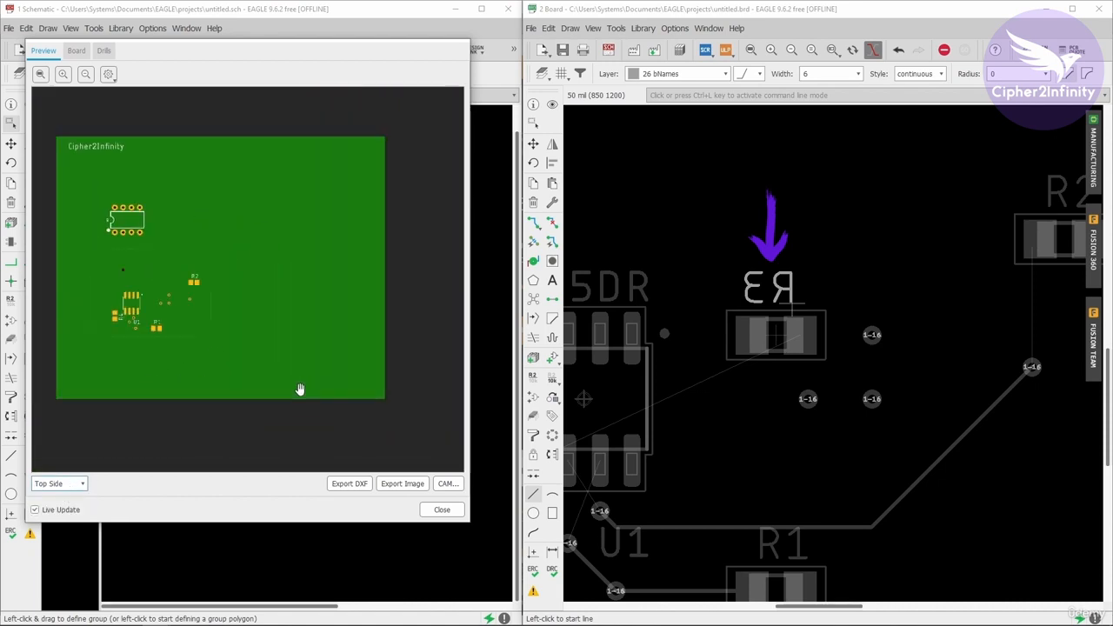
scroll(104, 244, up, 1)
drag(110, 253, 122, 193)
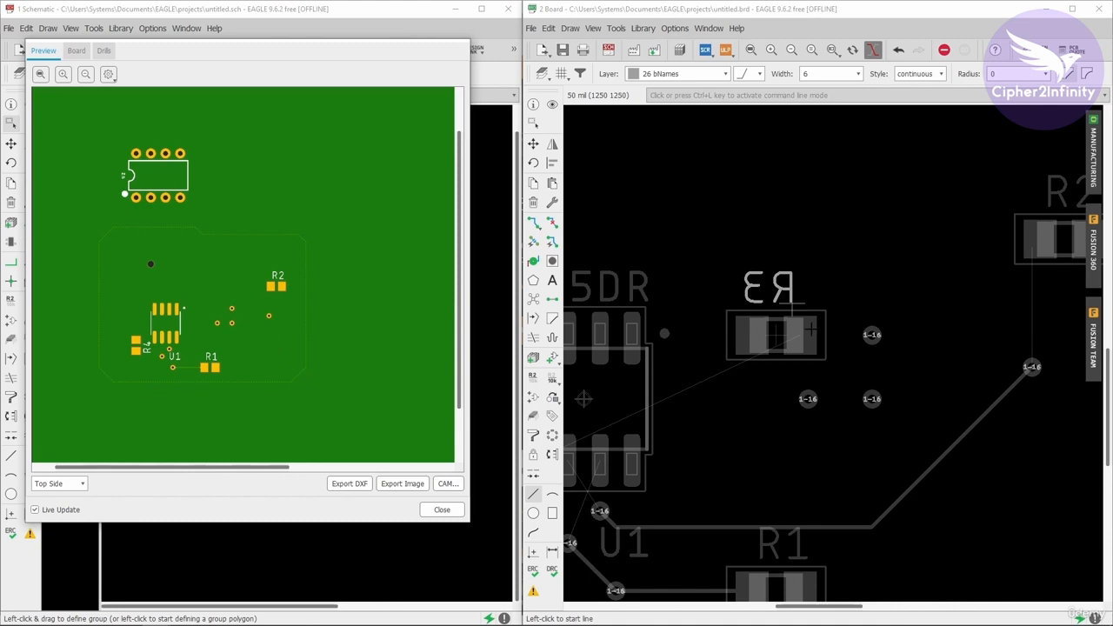
- Switch the isolated layer to 27 tValues and examine the value labels of U1 and U2
scroll(875, 259, down, 3)
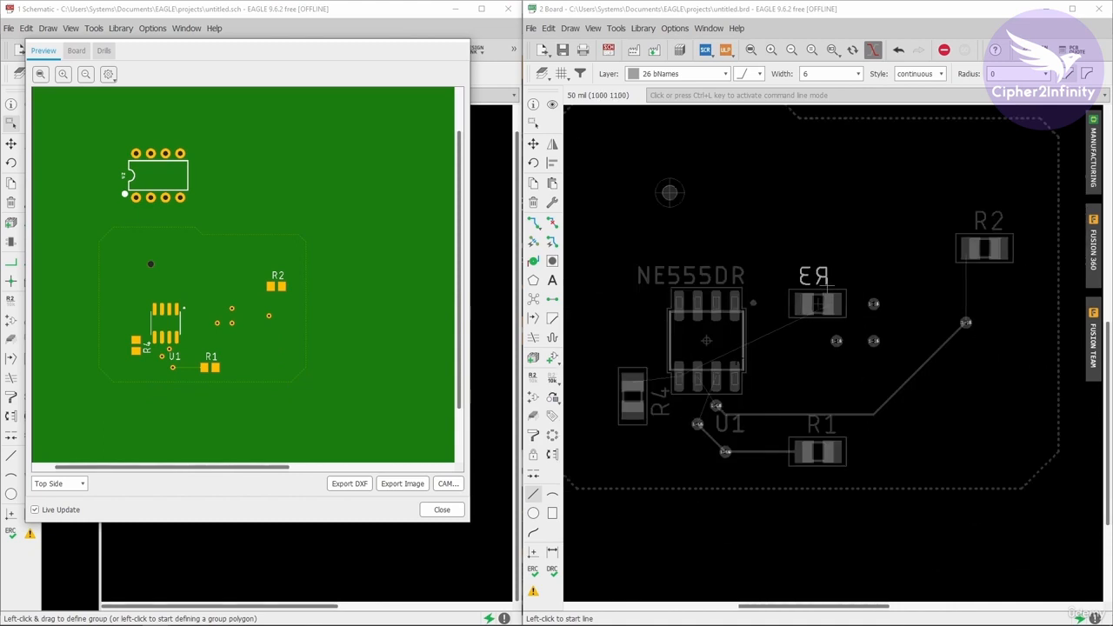
click(652, 75)
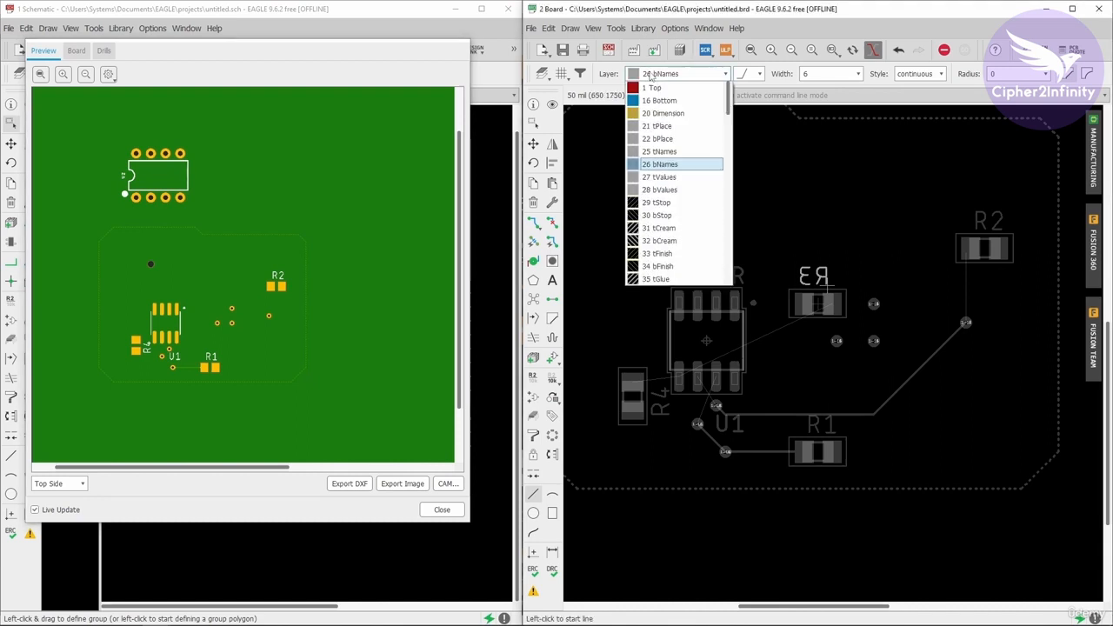
click(659, 176)
scroll(746, 269, down, 2)
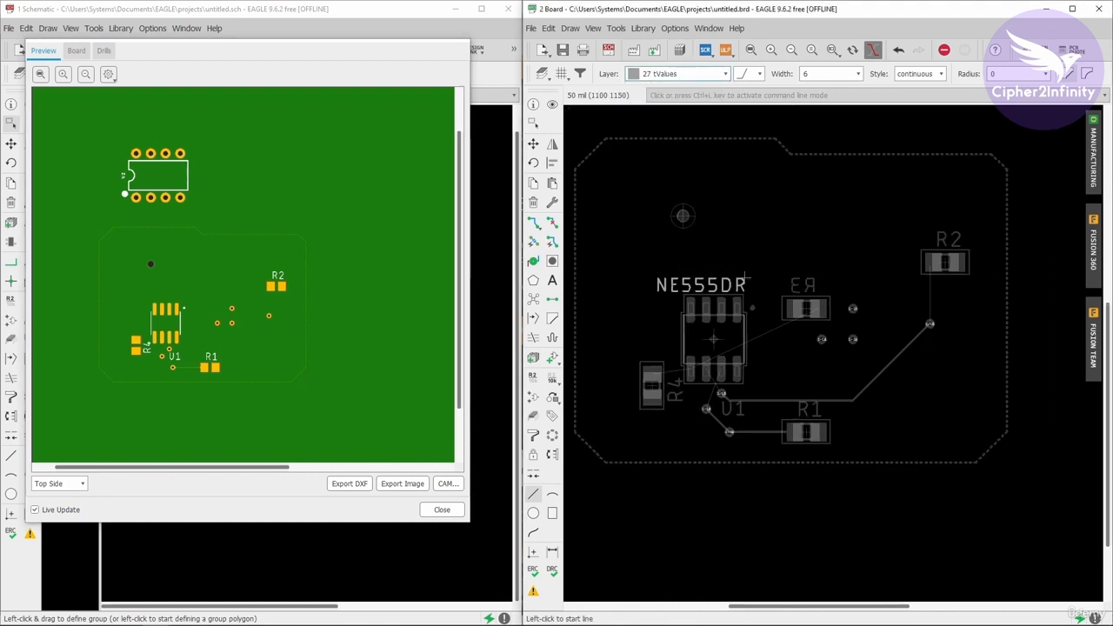
scroll(752, 289, down, 1)
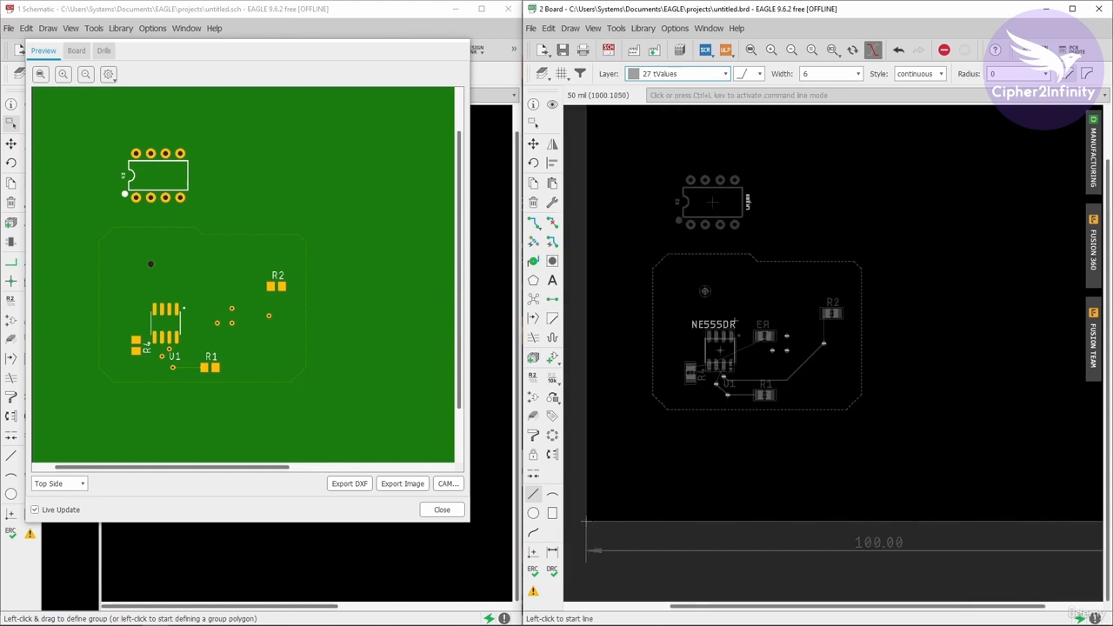
scroll(756, 443, up, 3)
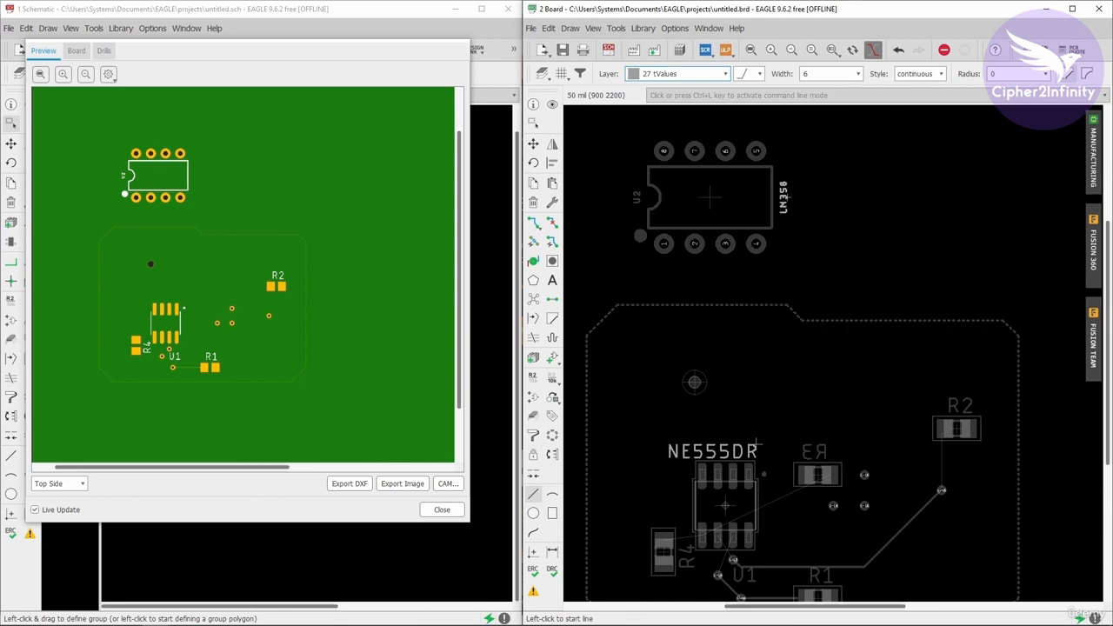
scroll(706, 310, up, 2)
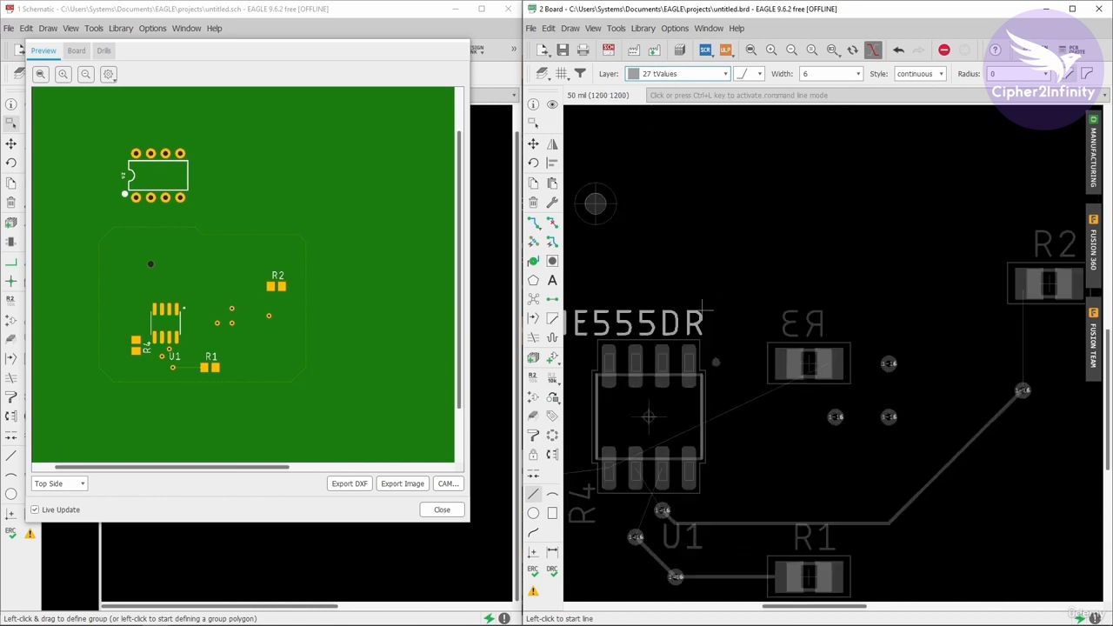
scroll(703, 308, down, 3)
scroll(791, 268, up, 2)
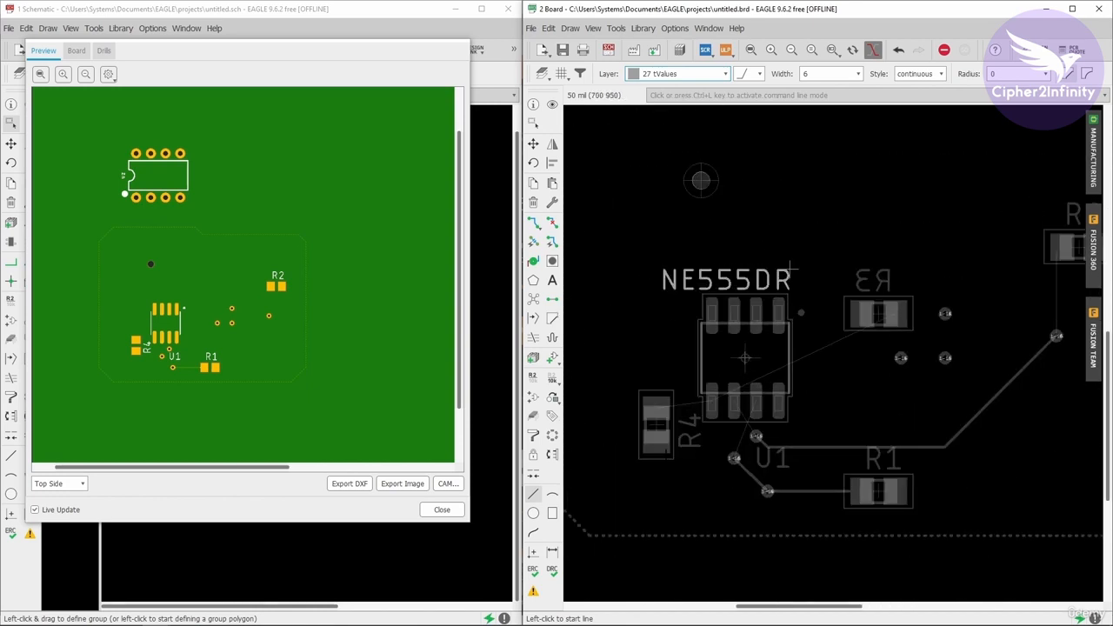
- Examine R3, U1's NE555DR value label and U2's LM358 value label on the isolated tValues layer
scroll(896, 322, up, 4)
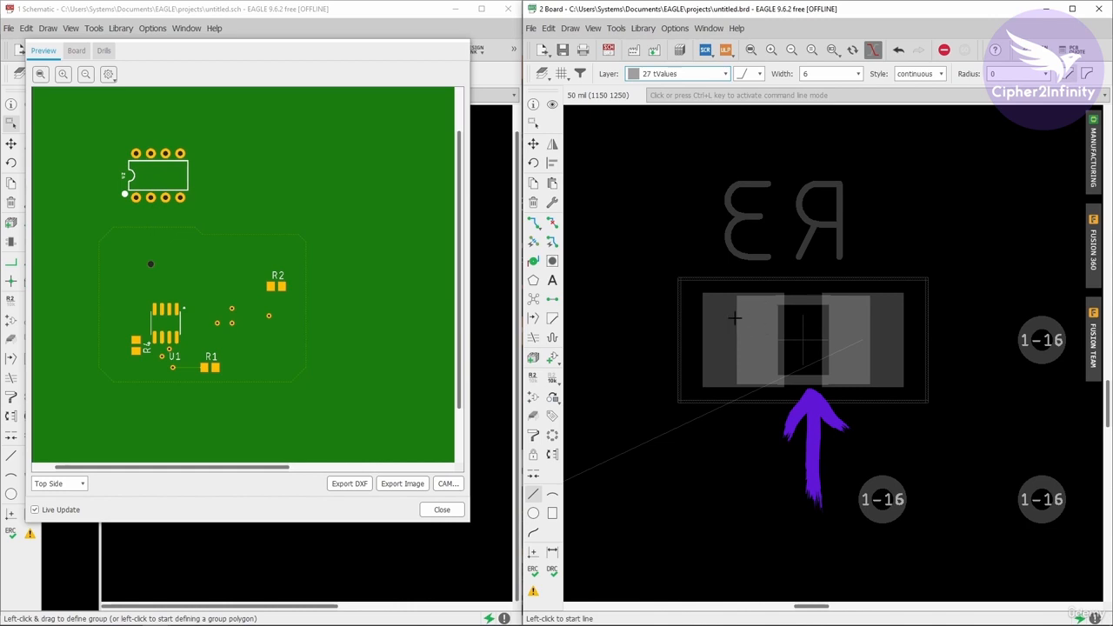
scroll(738, 320, down, 1)
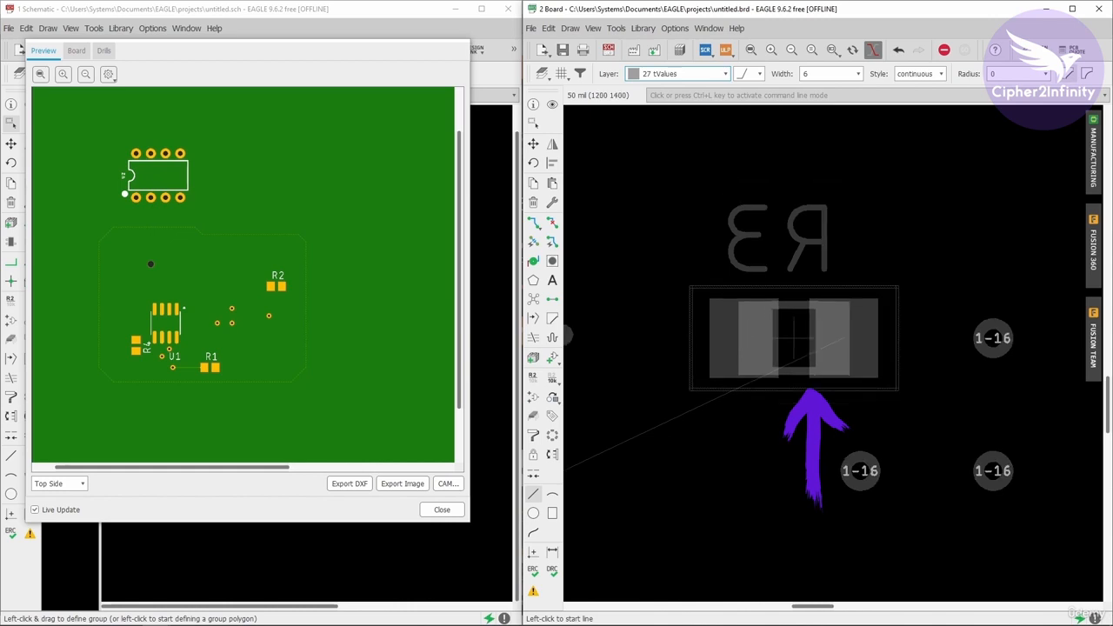
scroll(767, 339, down, 2)
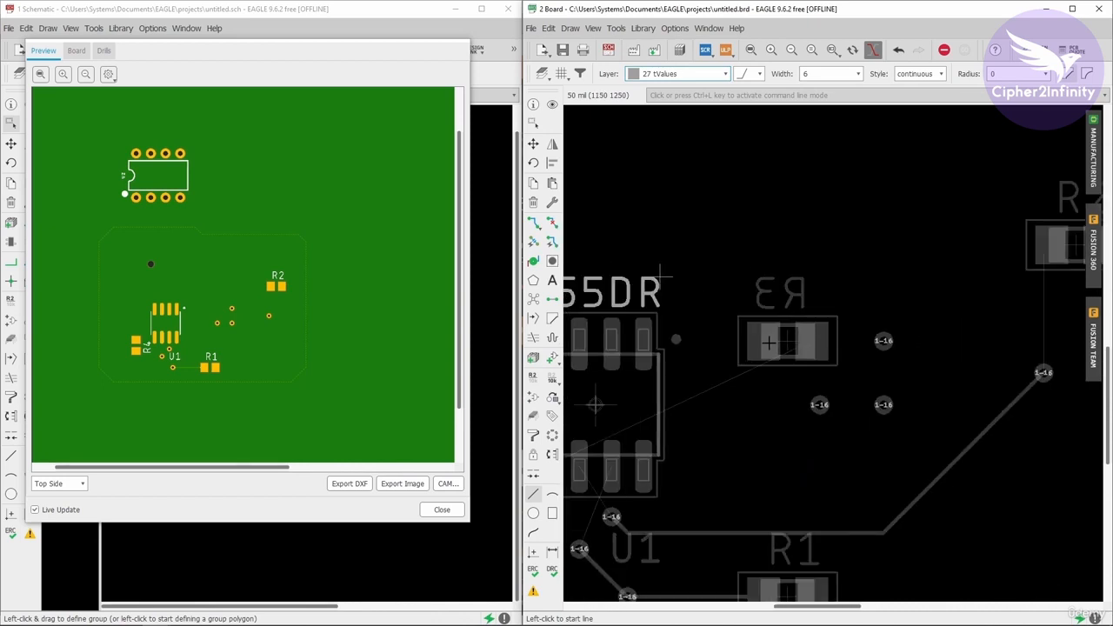
scroll(660, 275, down, 3)
scroll(765, 272, up, 2)
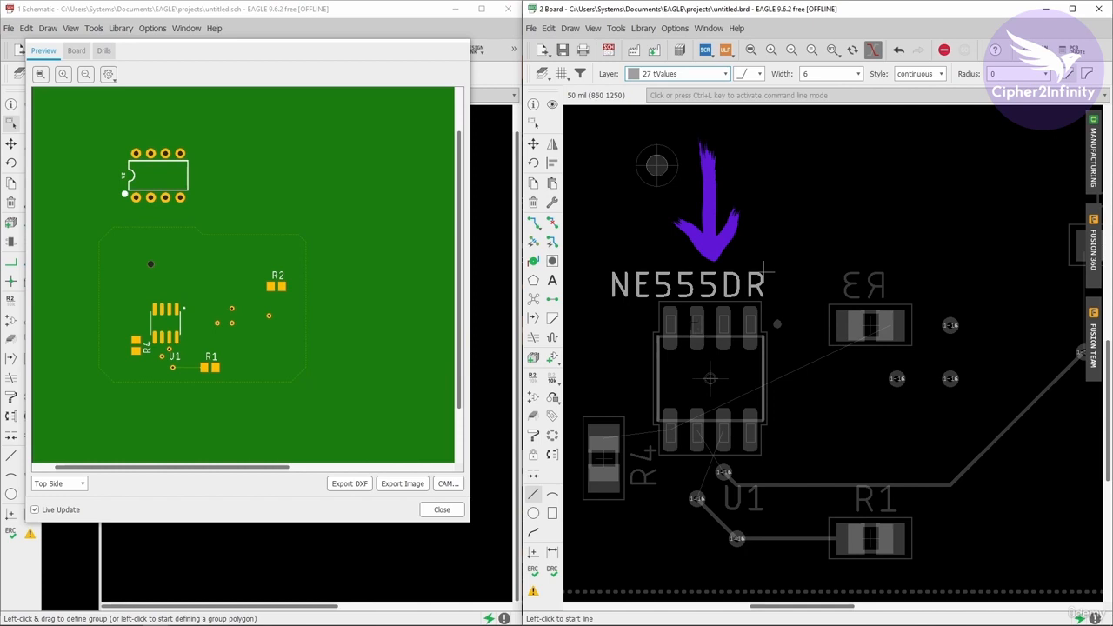
scroll(765, 271, down, 4)
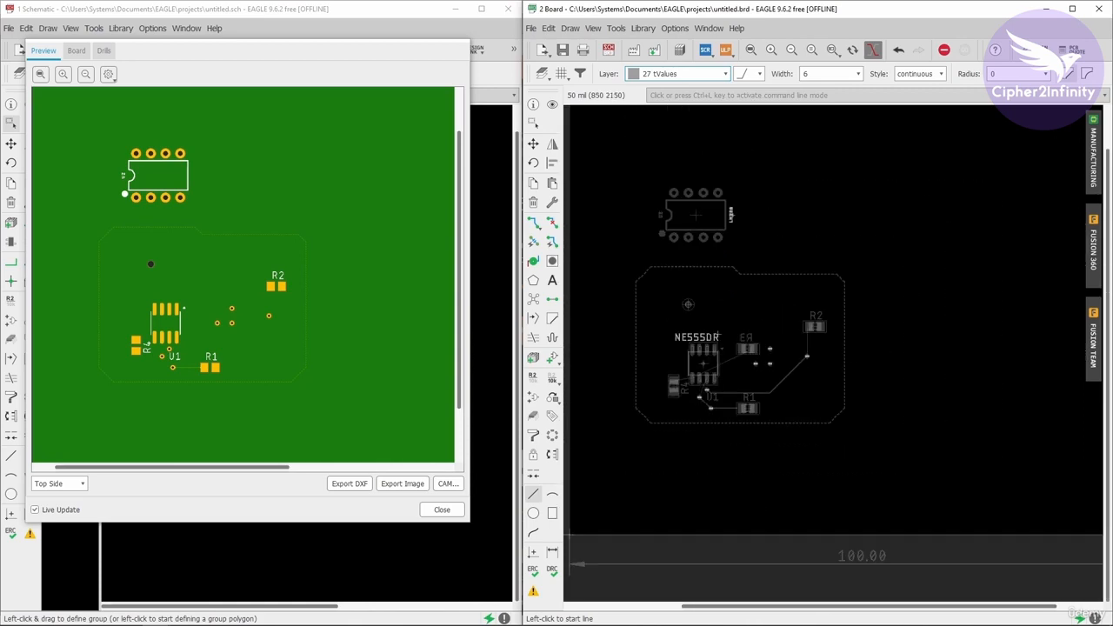
scroll(824, 232, up, 8)
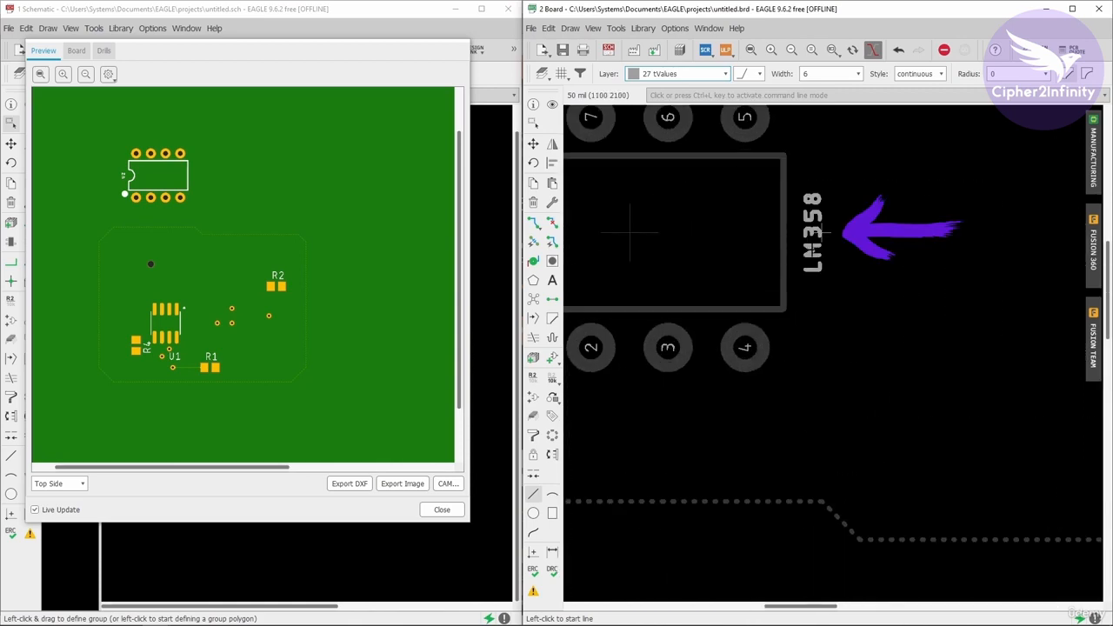
scroll(817, 232, down, 3)
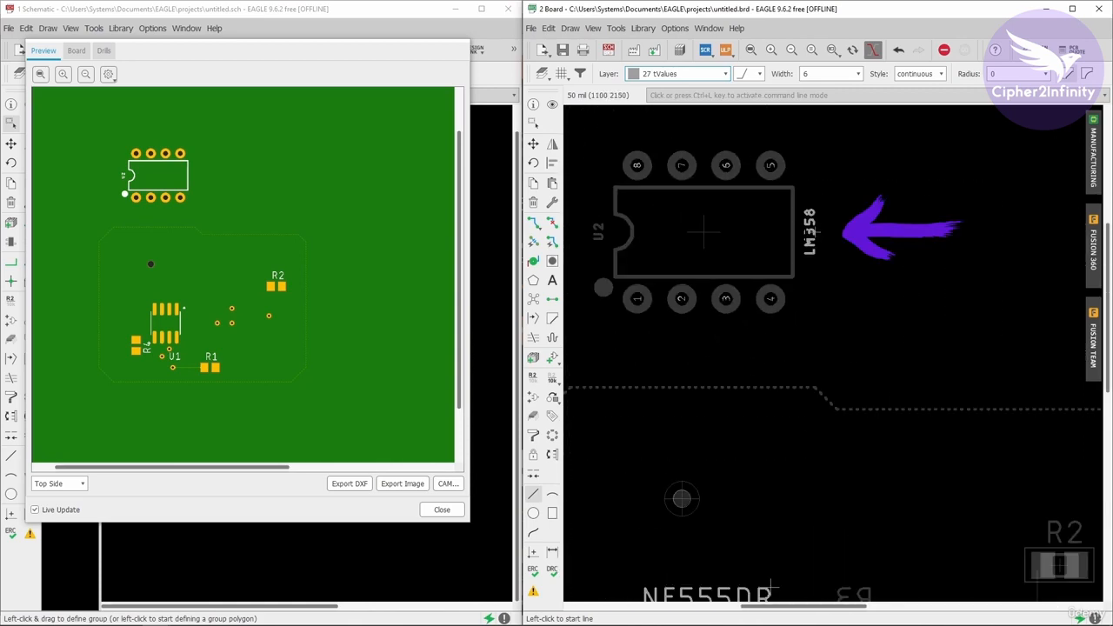
scroll(808, 228, down, 3)
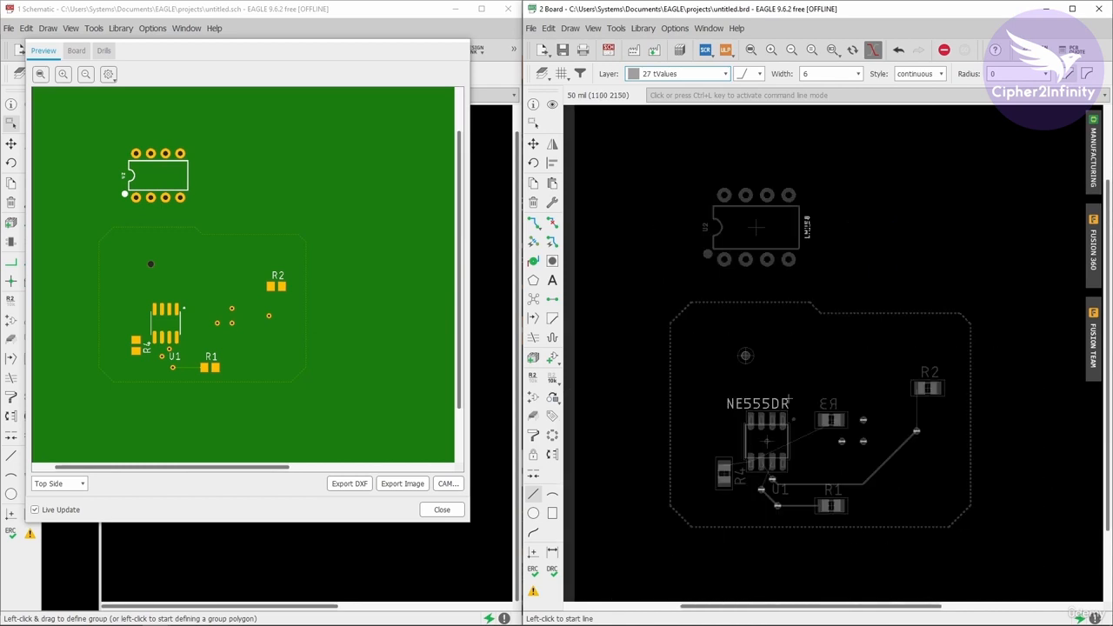
scroll(778, 408, up, 3)
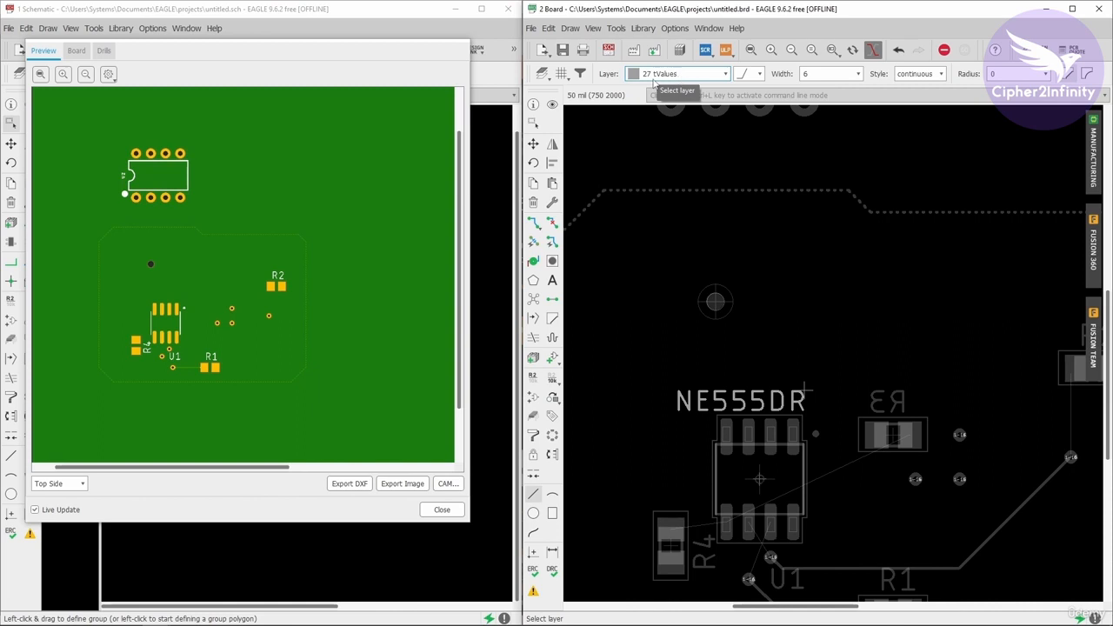
- Switch the isolated layer to 28 bValues and compare it with the full-color board by turning Single Layer Mode off and on
click(681, 75)
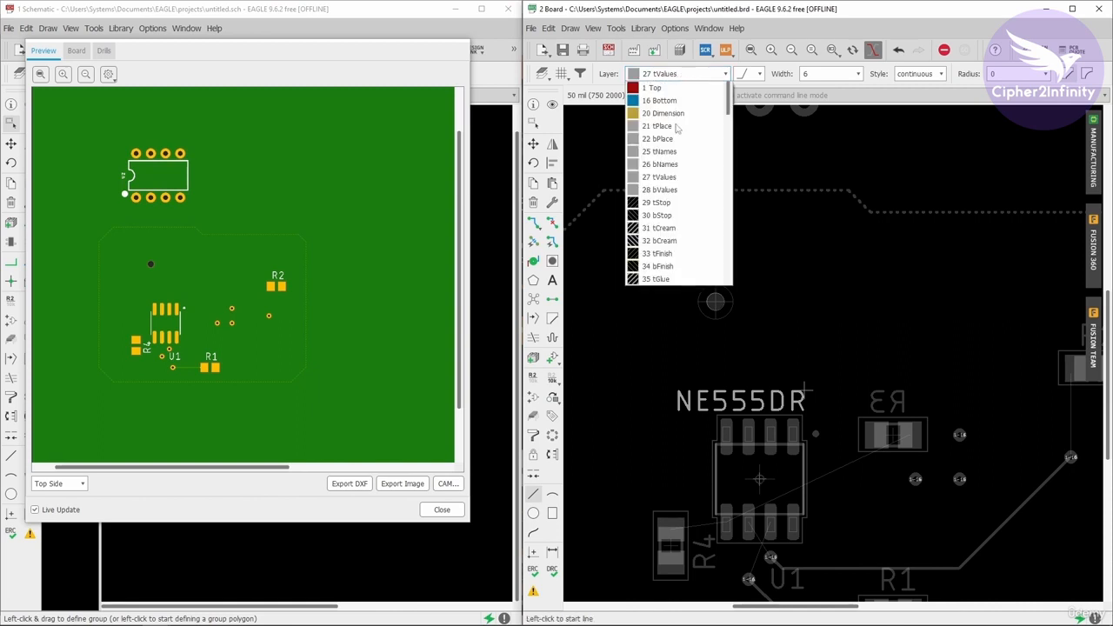
click(665, 190)
scroll(667, 105, down, 2)
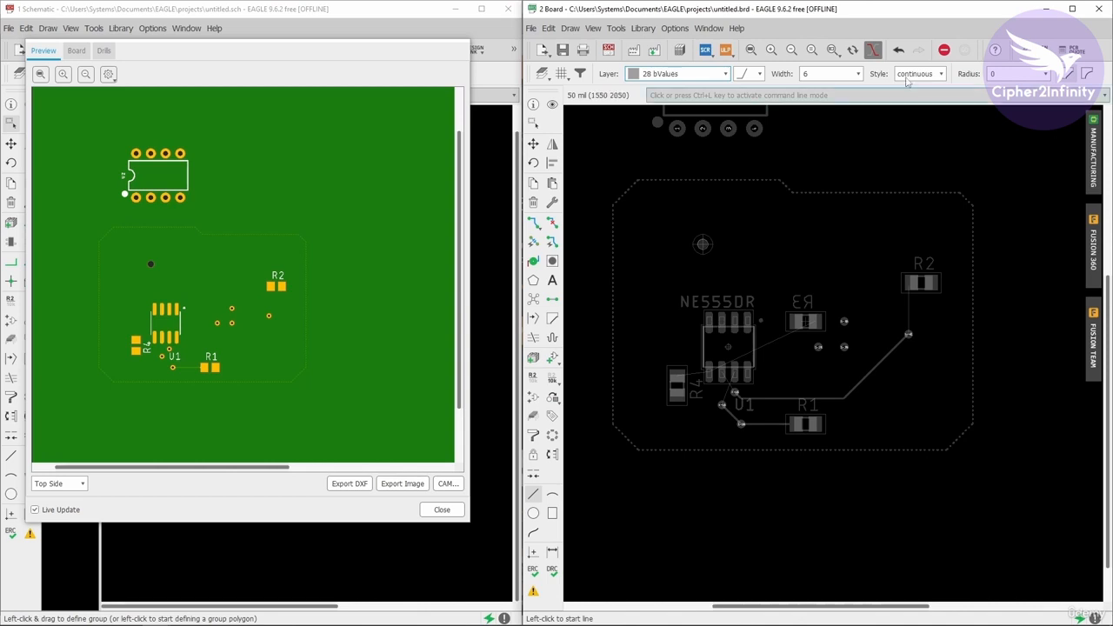
click(872, 50)
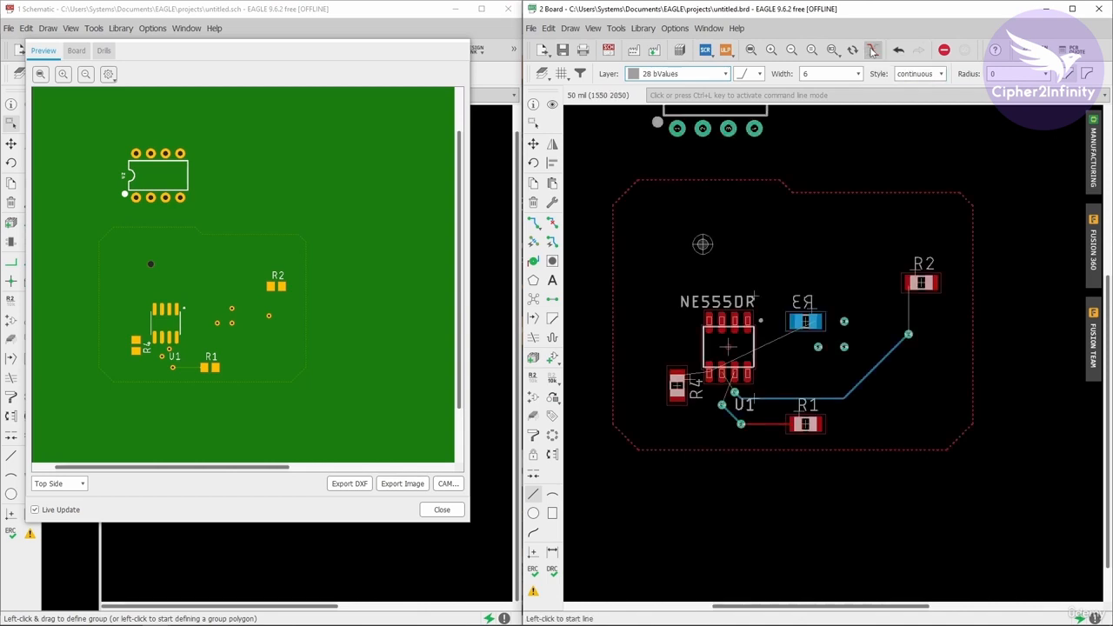
click(872, 50)
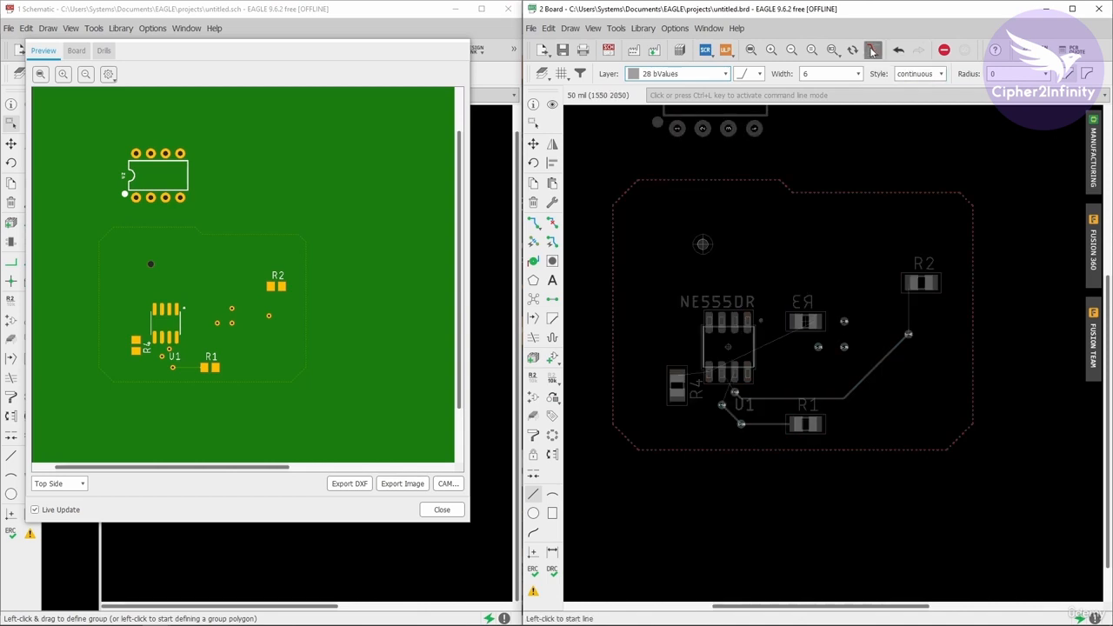
- Switch the isolated layer to 44 Drills and examine the drill symbols on the vias around U1, R1 and R3
click(720, 75)
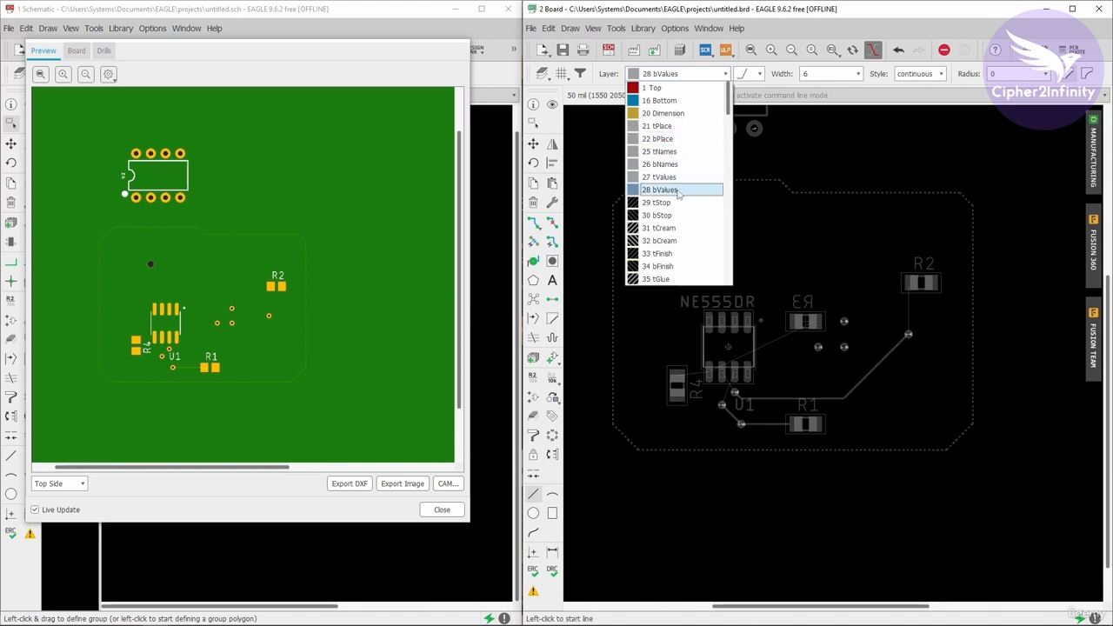
scroll(679, 193, down, 2)
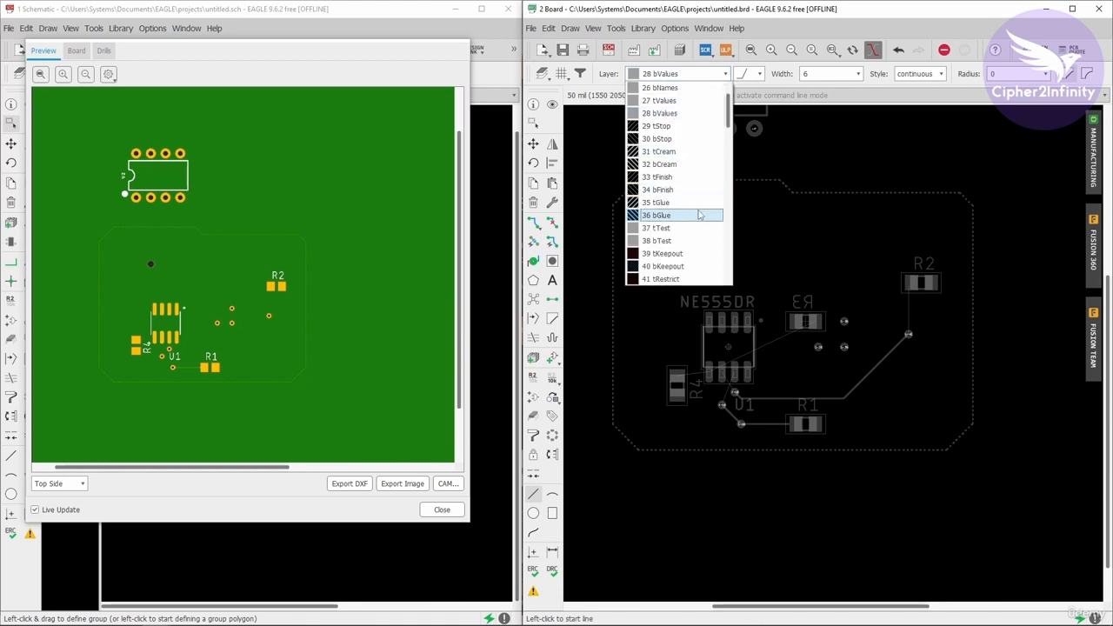
scroll(675, 208, down, 2)
scroll(667, 212, down, 1)
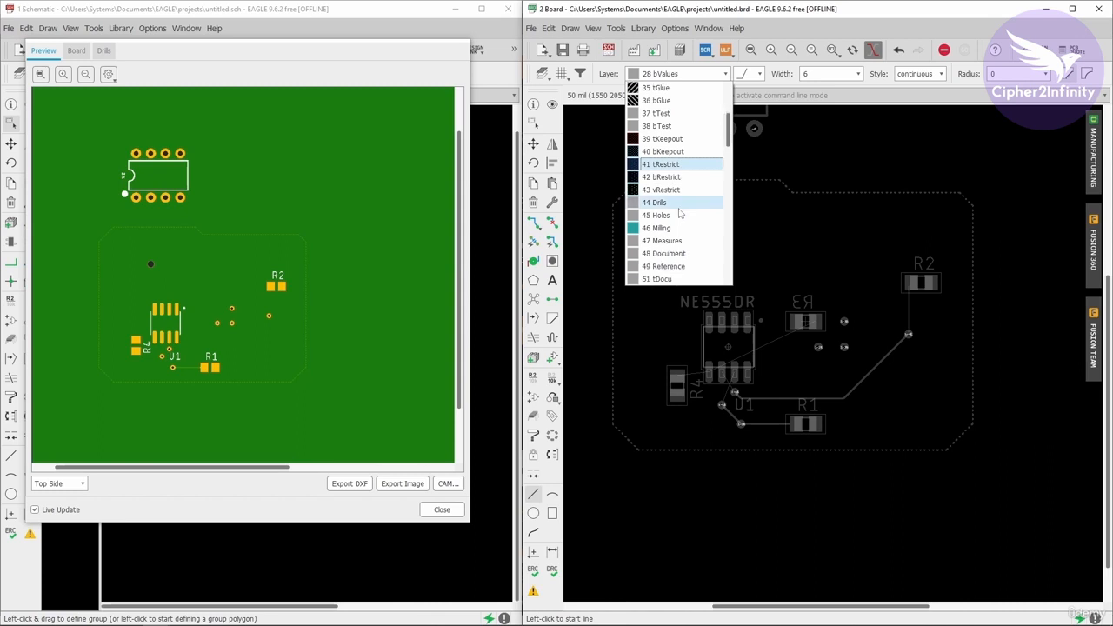
click(659, 204)
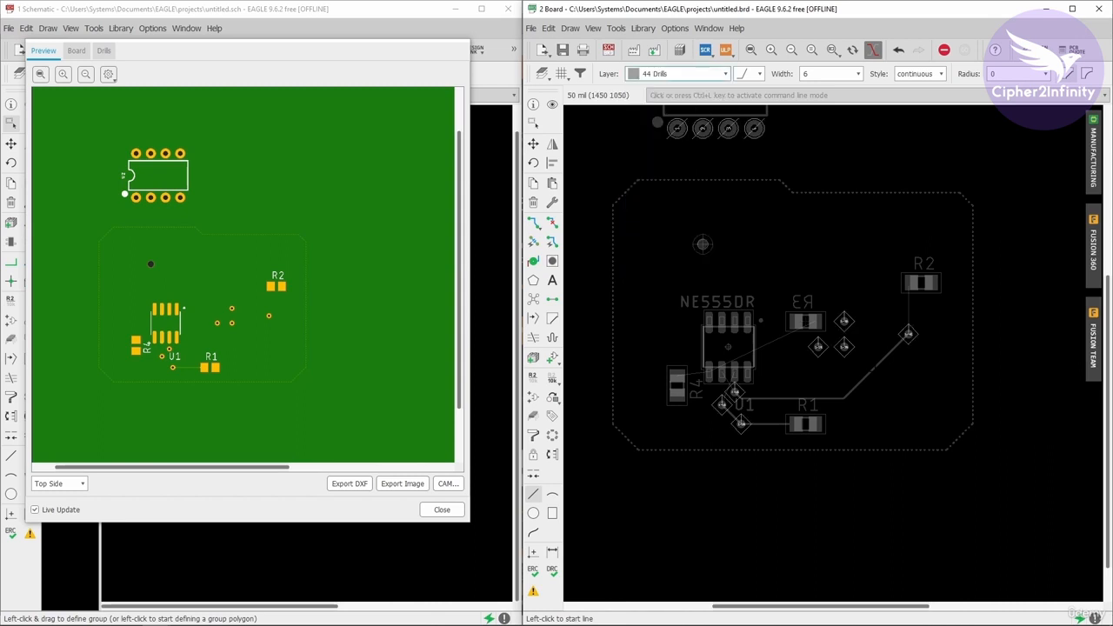
scroll(743, 398, up, 1)
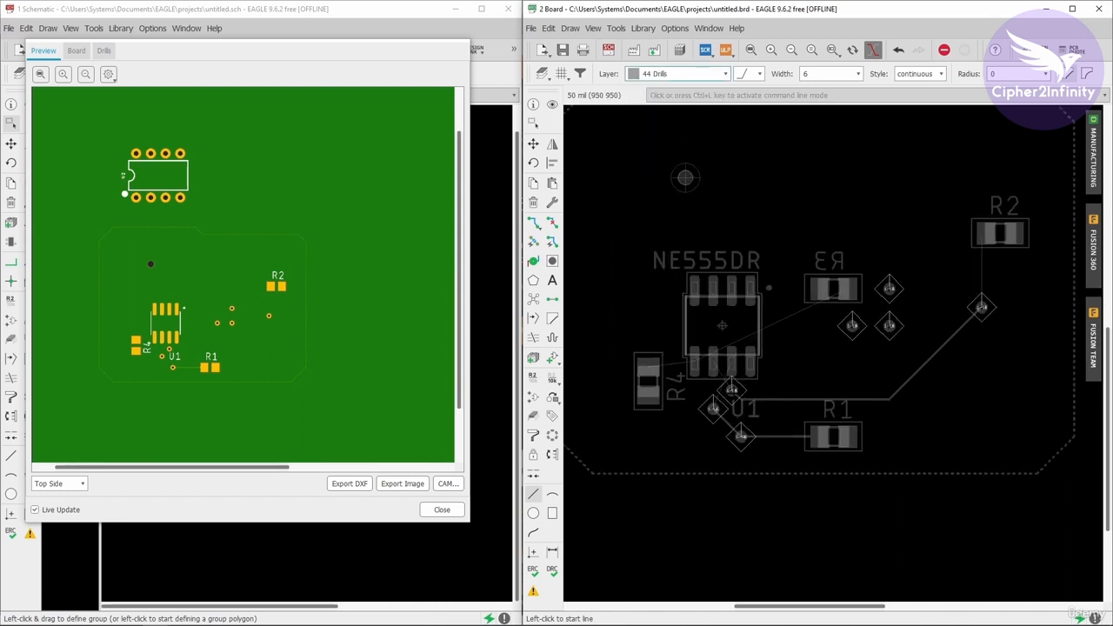
scroll(737, 394, down, 1)
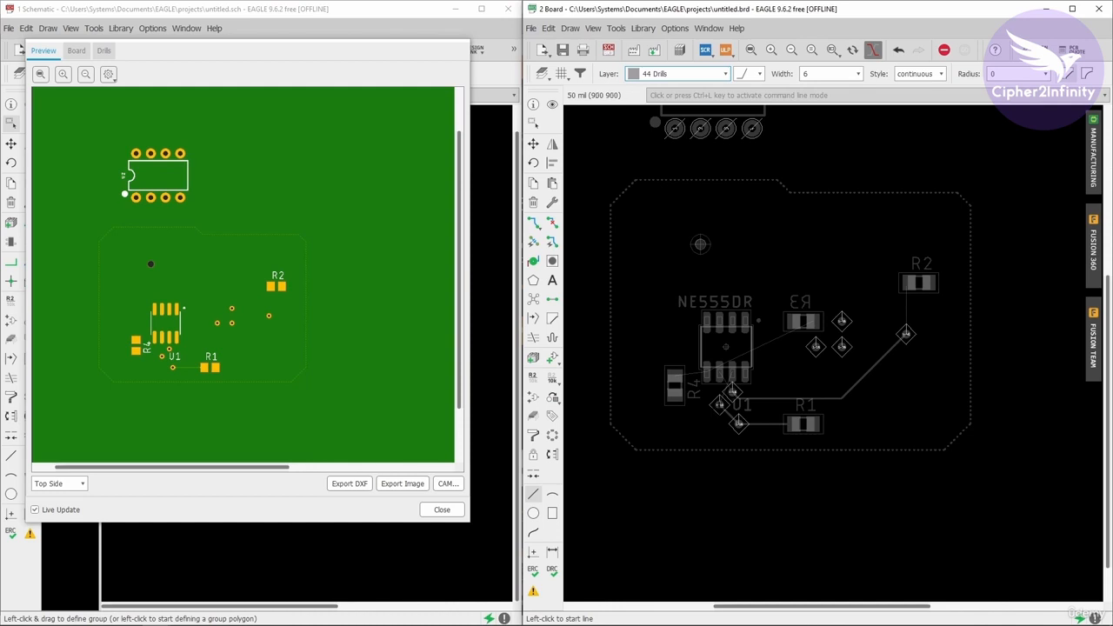
scroll(716, 416, up, 3)
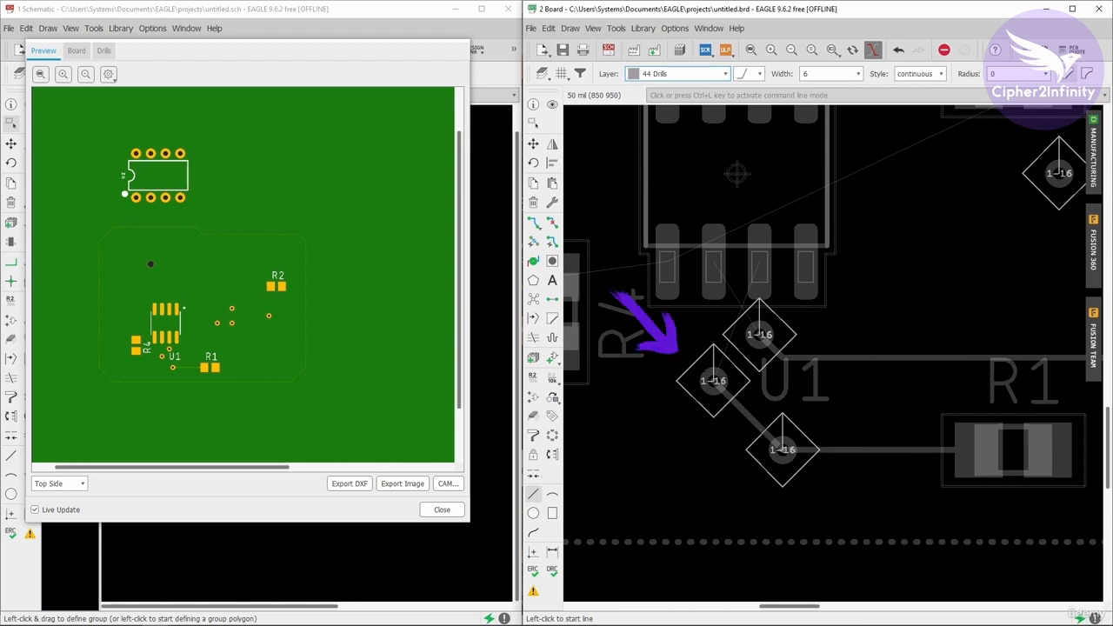
scroll(669, 375, down, 2)
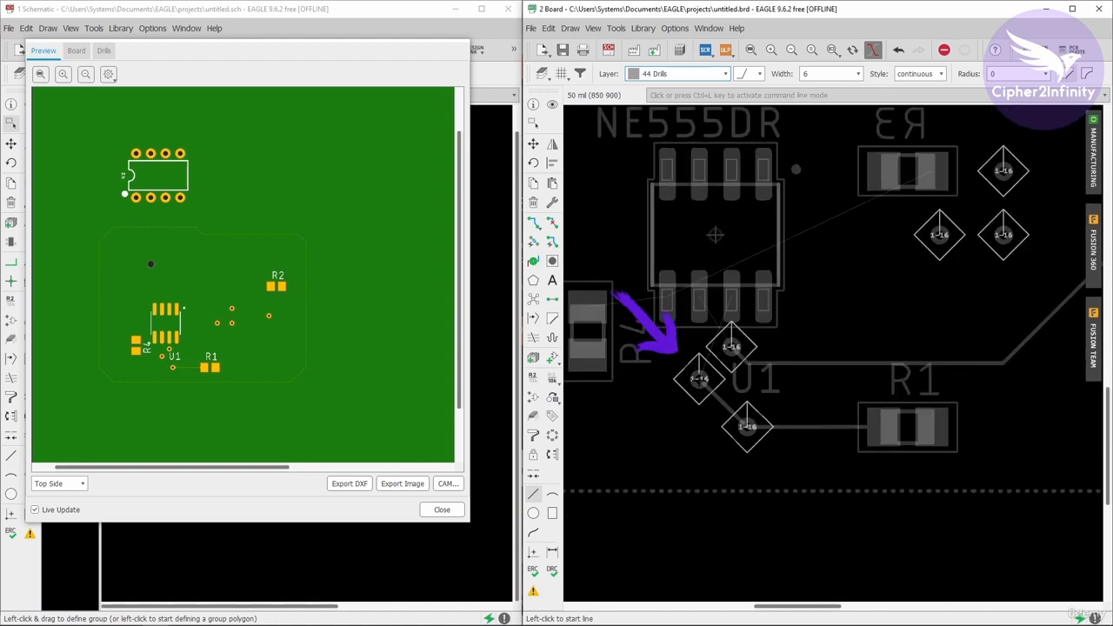
scroll(699, 376, up, 2)
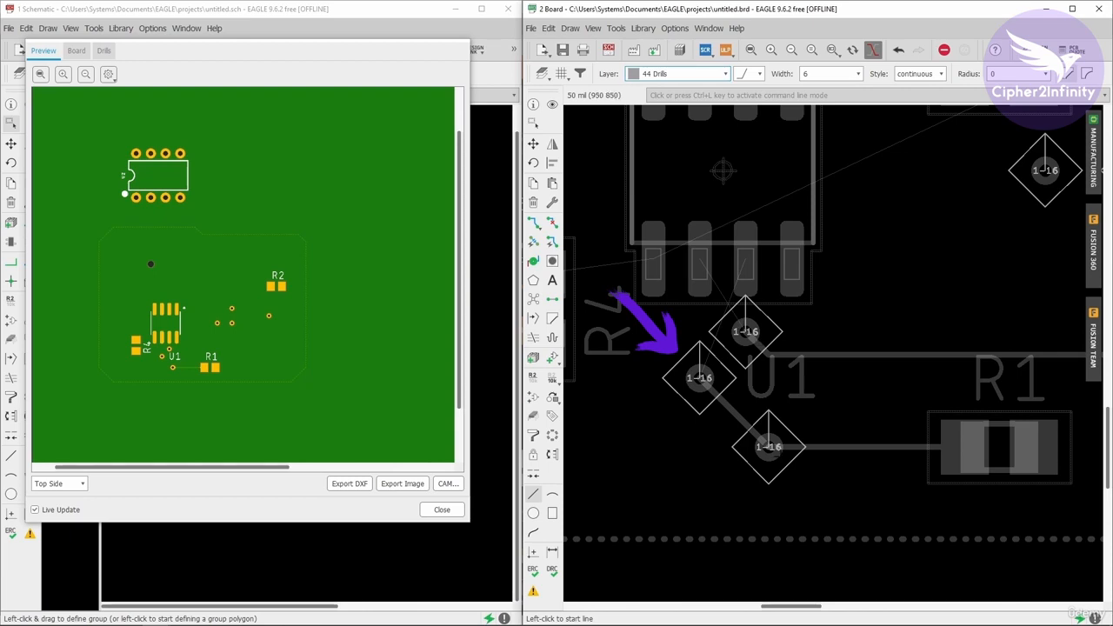
scroll(676, 351, down, 2)
scroll(799, 319, down, 3)
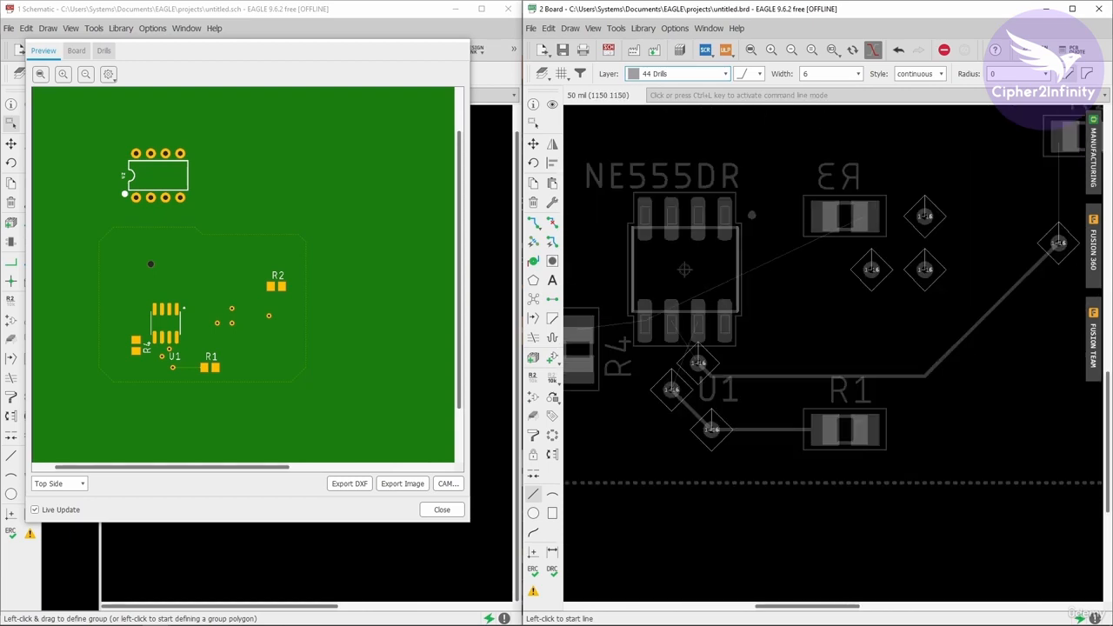
- Switch the isolated layer to 45 Holes and examine the mounting hole above U1
click(673, 78)
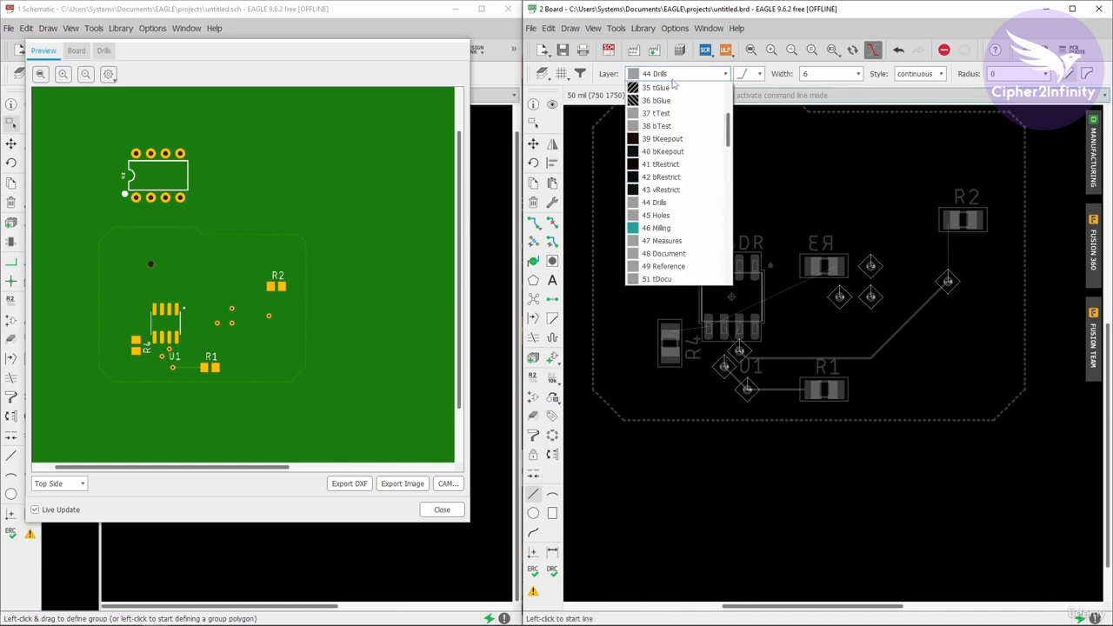
click(656, 215)
scroll(700, 172, up, 2)
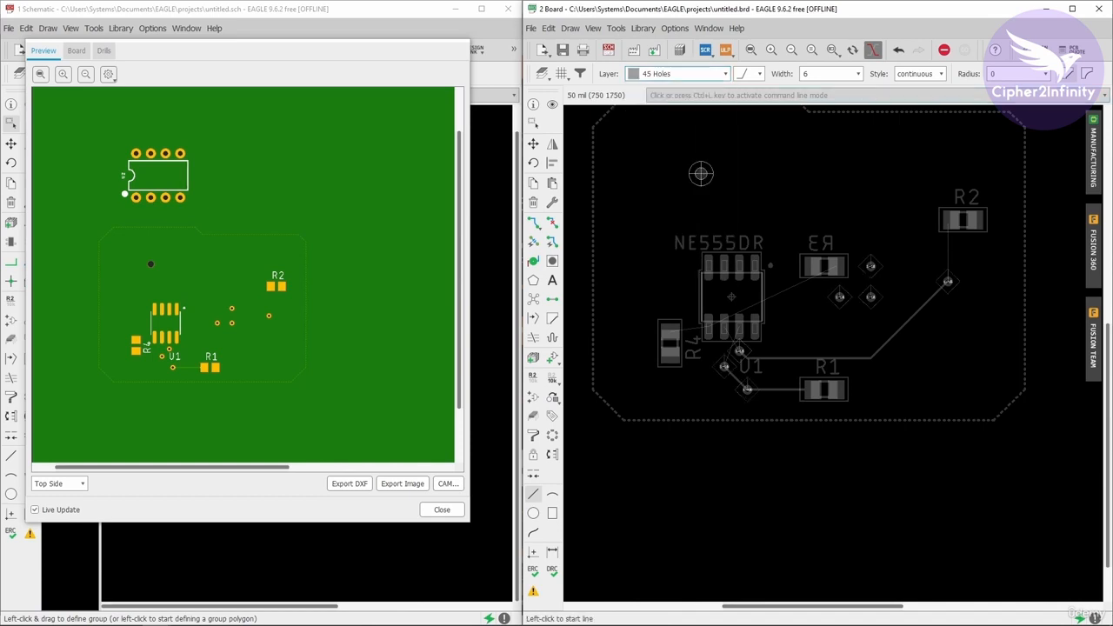
scroll(699, 172, up, 2)
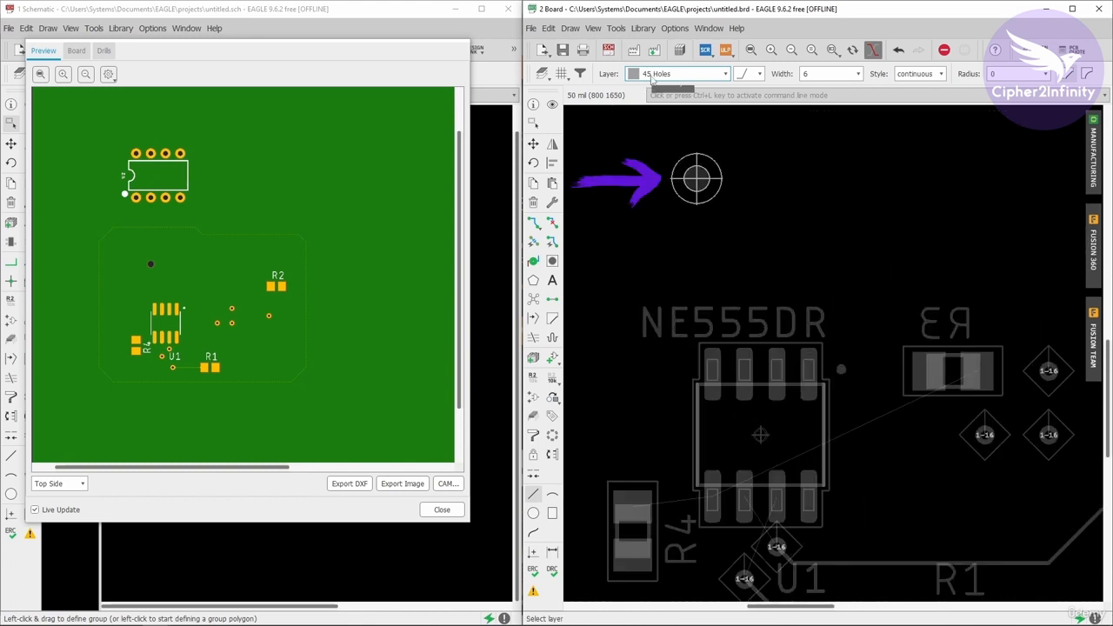
- Look through the other available board layers, from Top to the custom layers above 100, and keep 45 Holes selected
click(654, 77)
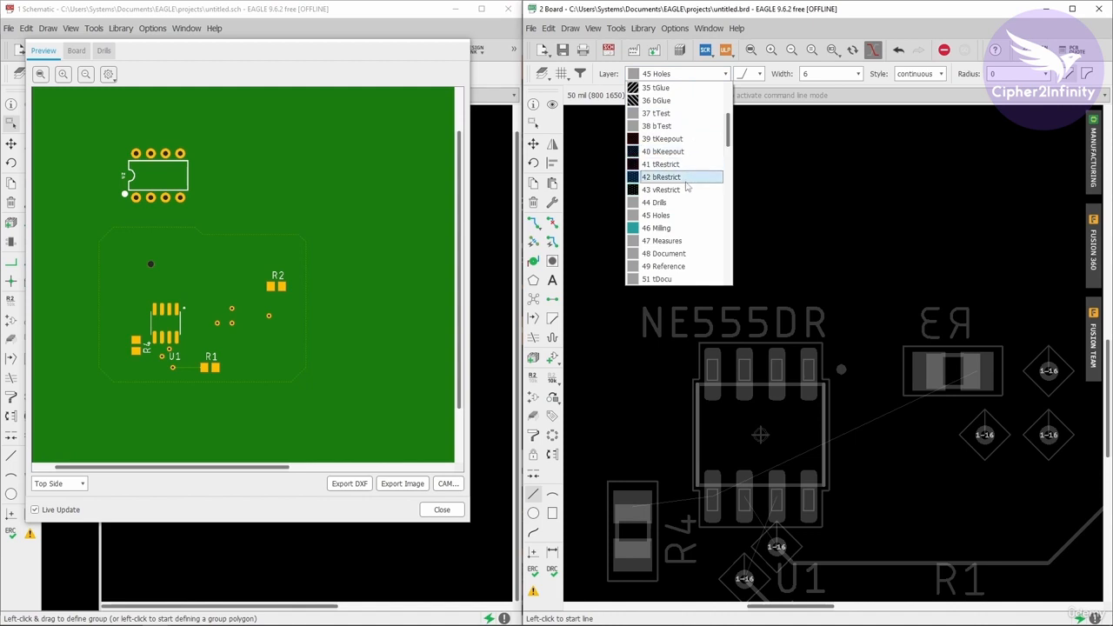
scroll(685, 191, down, 4)
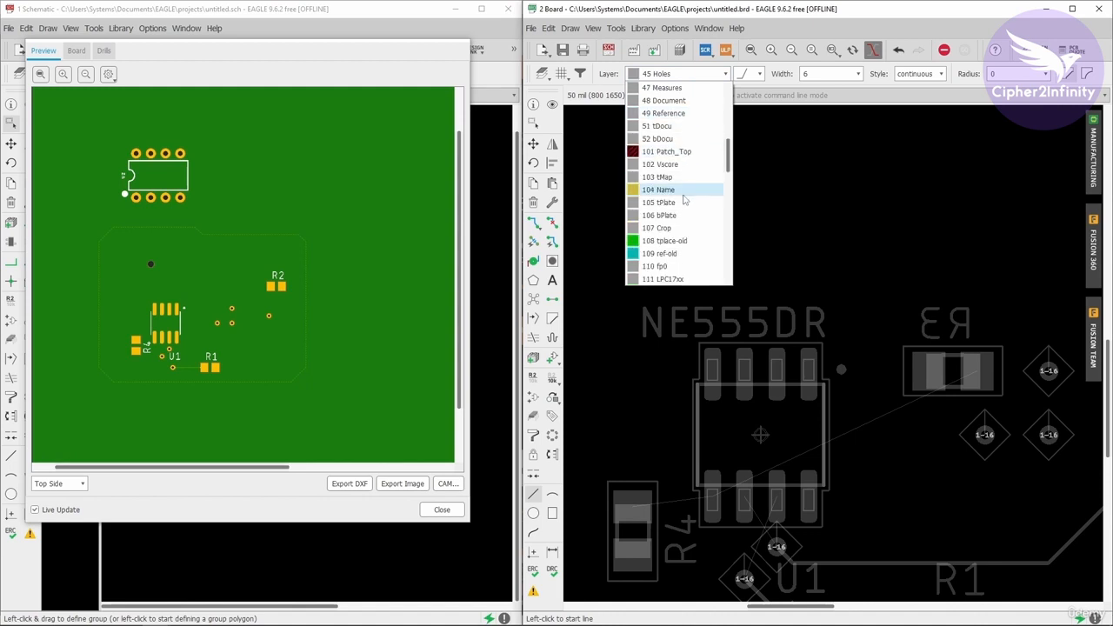
scroll(685, 200, down, 5)
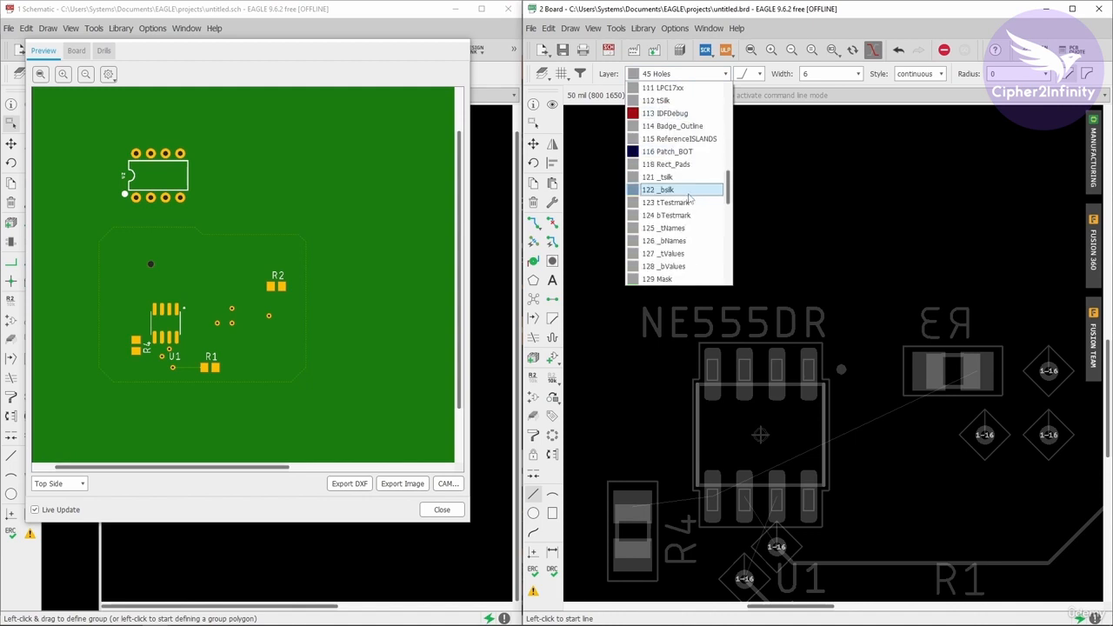
drag(728, 188, 725, 95)
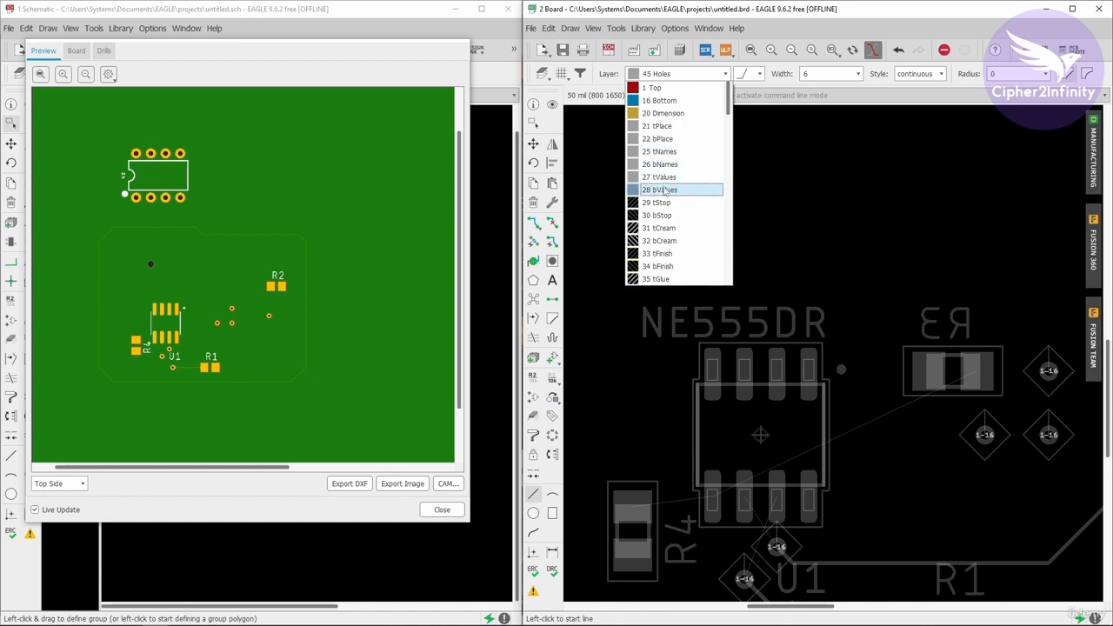
scroll(683, 190, down, 2)
scroll(676, 206, down, 1)
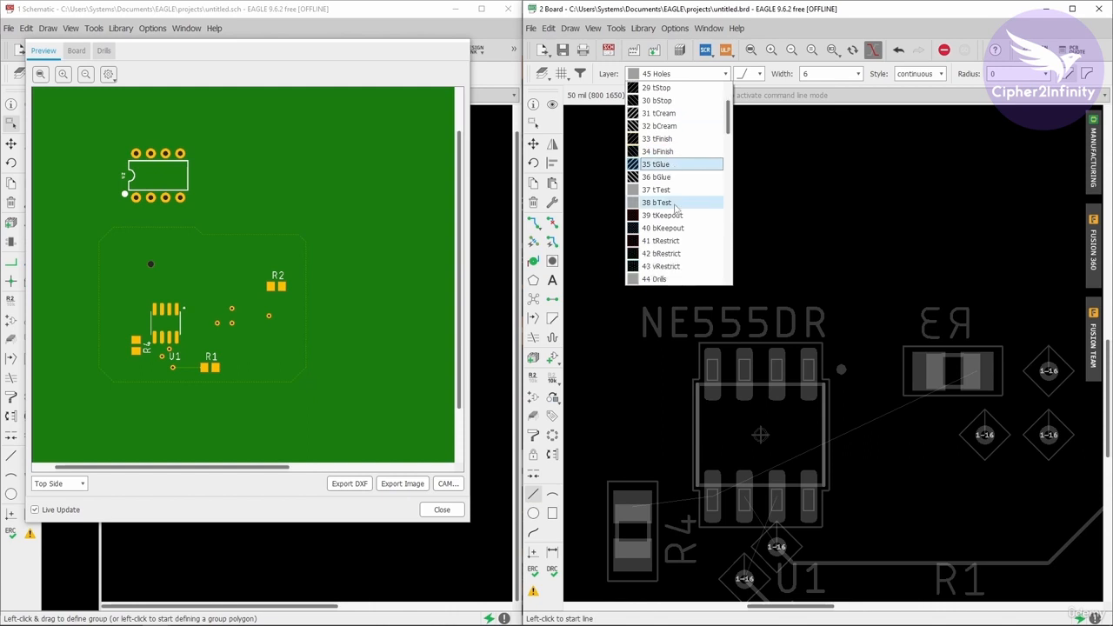
scroll(675, 206, down, 2)
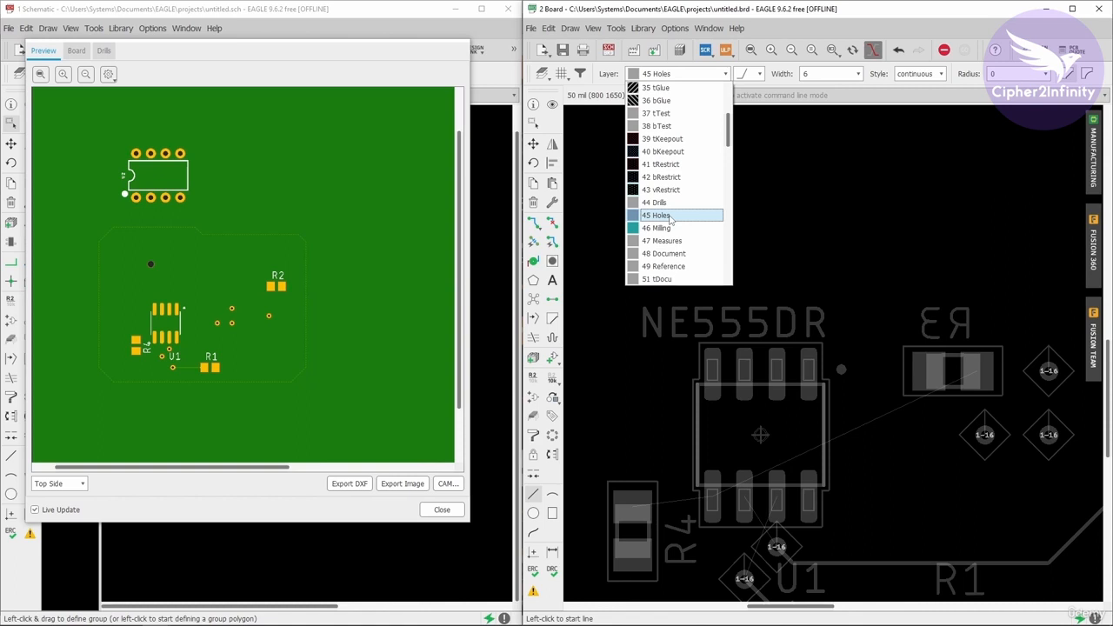
scroll(669, 219, down, 3)
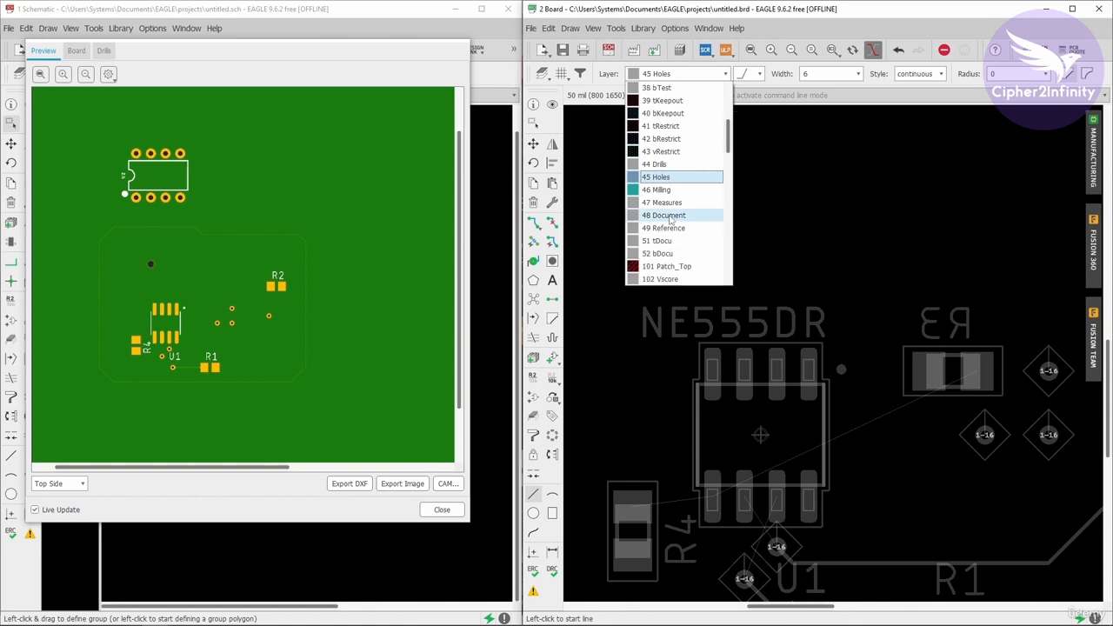
click(753, 17)
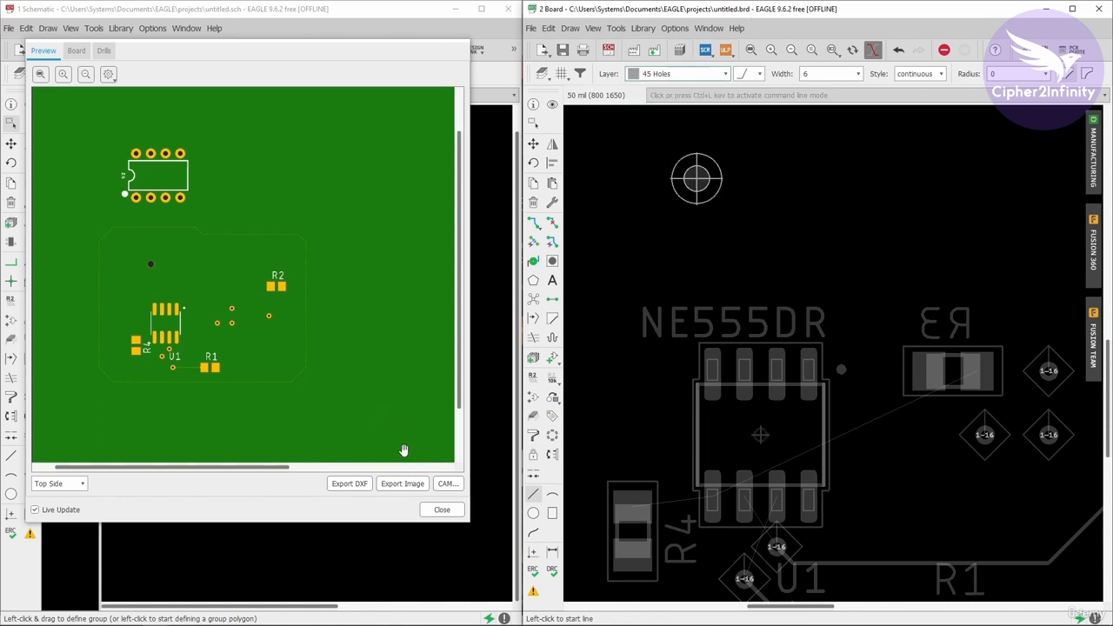
- Close the manufacturing preview and bring the whole board outline together with U2 into view
click(441, 510)
scroll(644, 213, down, 3)
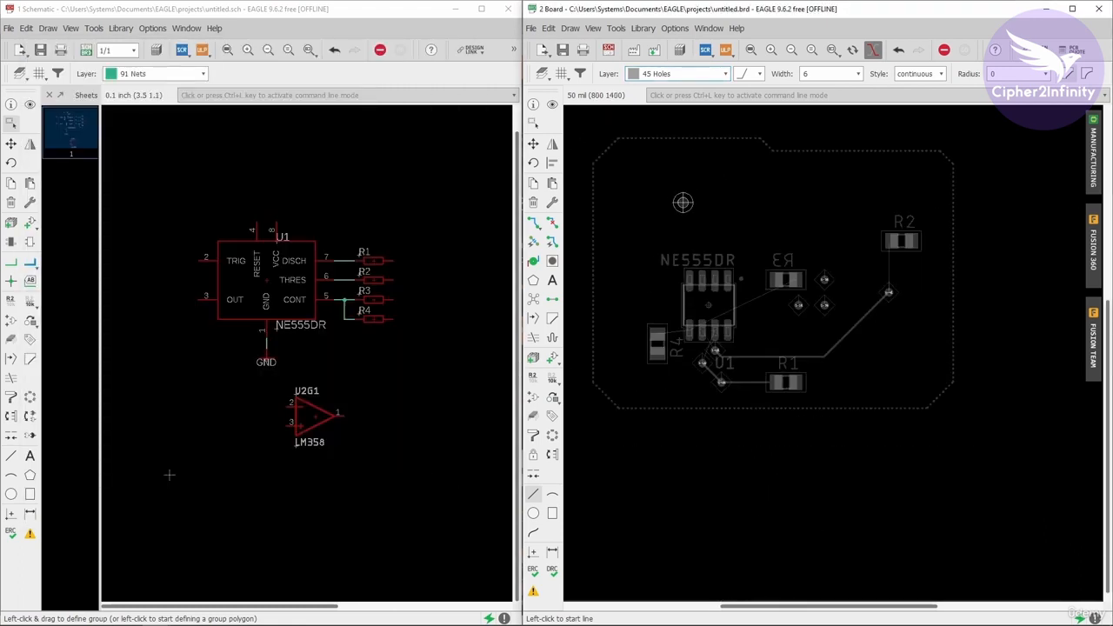
scroll(684, 278, down, 2)
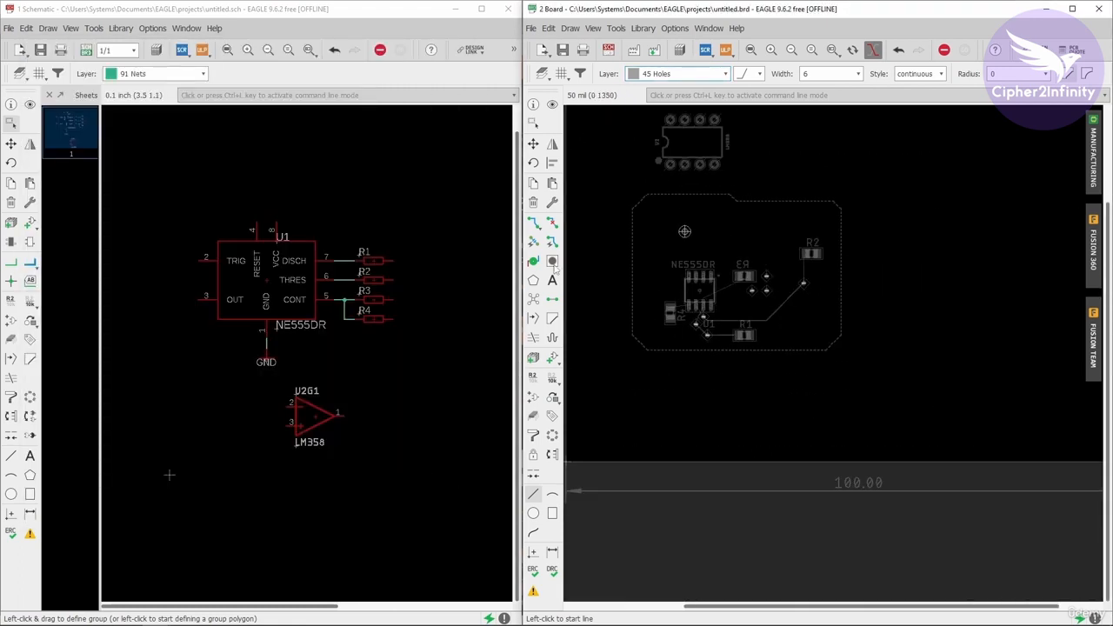
- Open the list of board layers to choose the active layer
click(661, 74)
click(663, 78)
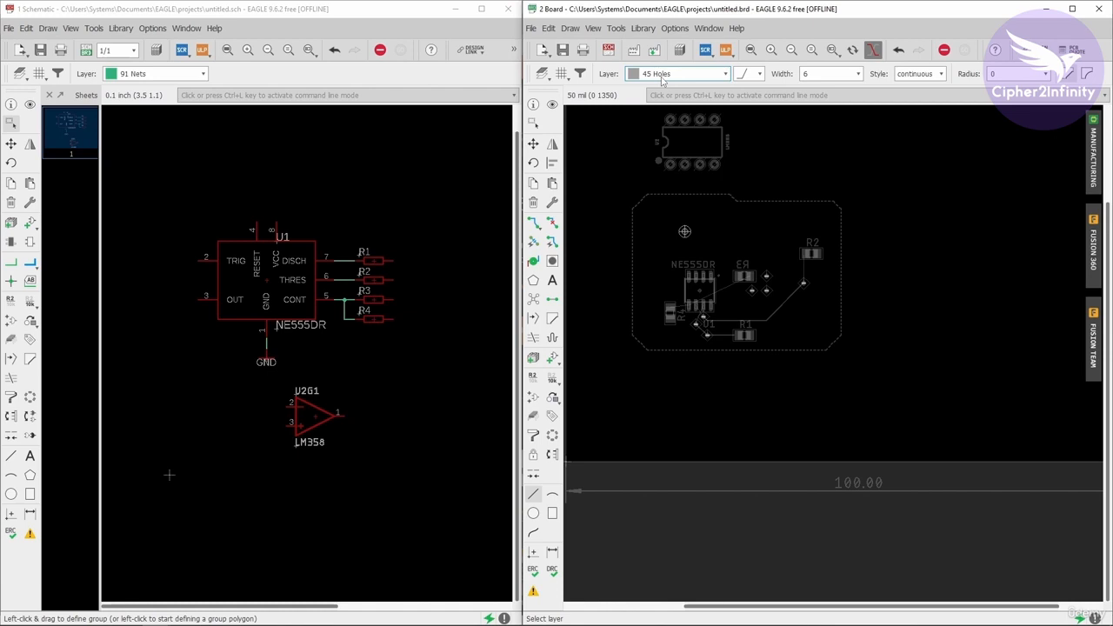